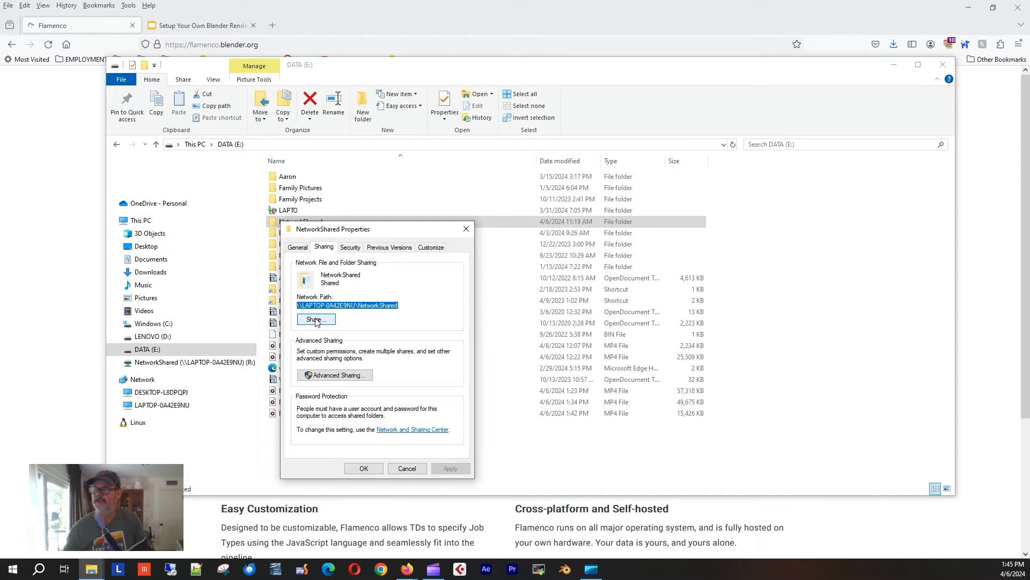
Share the NetworkShared folder with Everyone at Contribute level.
left_click(316, 320)
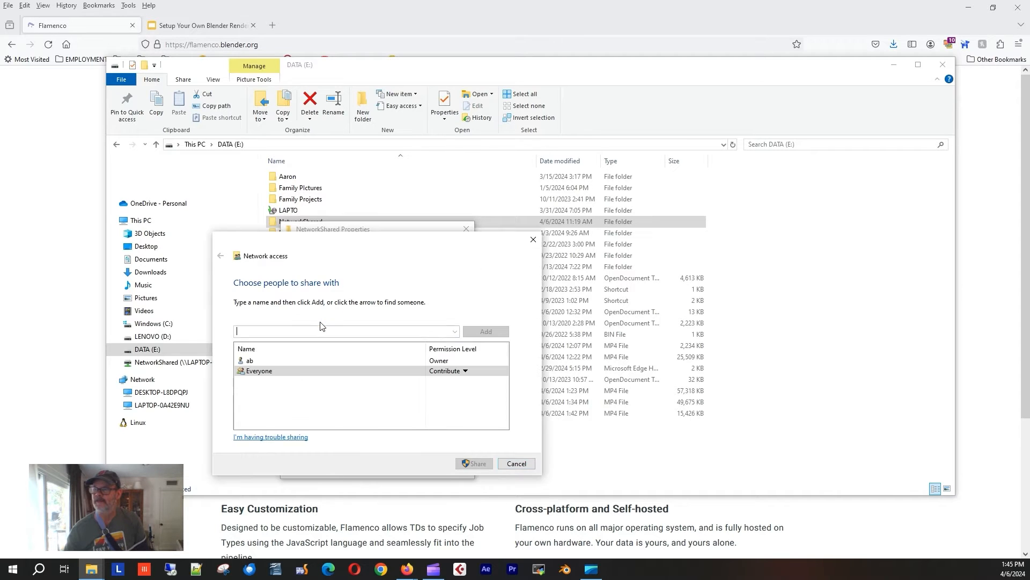
left_click(266, 372)
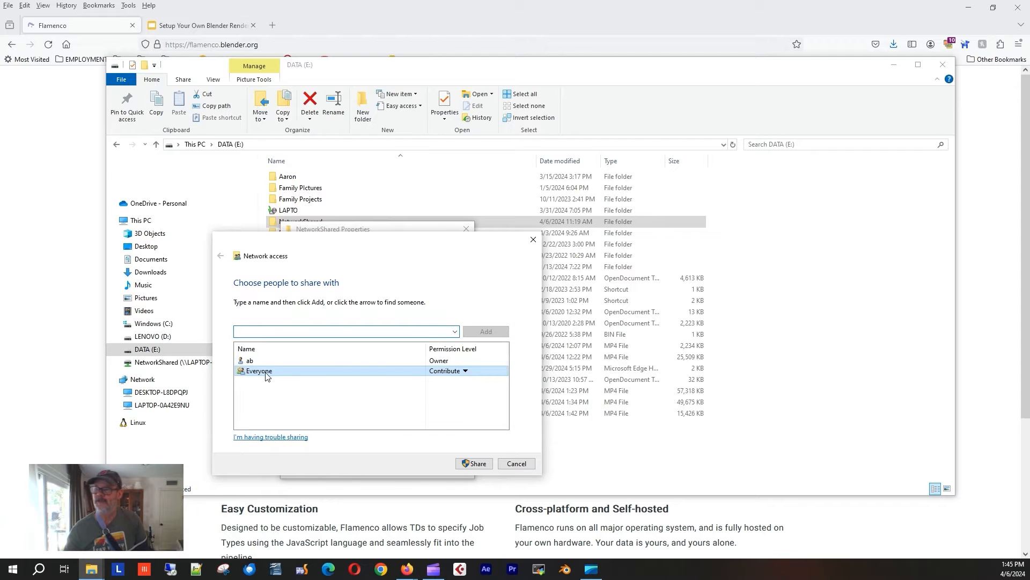
left_click_drag(332, 240, 368, 231)
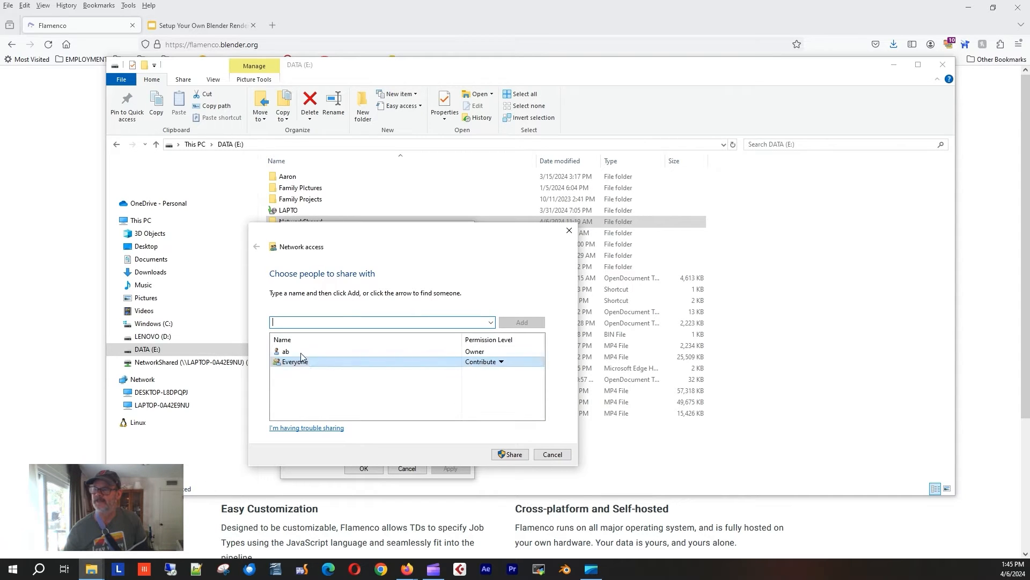
left_click(364, 469)
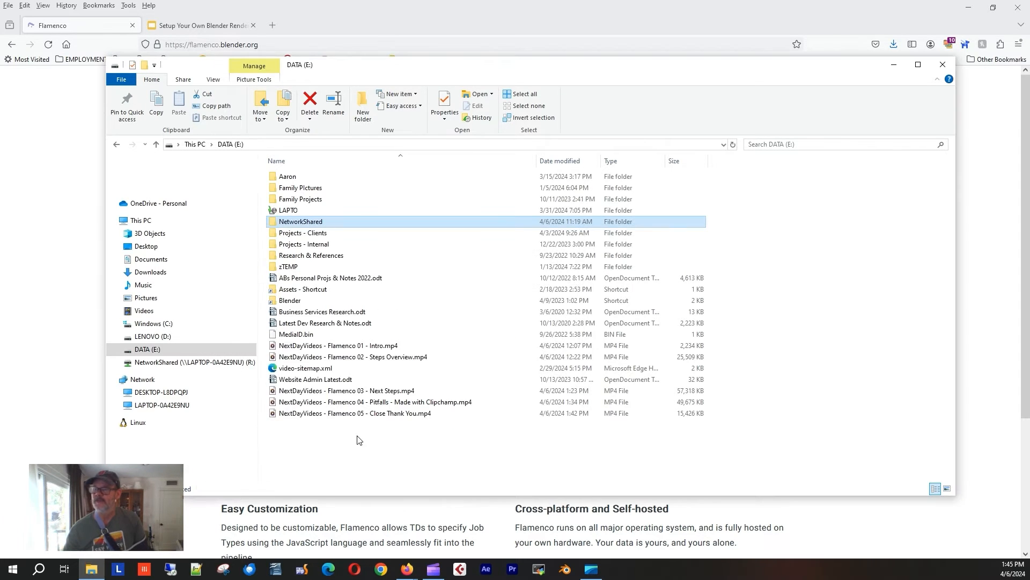
Start mapping a network drive from This PC, with drive Z: proposed.
right_click(150, 224)
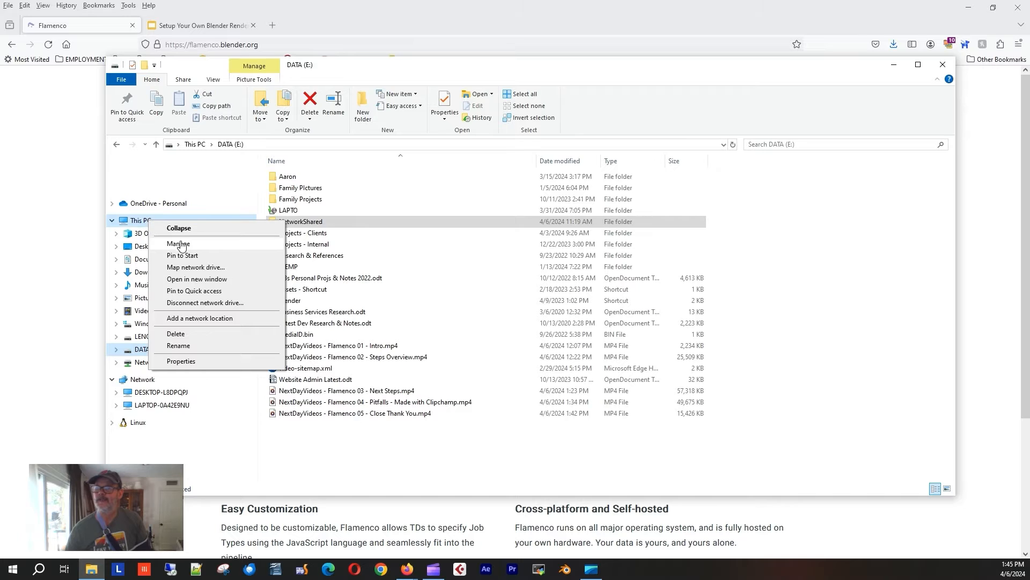
left_click(196, 267)
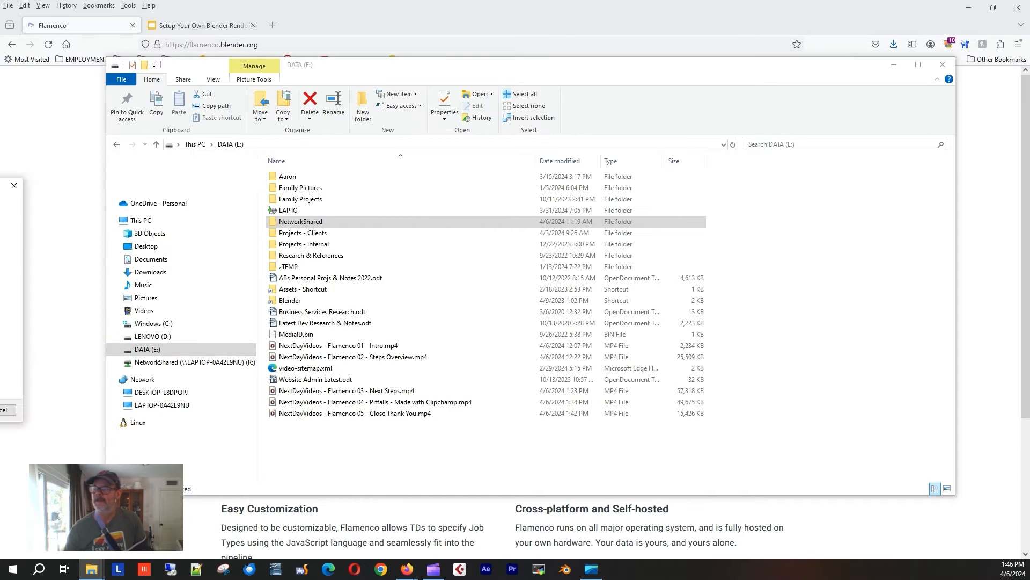
left_click(416, 236)
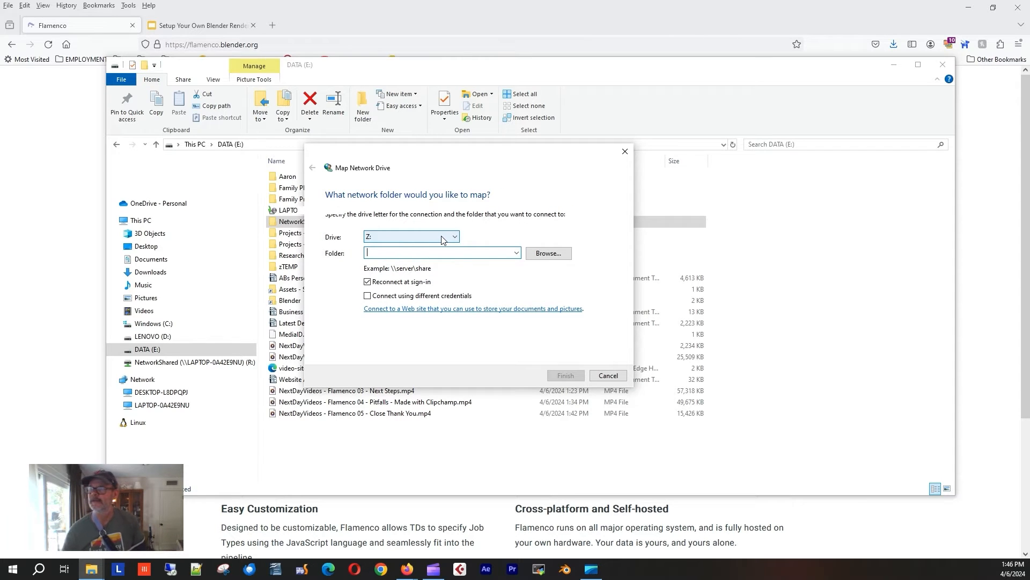
Choose drive letter R: and view past network folders, then leave without mapping the drive.
left_click(442, 238)
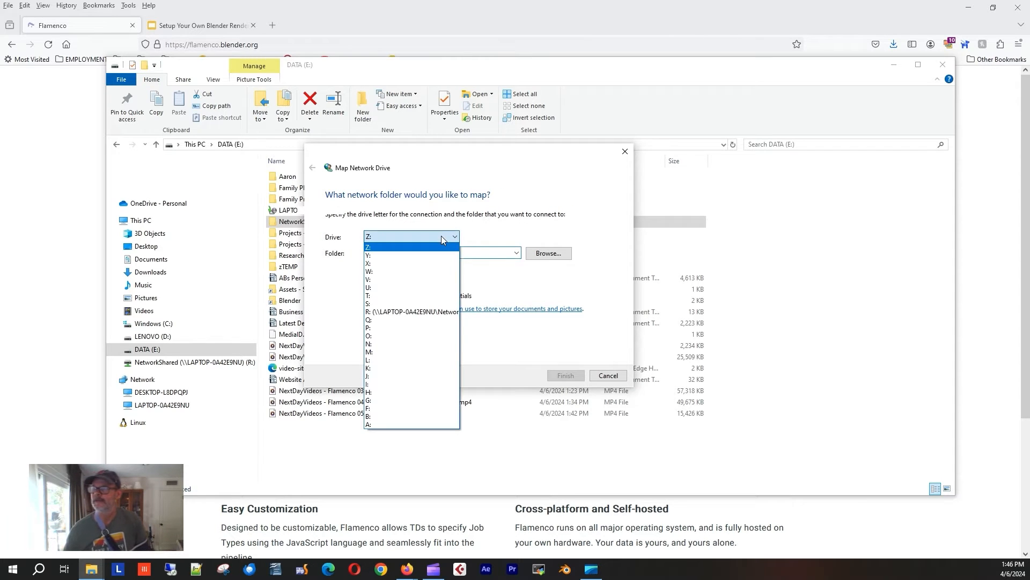
left_click(414, 312)
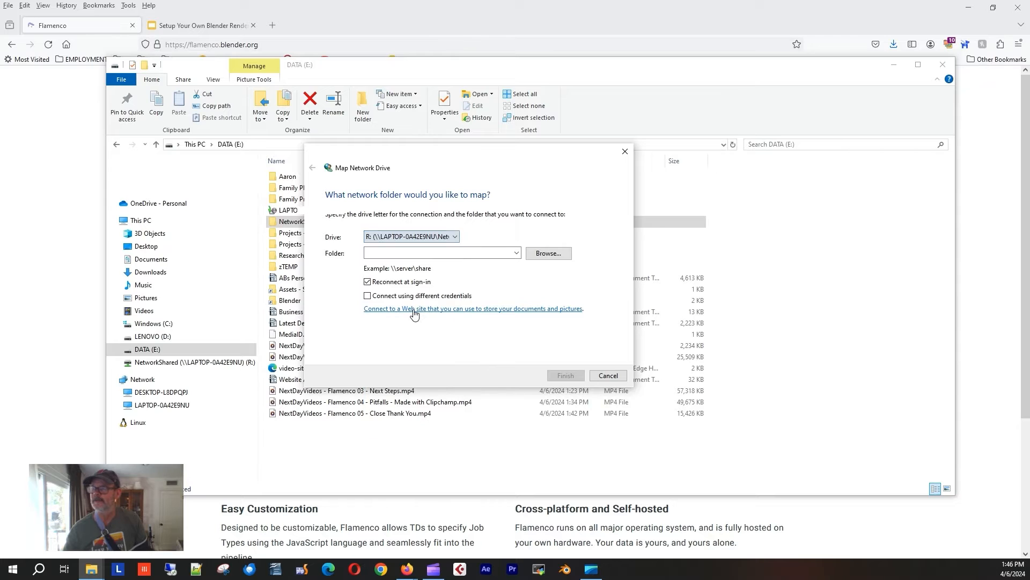
left_click(517, 254)
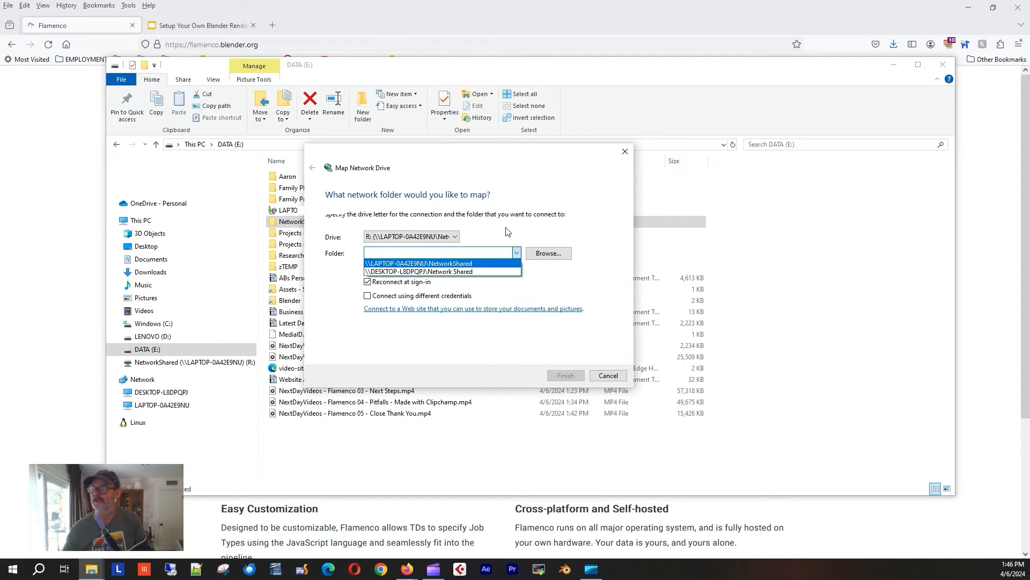
left_click(554, 191)
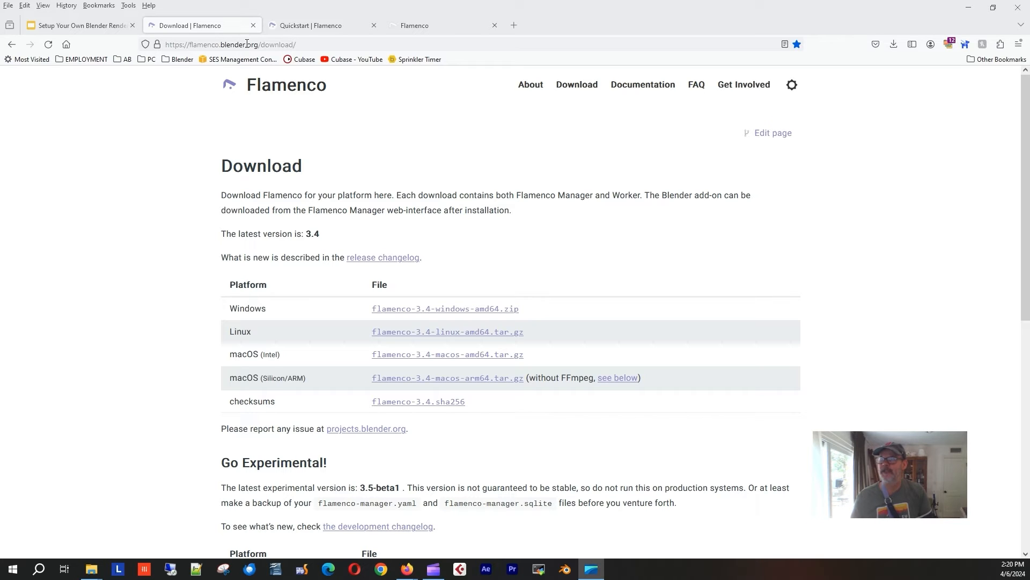
Check Firefox's downloads for flamenco-addon(1).zip, then return to the NetworkShared Explorer window.
left_click(313, 46)
left_click(829, 186)
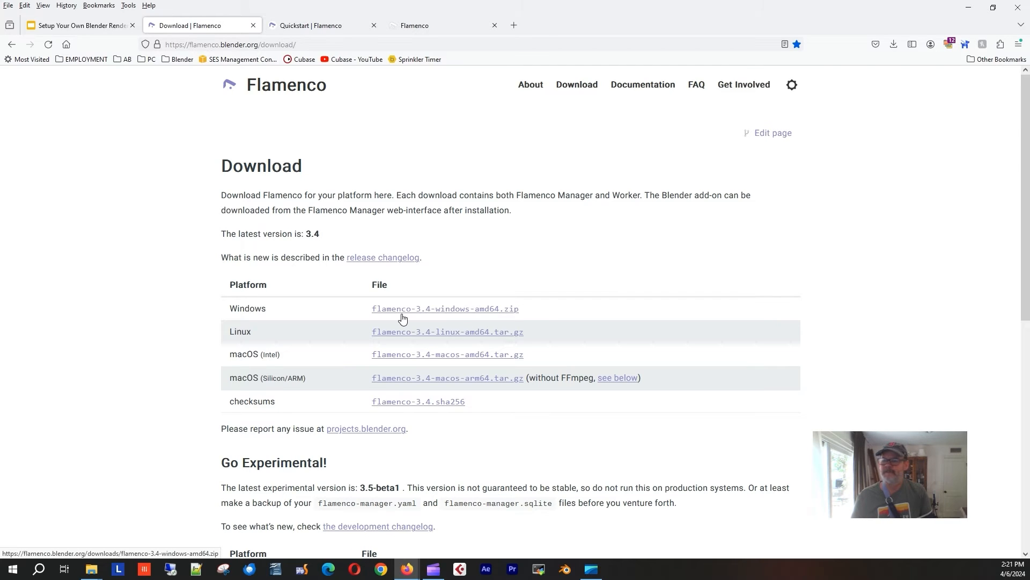
left_click(894, 46)
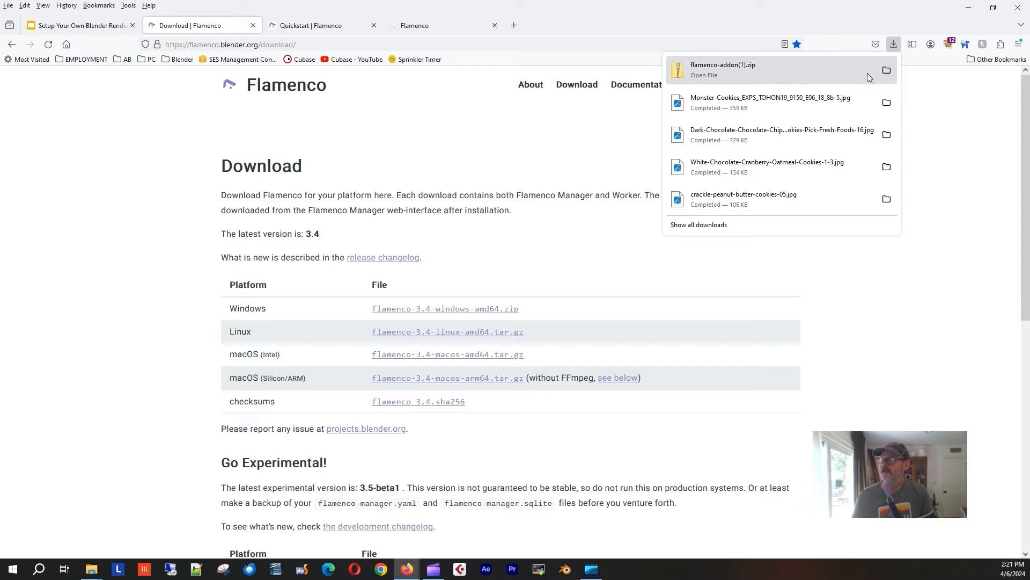
left_click(982, 158)
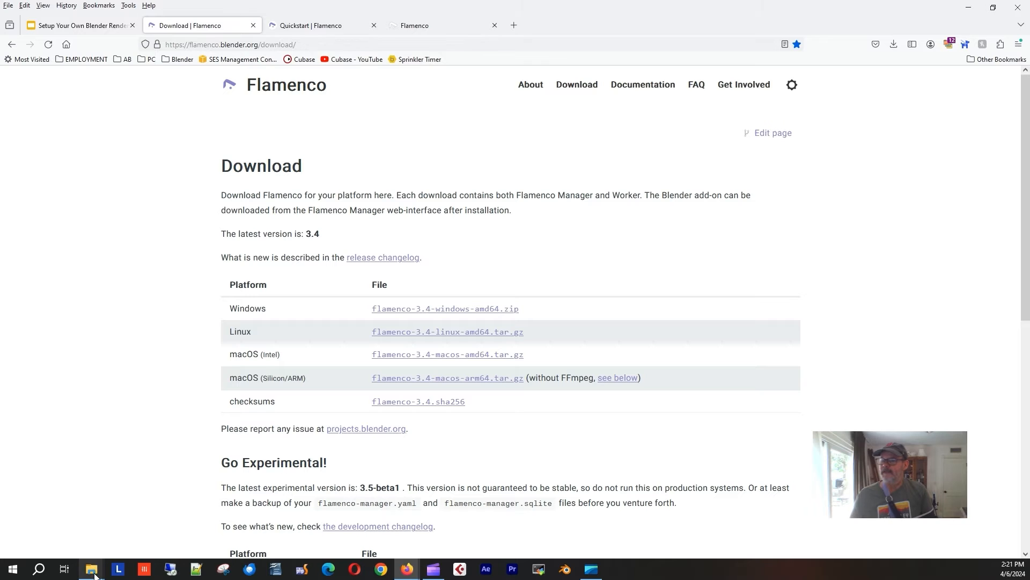
mouse_move(94, 573)
left_click(172, 519)
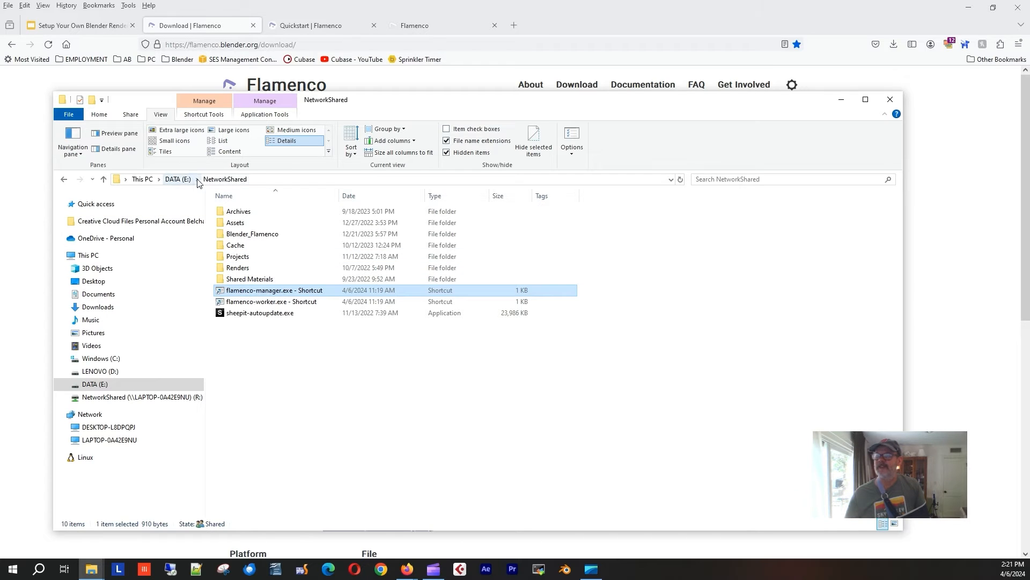
Look inside the Blender_Flamenco folder, then return to NetworkShared.
left_click(240, 237)
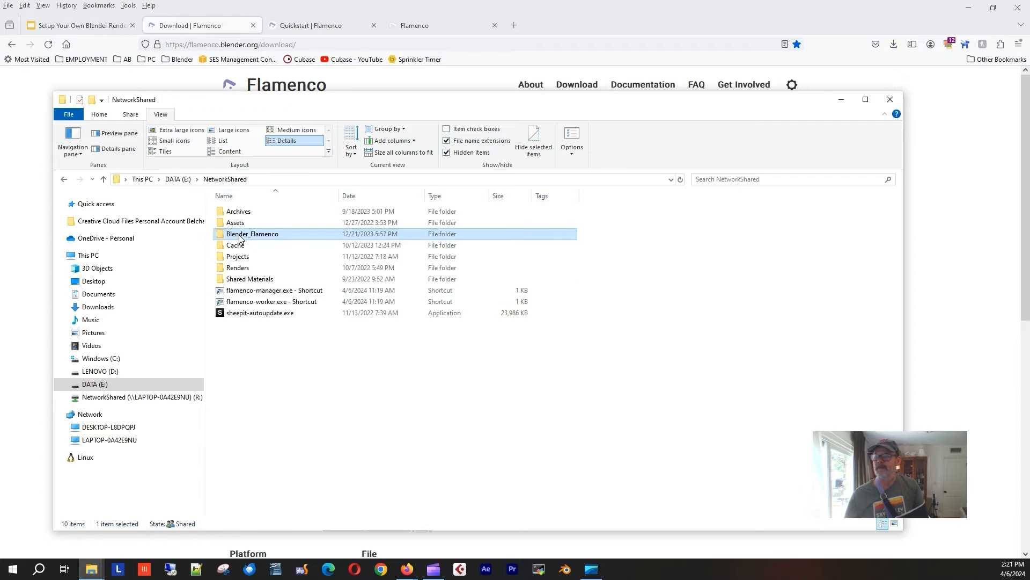
double_click(240, 236)
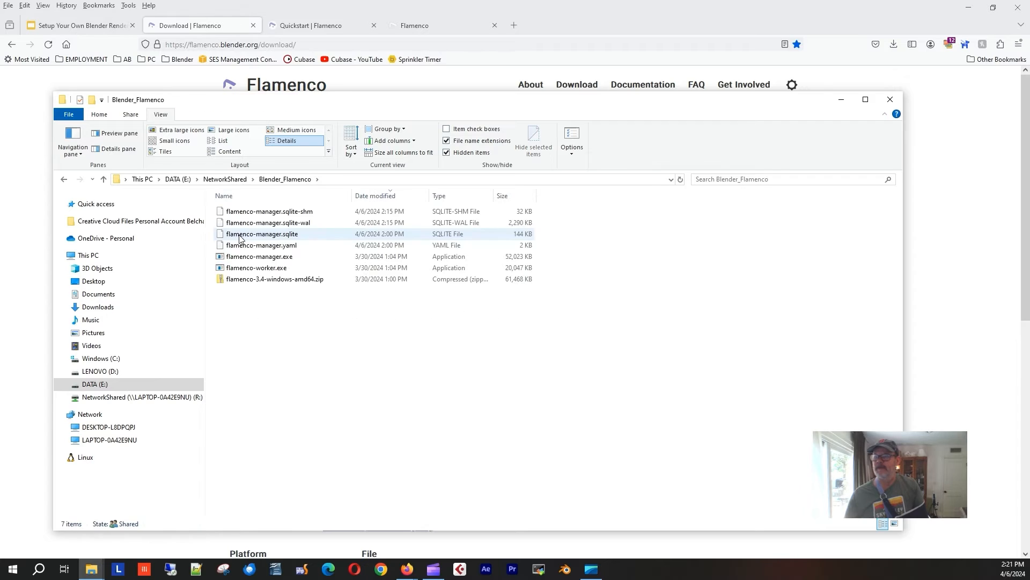
right_click(307, 257)
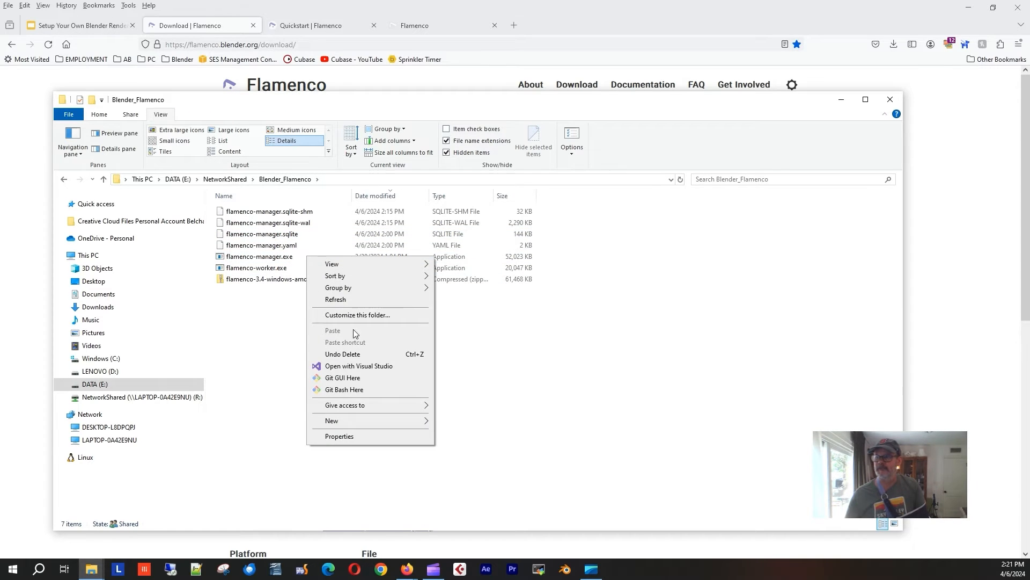
mouse_move(376, 427)
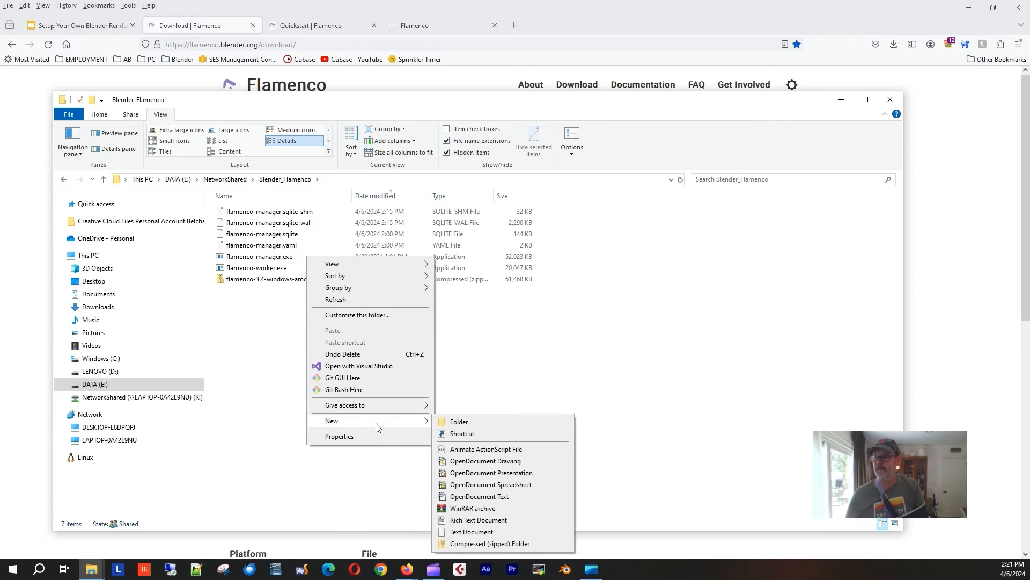
left_click(507, 313)
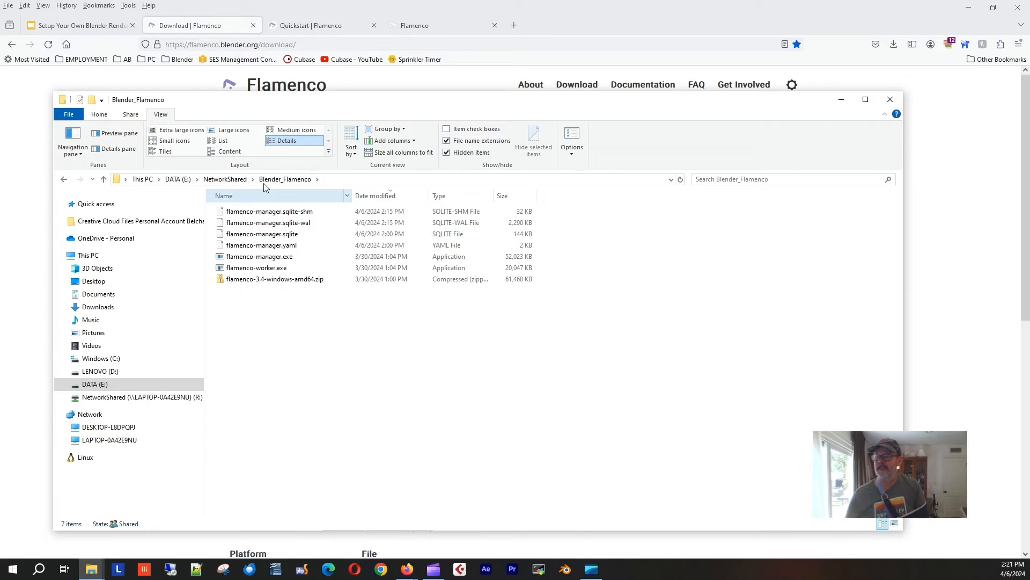
left_click(225, 179)
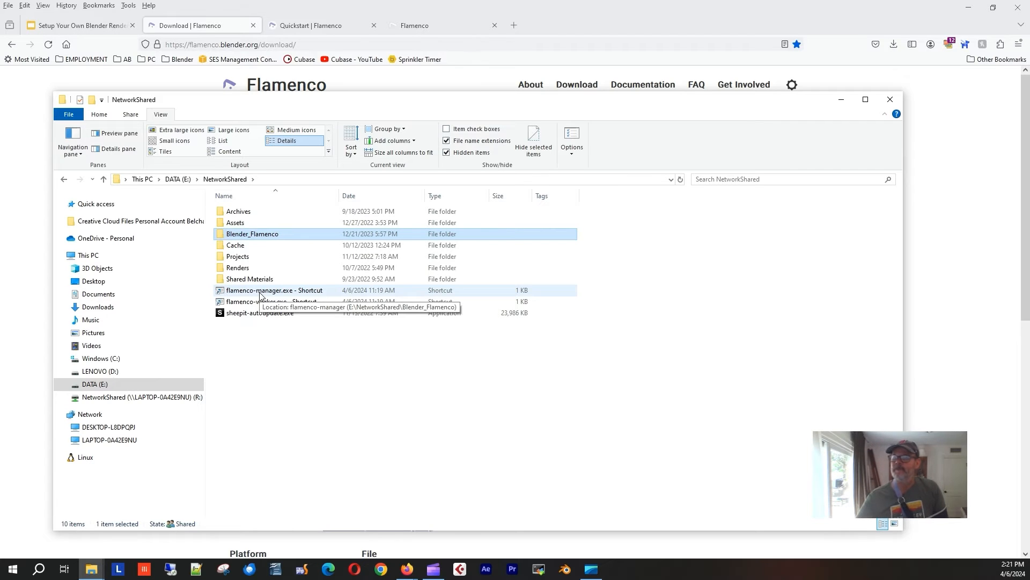
Inspect the Projects folder, then view the mapped NetworkShared (R:) drive.
double_click(236, 256)
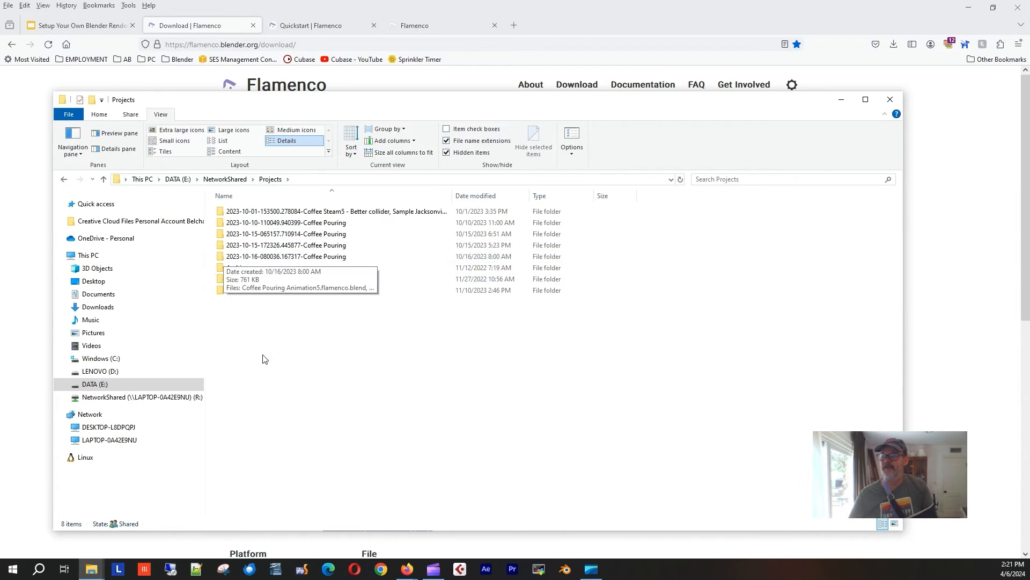
left_click(230, 179)
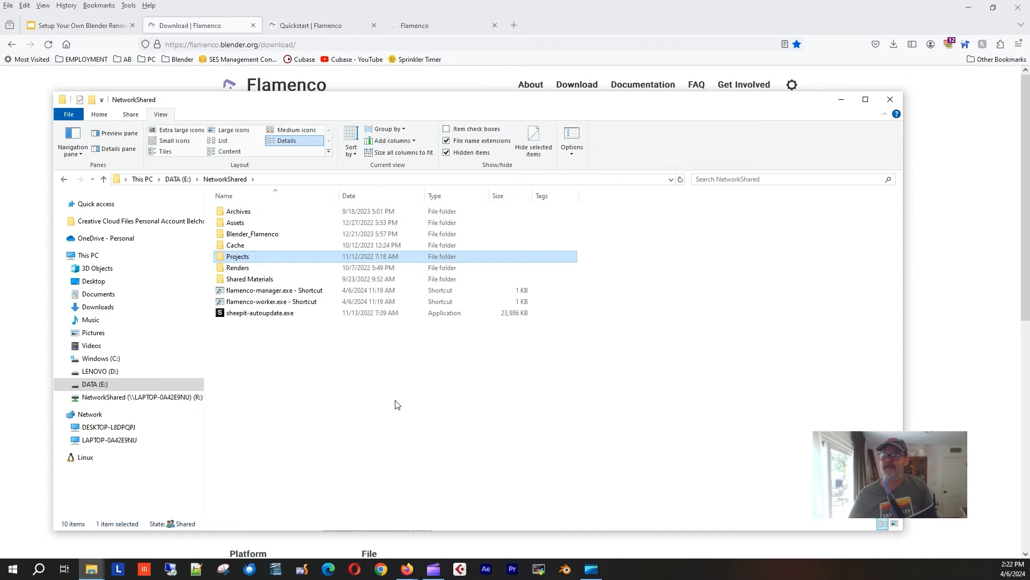
left_click(121, 402)
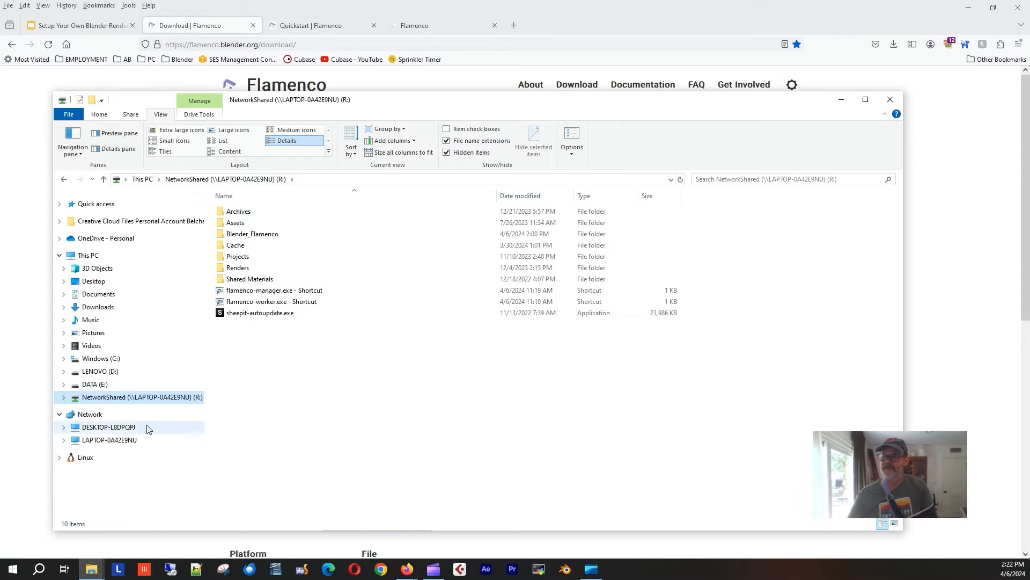
Browse DATA (E:) and the Assets folder on R:, then switch to Blender.
left_click(94, 385)
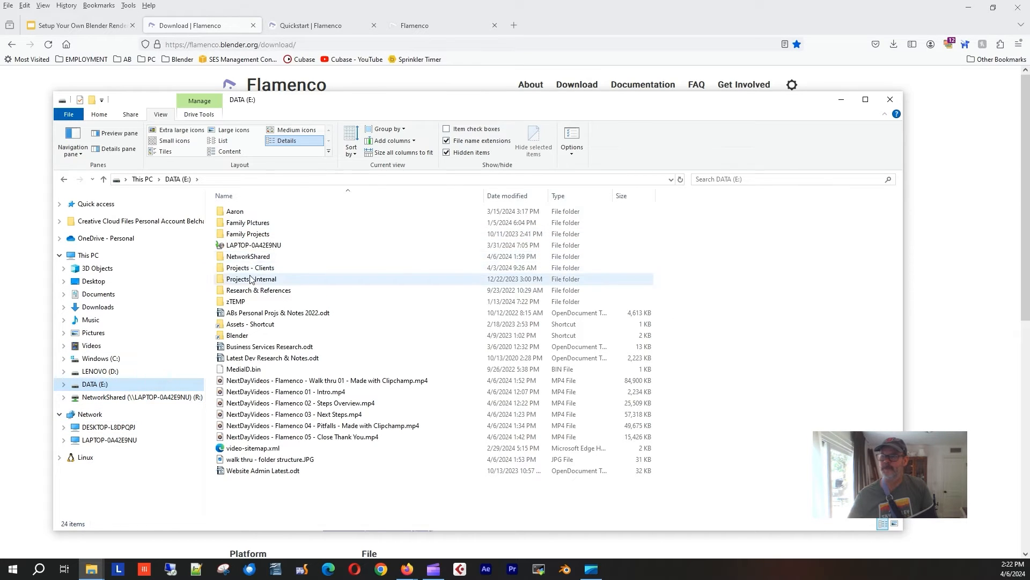
left_click(104, 398)
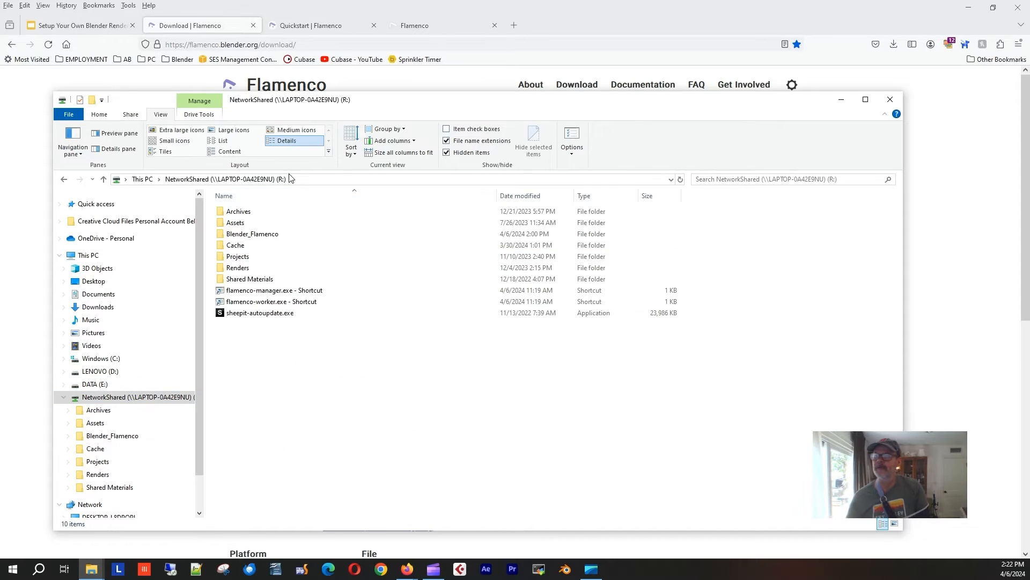
double_click(231, 223)
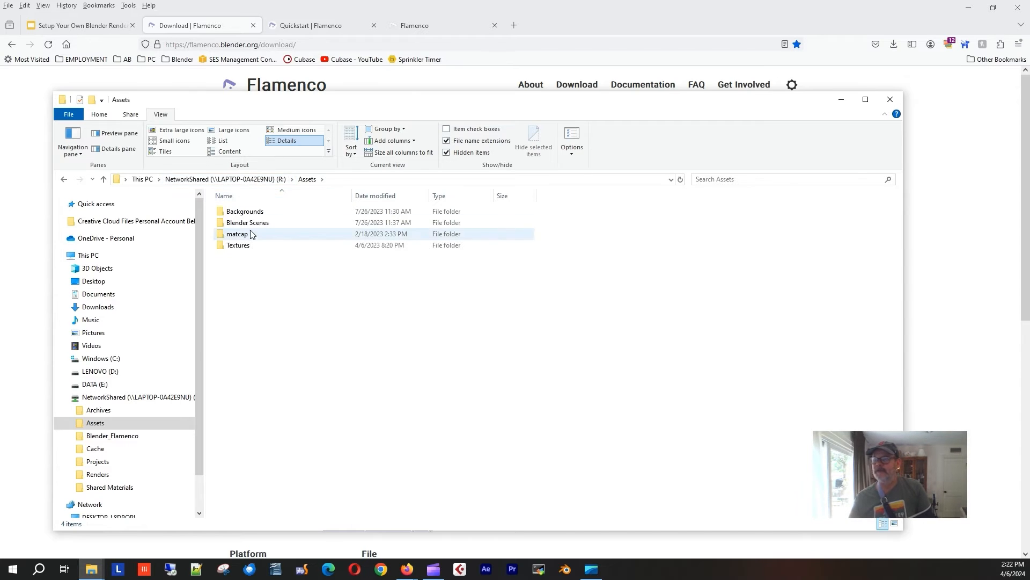
left_click(282, 179)
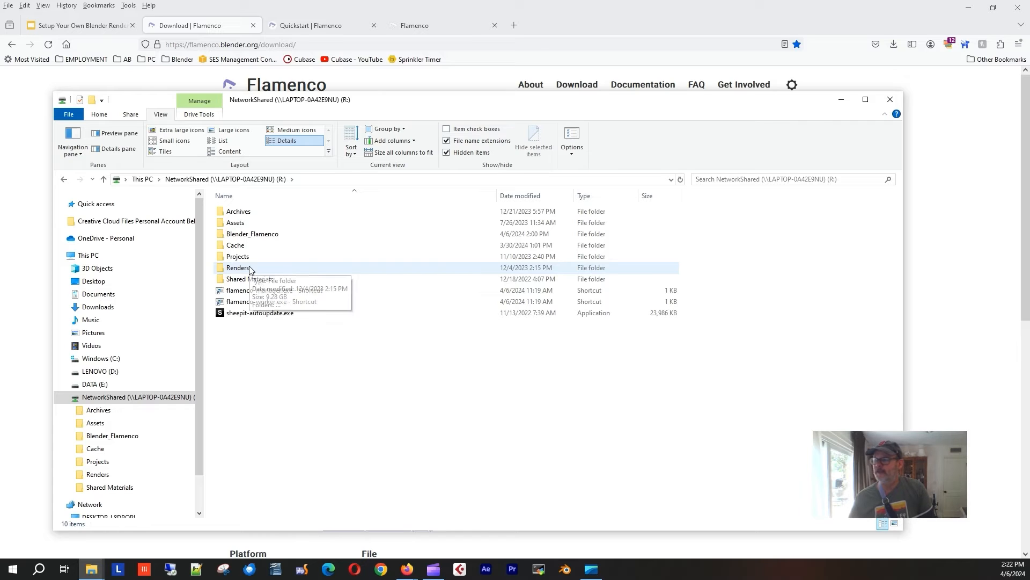
left_click(568, 569)
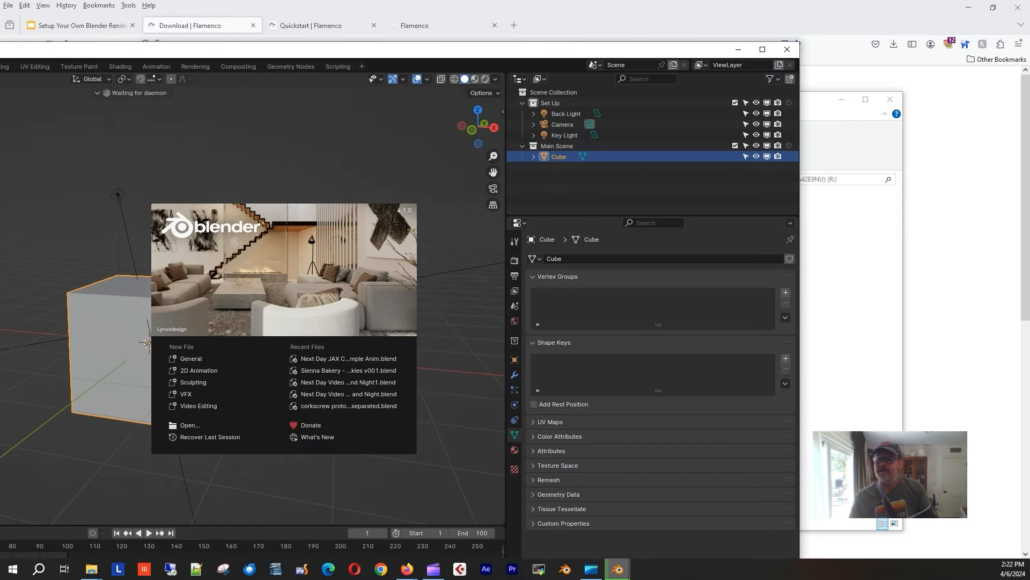
Open the recent Coffee Beans Sample Anim .blend file in a maximized Blender.
double_click(340, 57)
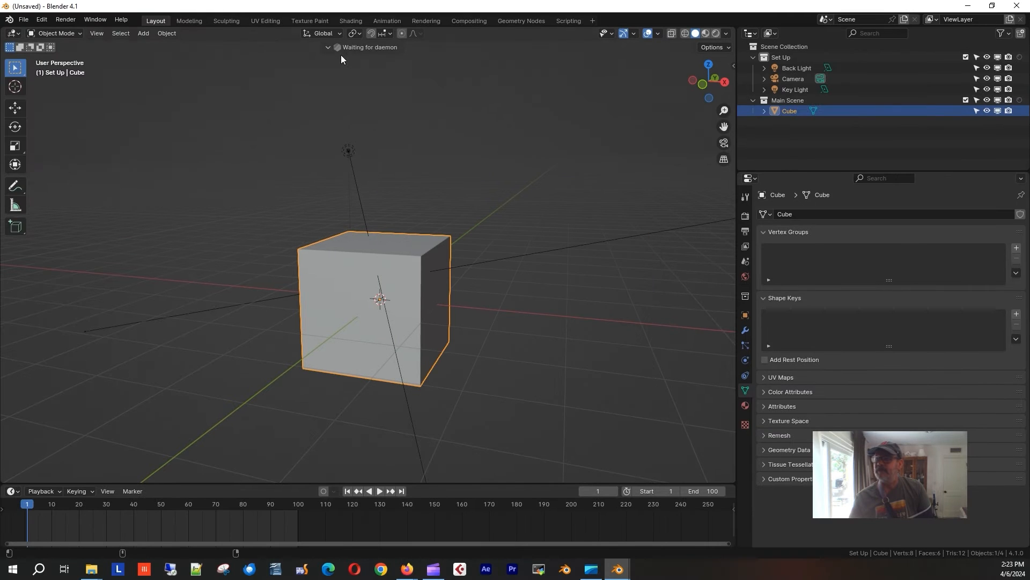
left_click(25, 21)
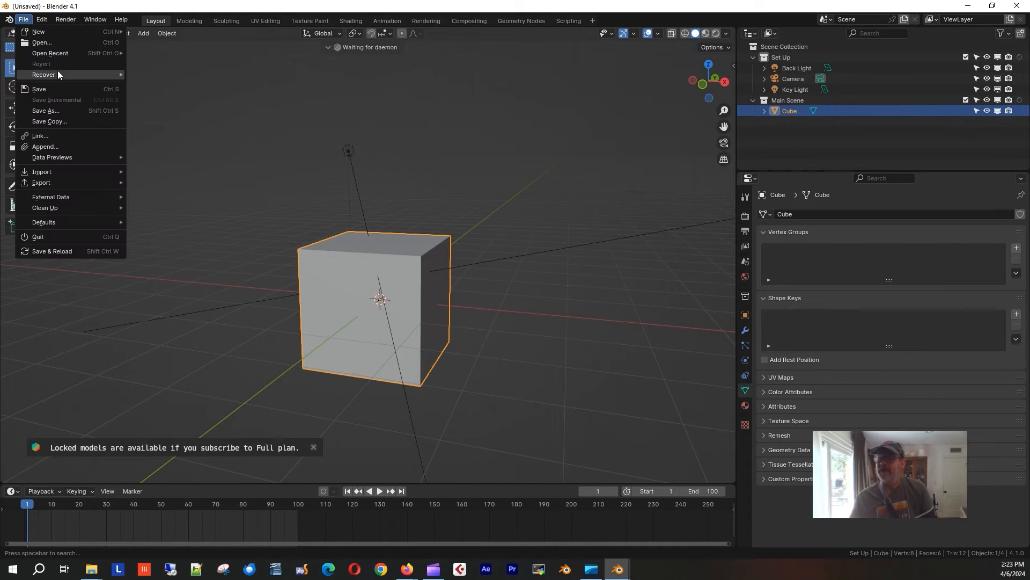
mouse_move(62, 54)
left_click(221, 52)
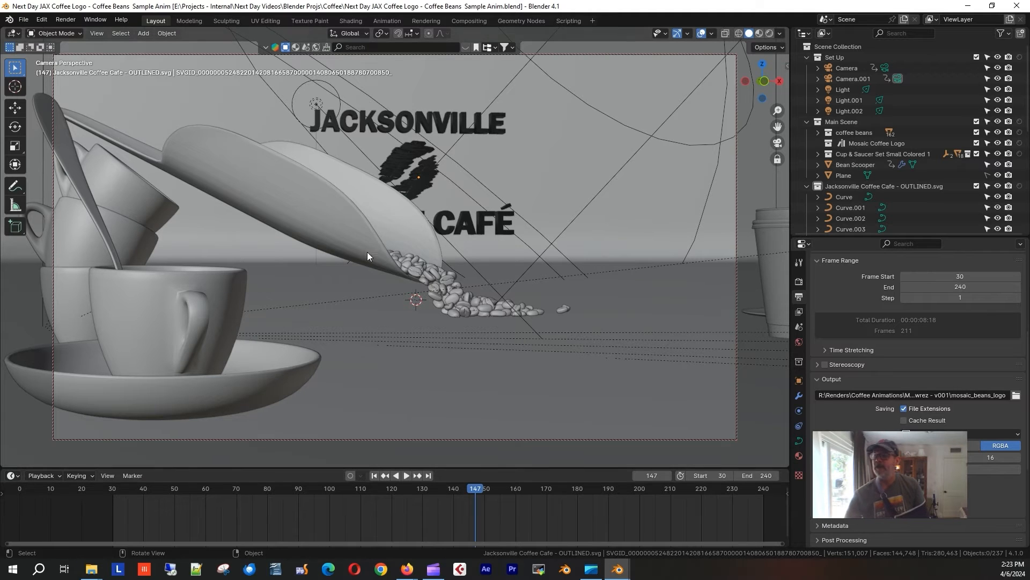
Preview material shading, return to Solid, then play from frame 30 and stop at 224.
left_click(762, 33)
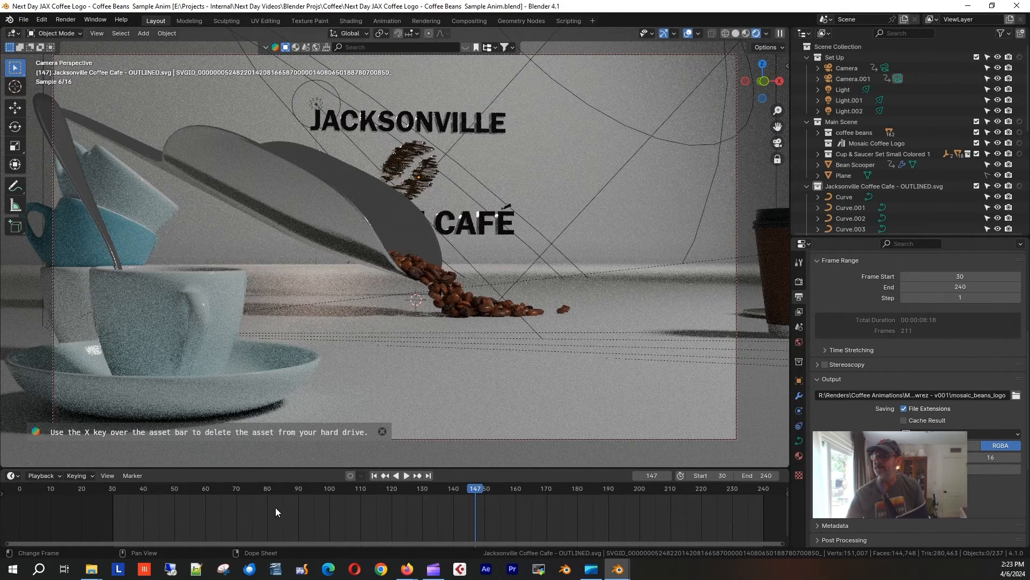
left_click(734, 34)
left_click(116, 488)
key("space")
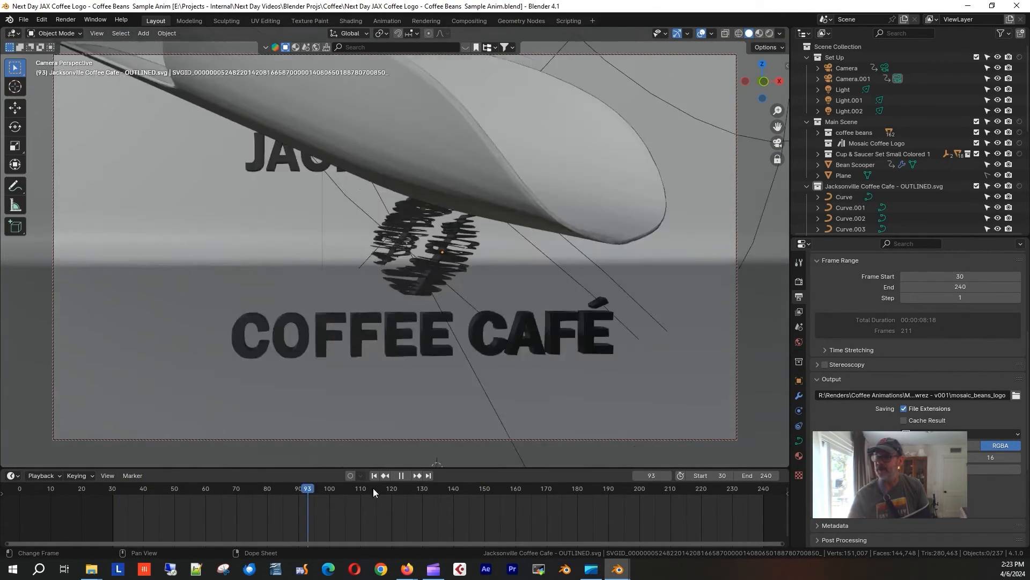
left_click_drag(373, 488, 713, 488)
key("space")
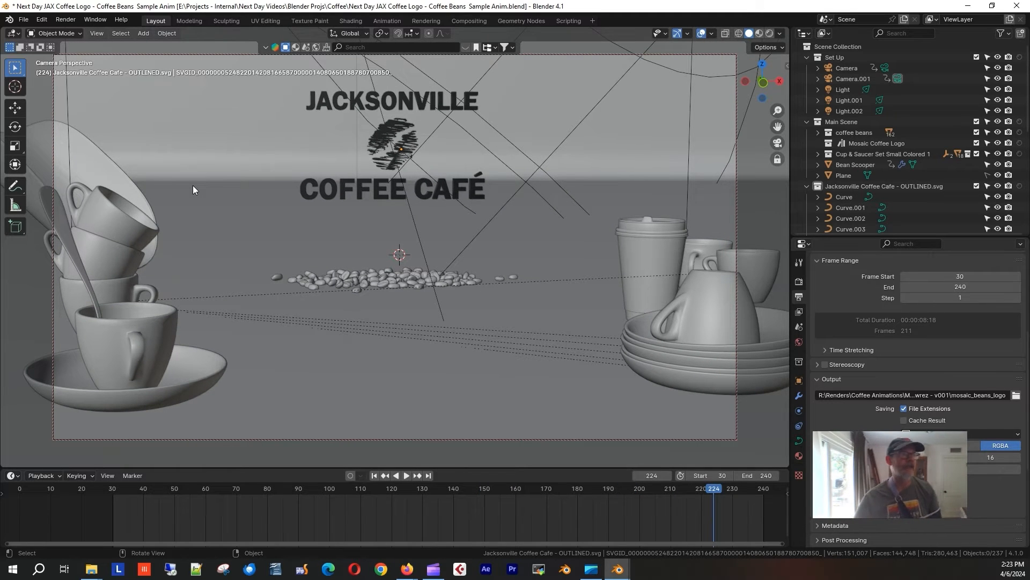
Filter Preferences add-ons by 'fl' to check Flamenco 3, then bring the NetworkShared window forward.
left_click(42, 21)
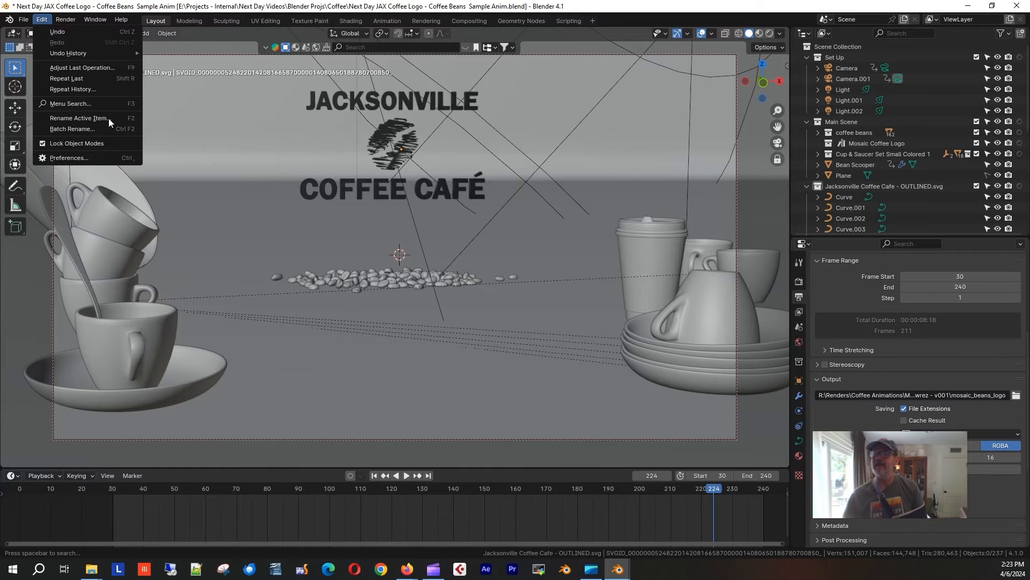
left_click(78, 157)
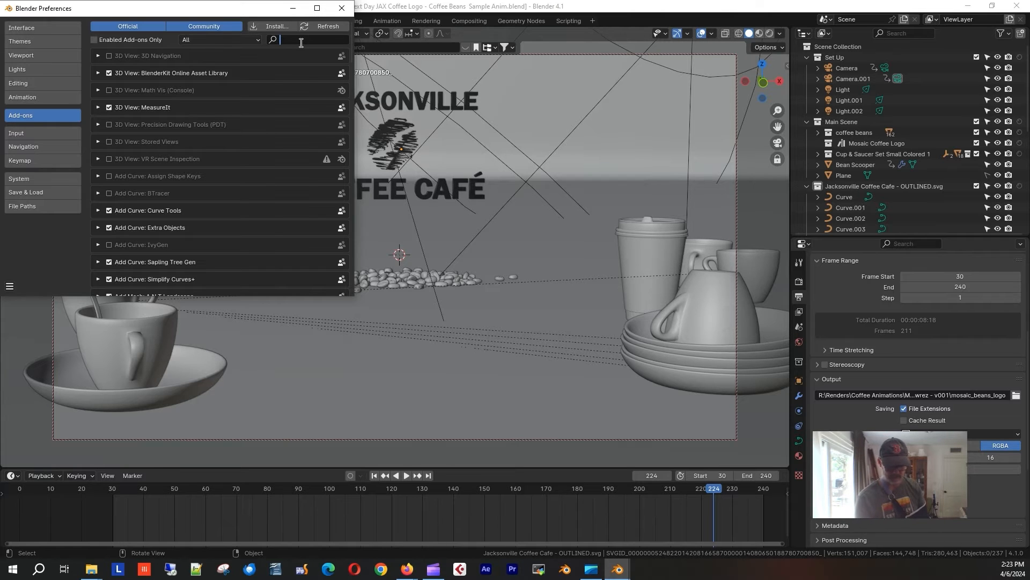
type("fl")
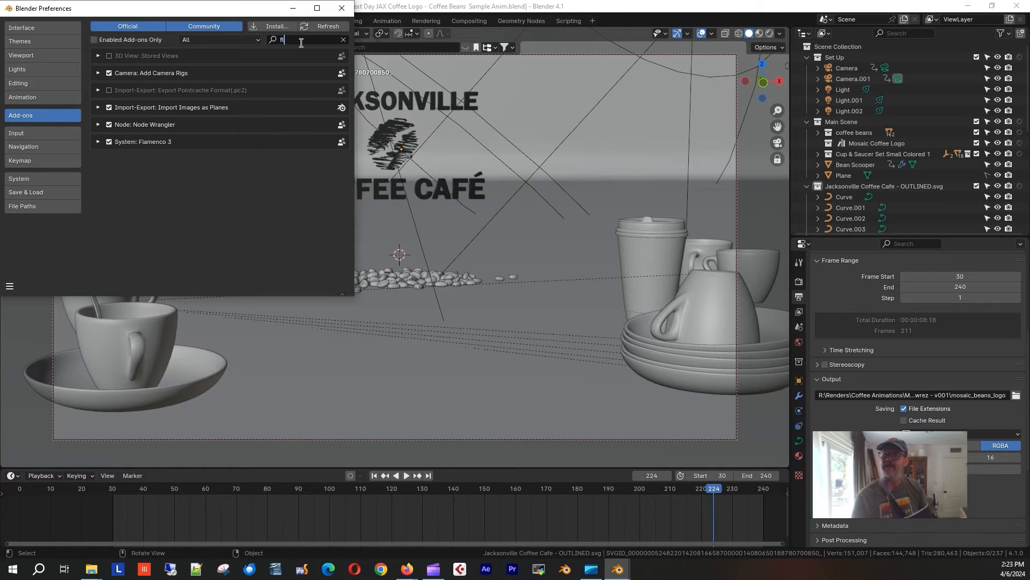
left_click(98, 143)
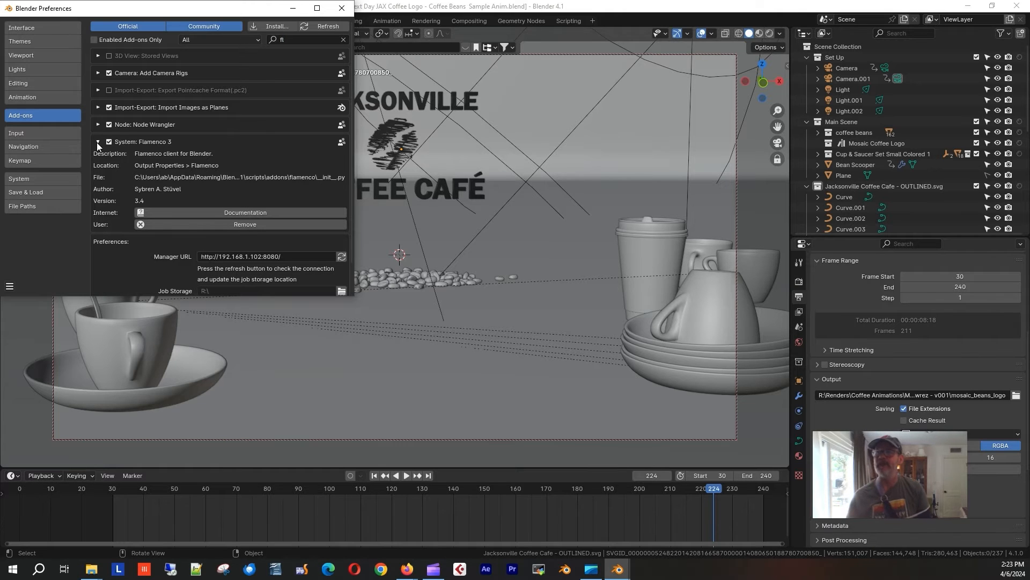
left_click(98, 143)
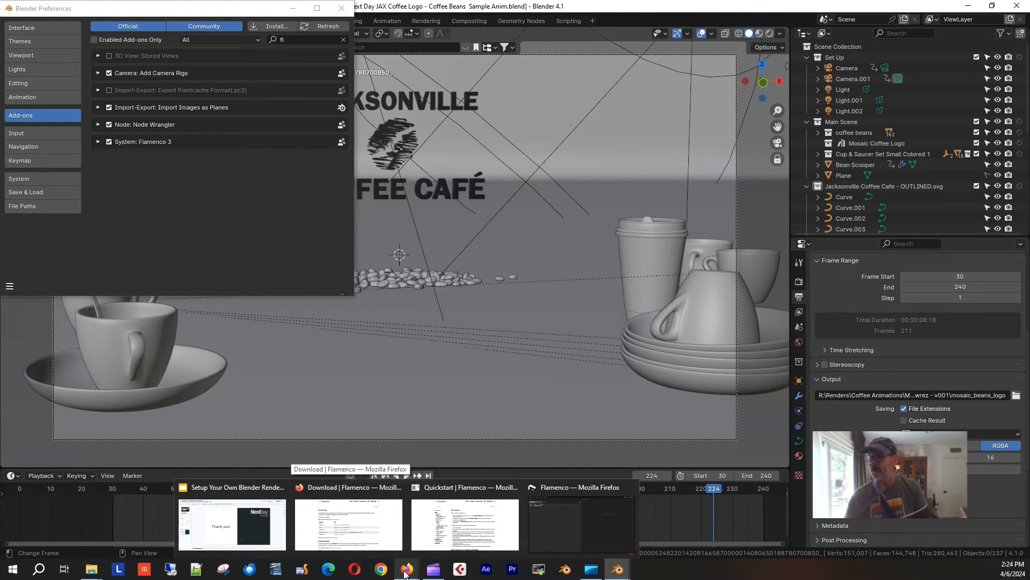
mouse_move(92, 568)
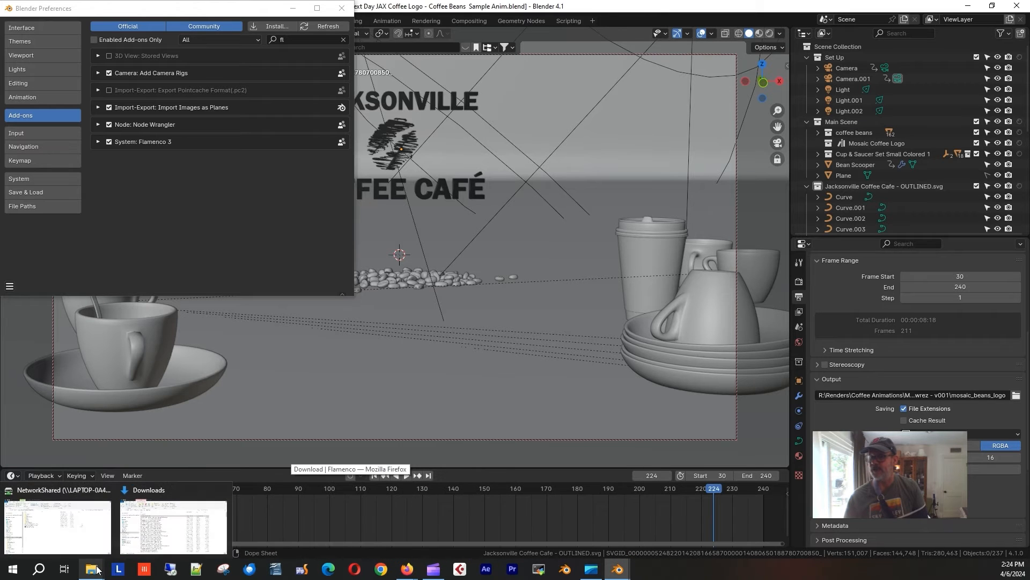
left_click(102, 524)
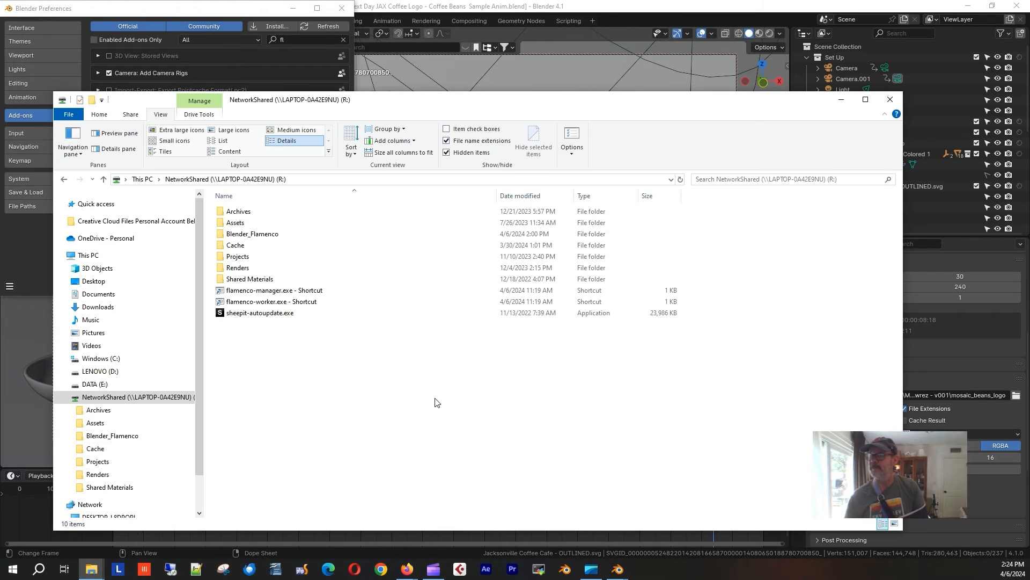
double_click(275, 293)
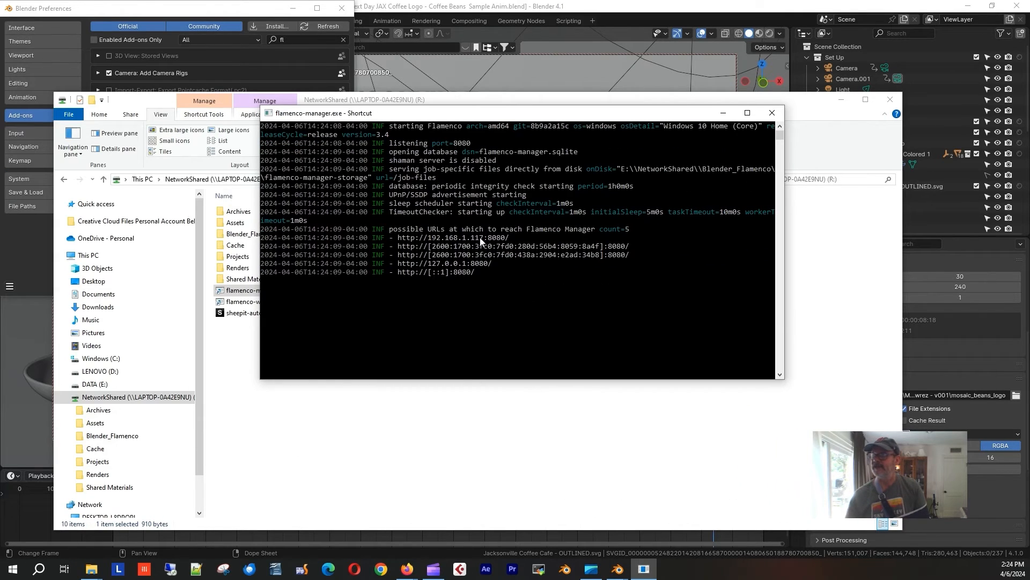
left_click_drag(483, 239, 429, 241)
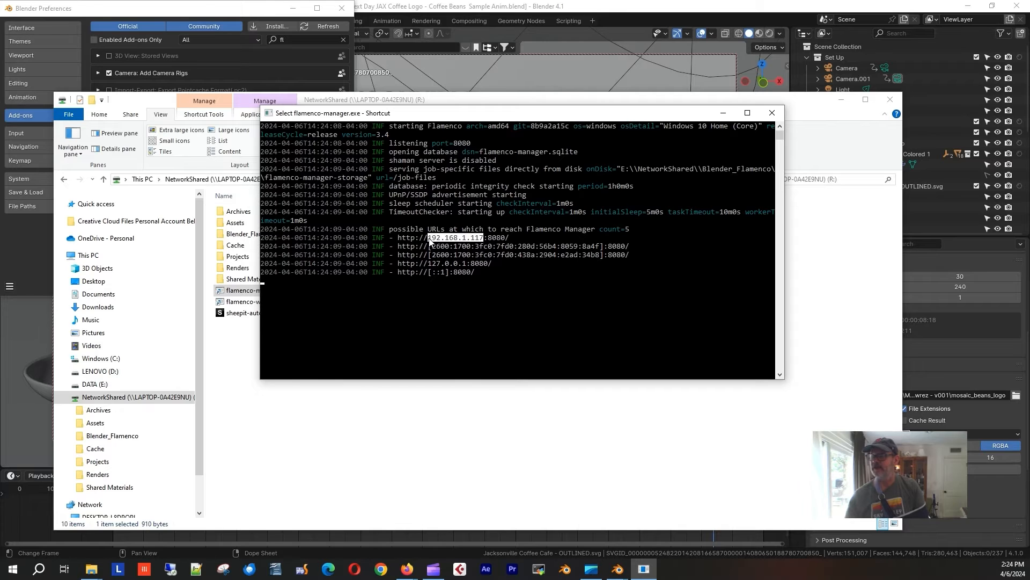
double_click(477, 239)
left_click(472, 239)
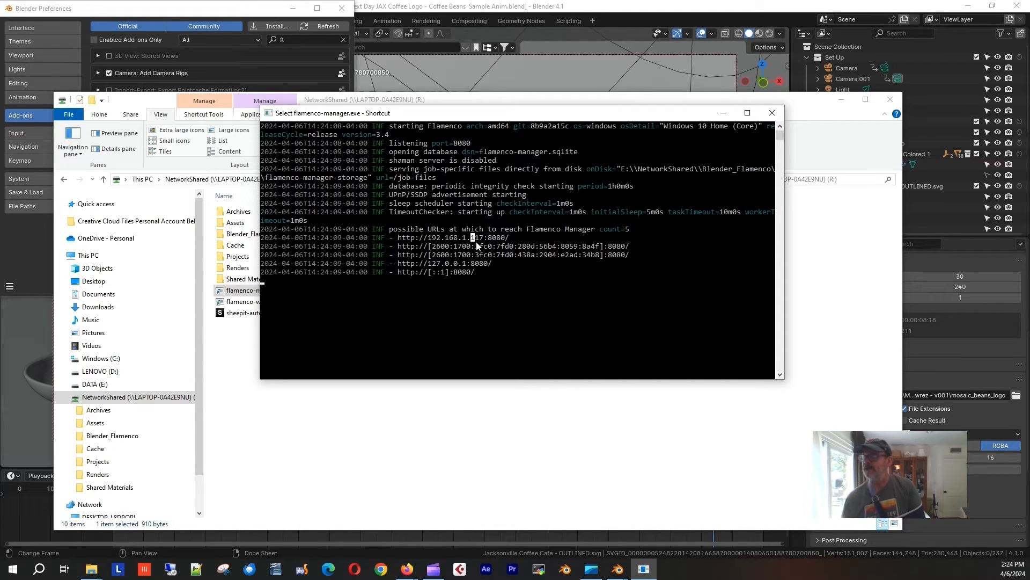
left_click(244, 11)
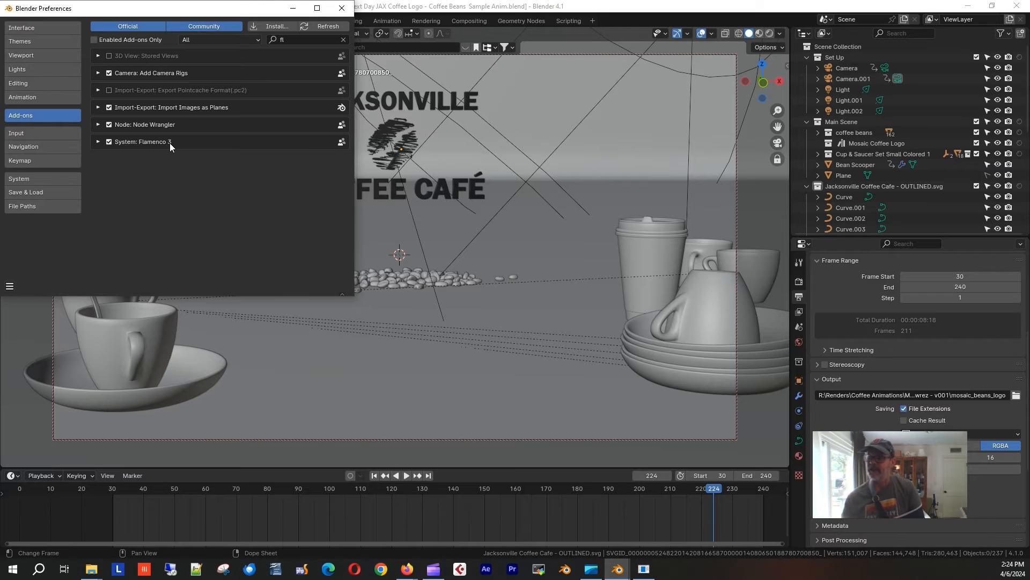
Switch to the Flamenco Quickstart documentation page in Firefox.
mouse_move(407, 572)
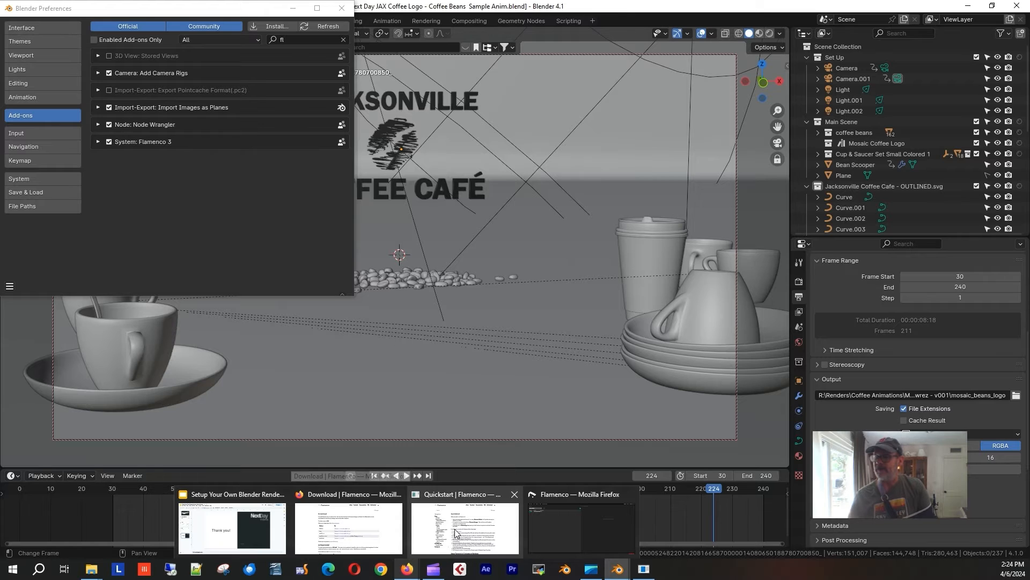
left_click(471, 510)
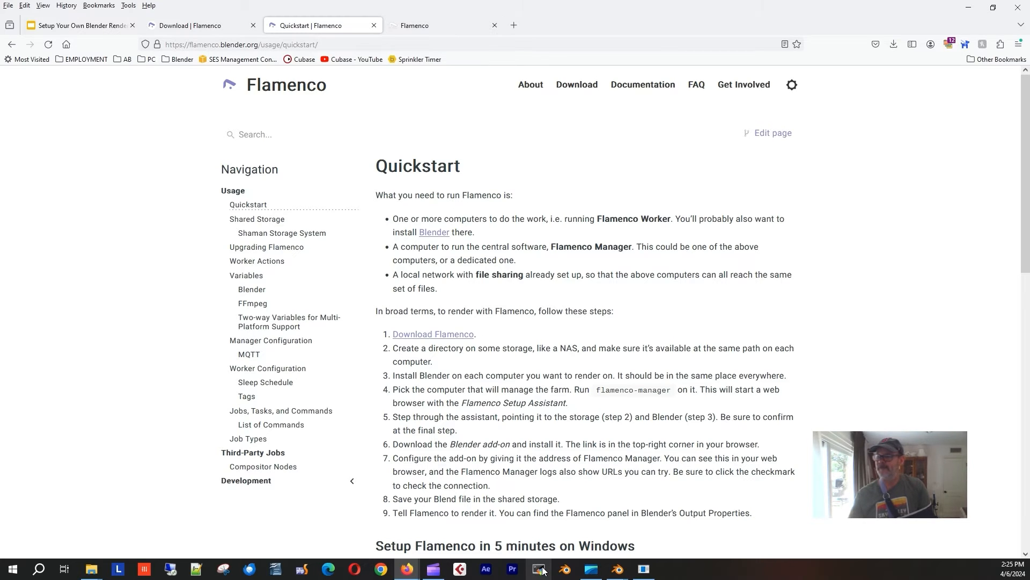
Open the Flamenco Manager web interface at 192.168.1.117:8080 and go to Jobs.
mouse_move(644, 569)
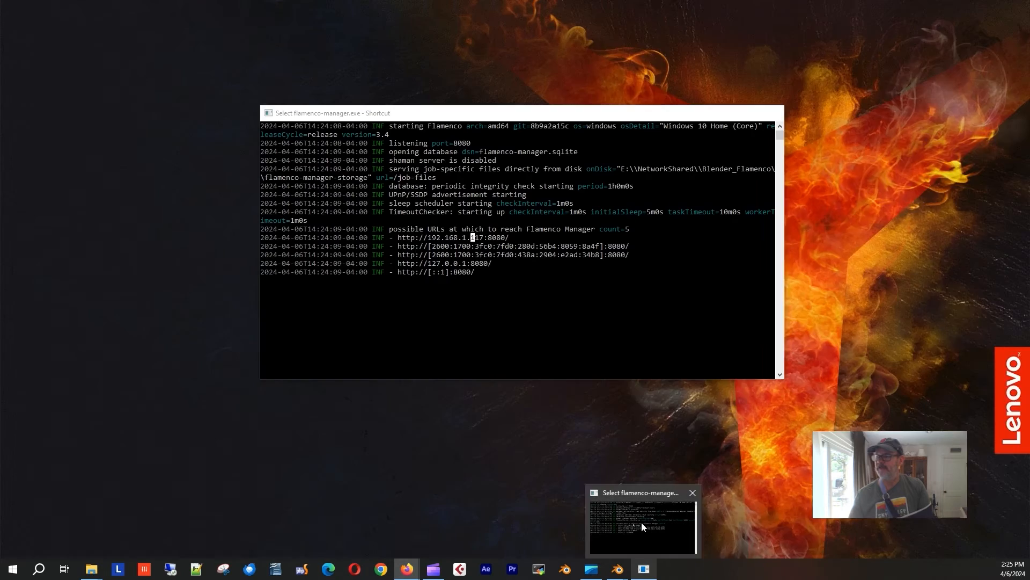
left_click(642, 523)
left_click(427, 26)
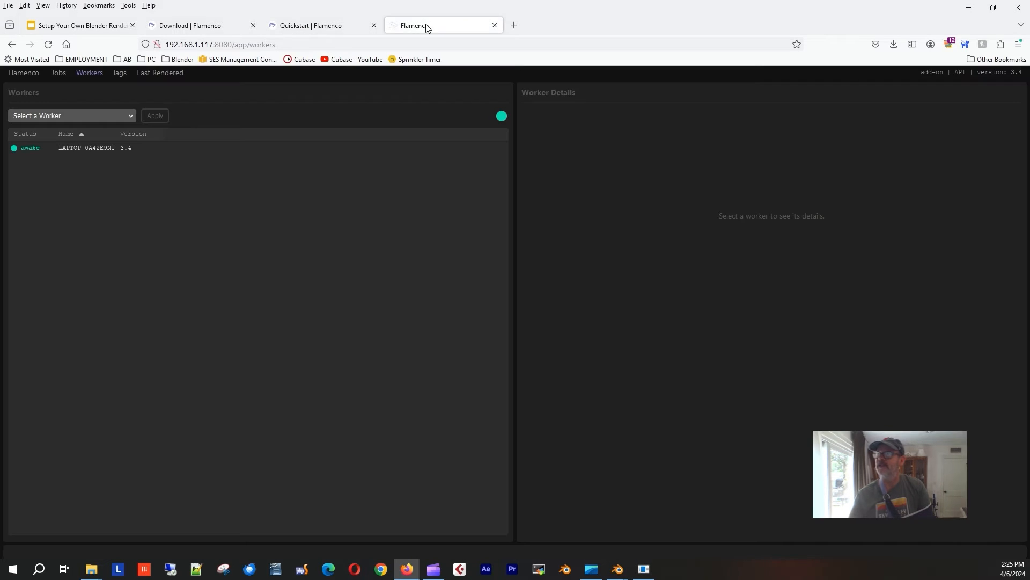
double_click(201, 45)
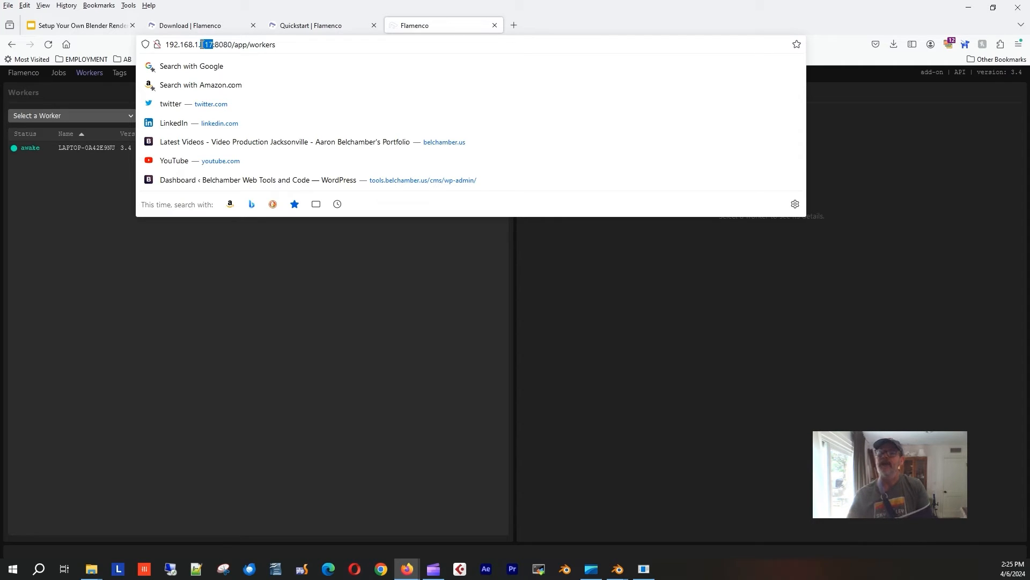
left_click(200, 45)
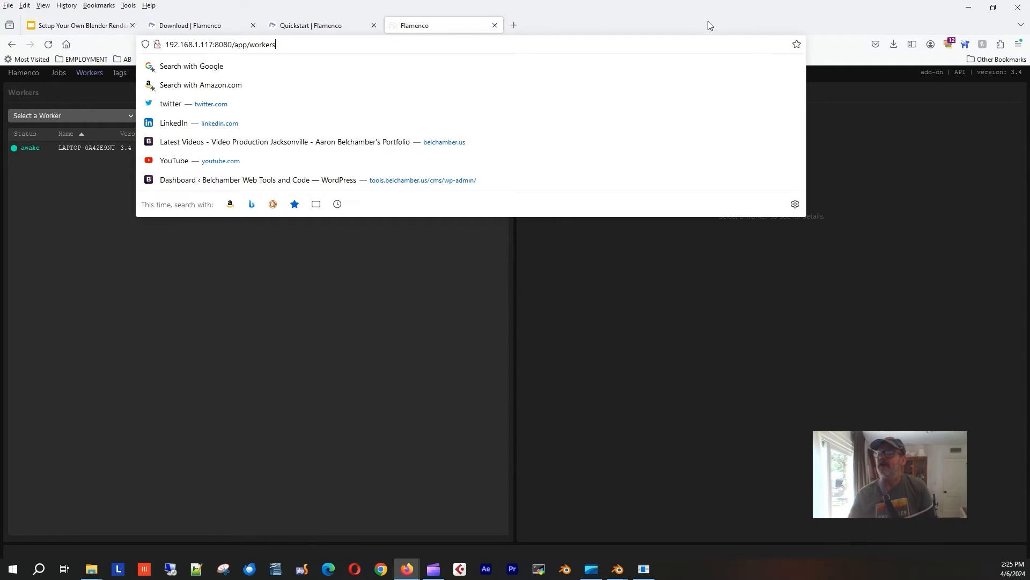
left_click(591, 17)
left_click(23, 74)
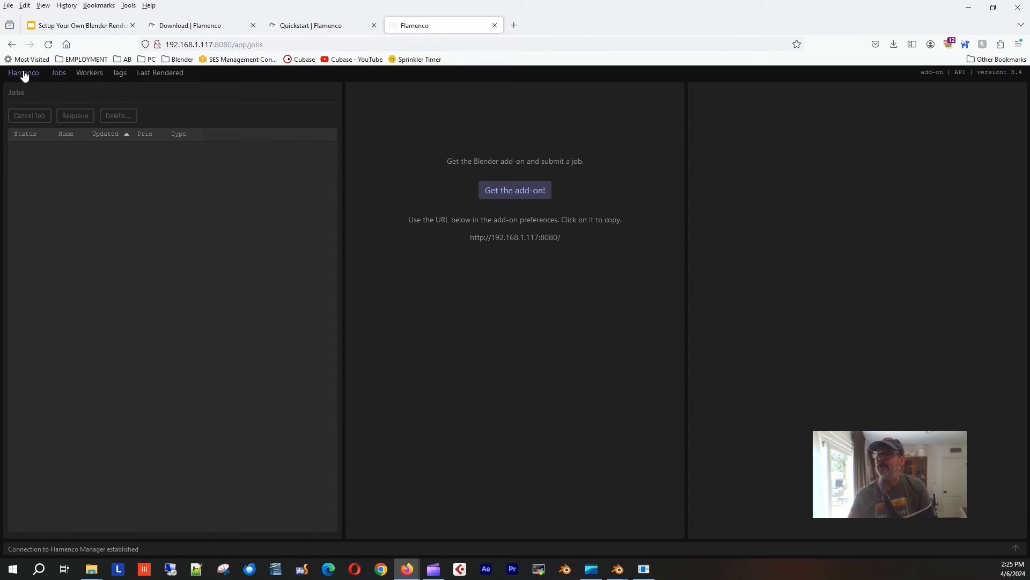
Download the Blender add-on as flamenco-addon(1).zip, then return to Blender Preferences.
left_click(513, 197)
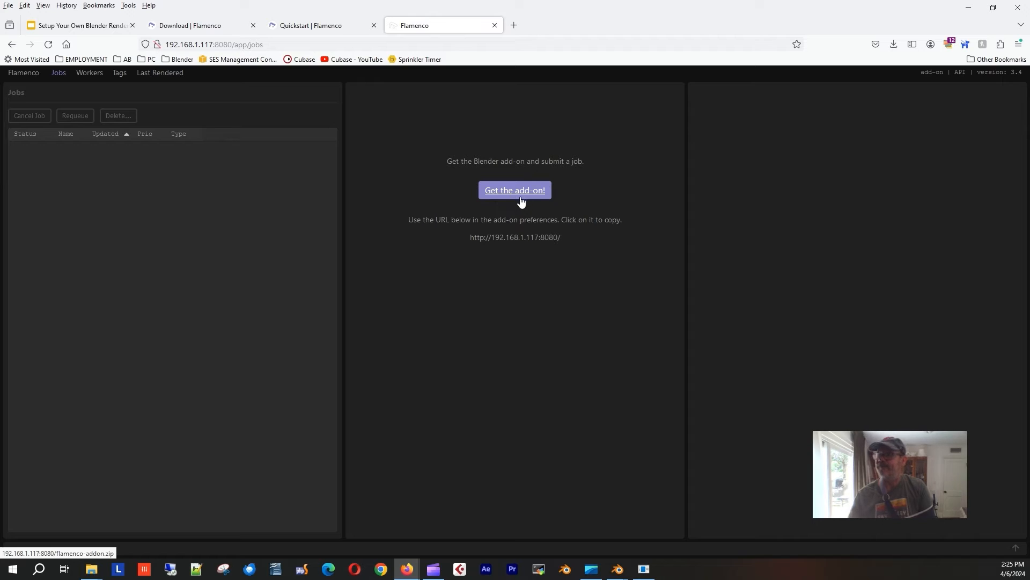
left_click(893, 45)
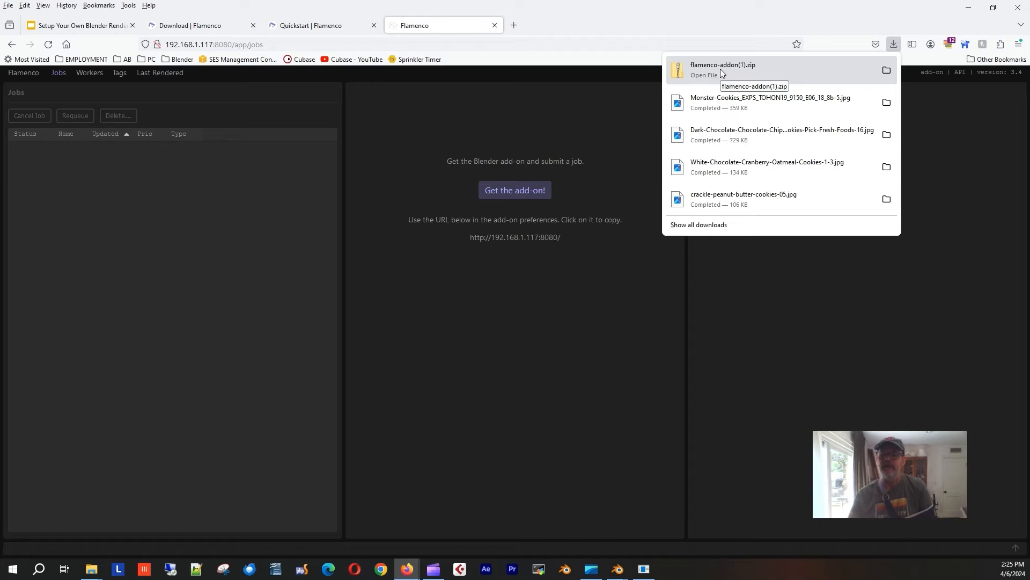
left_click(586, 15)
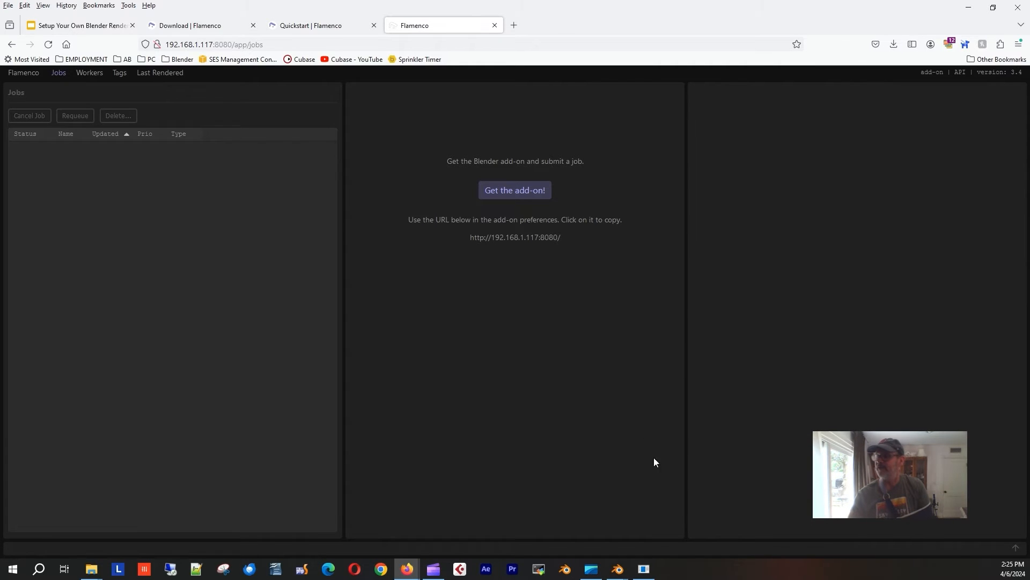
left_click(714, 518)
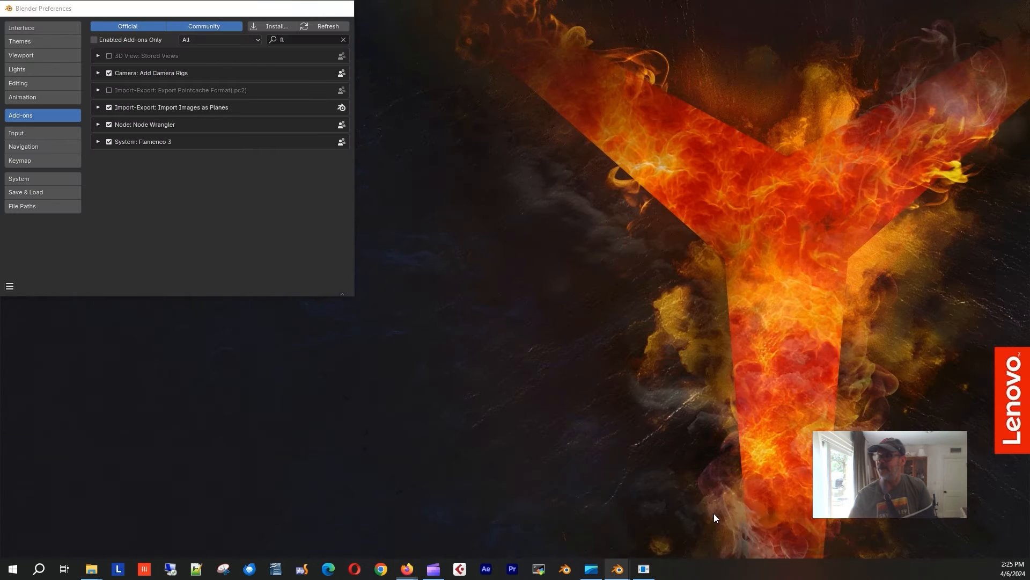
Look for Flamenco add-on files in Downloads with a 'fla' filter, then cancel without installing.
left_click(272, 25)
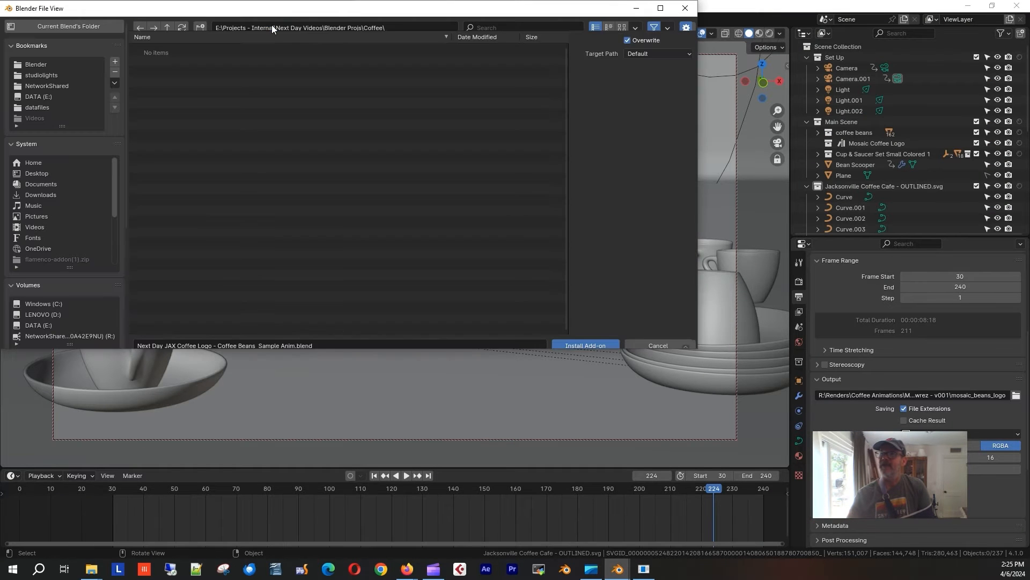
left_click(36, 193)
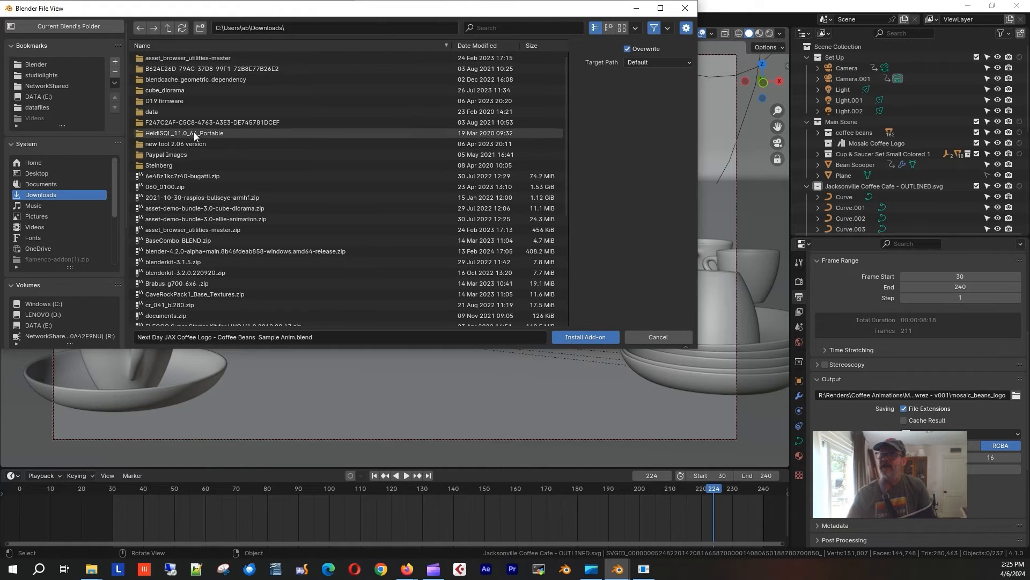
left_click(512, 27)
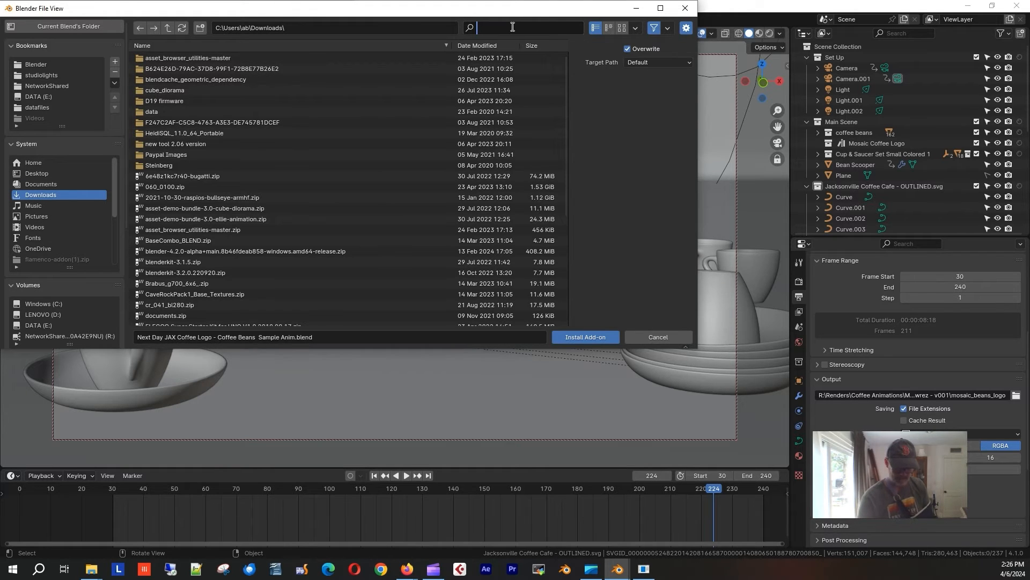
type("fla")
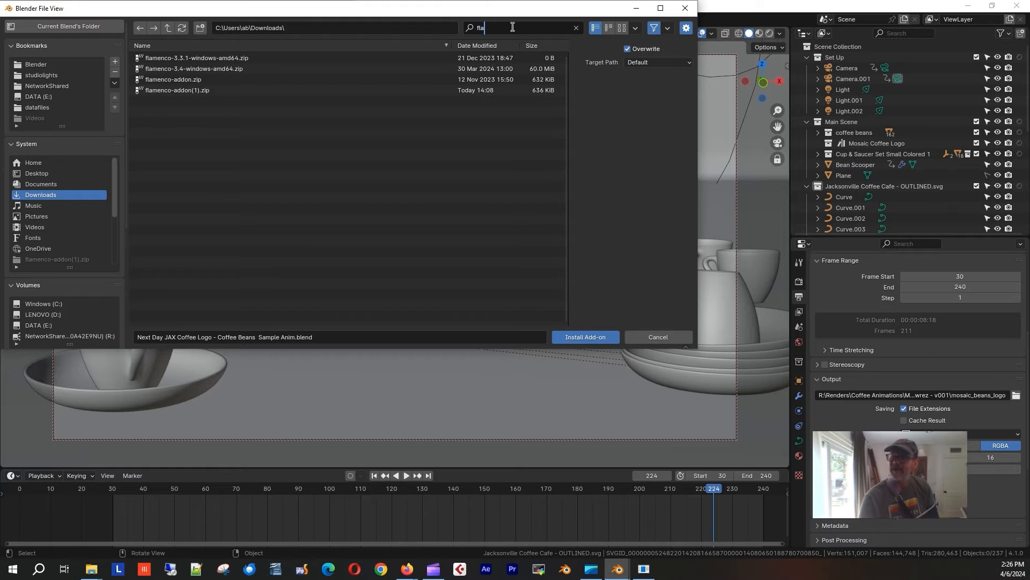
key("Return")
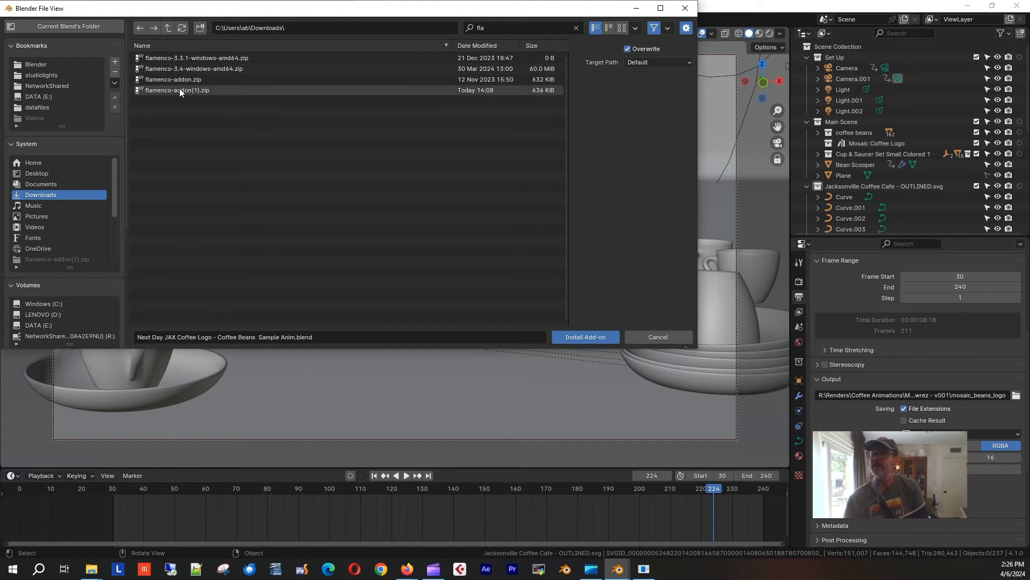
left_click(662, 334)
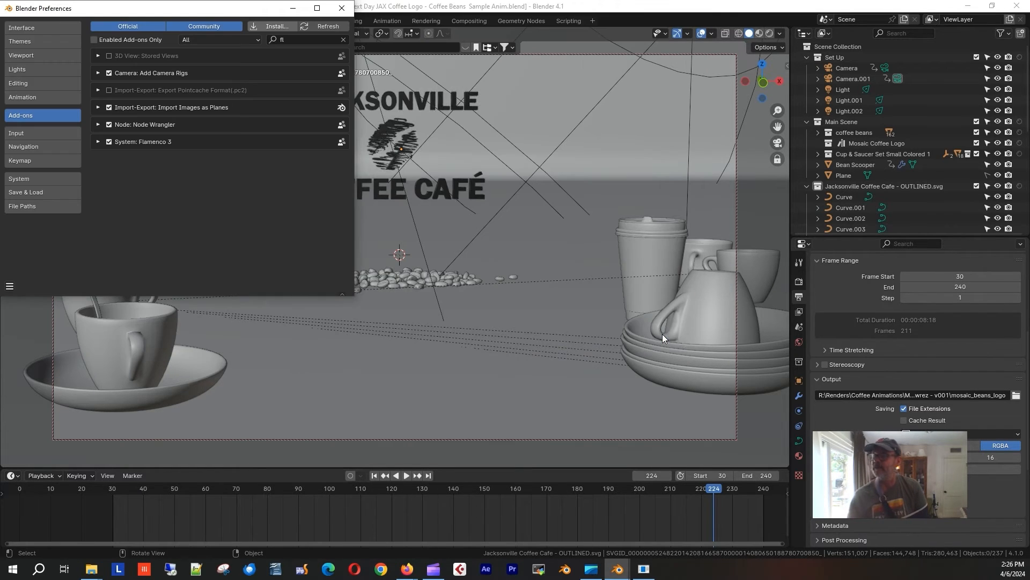
Change the Flamenco 3 Manager URL's IP ending from 102 to 117.
left_click(98, 142)
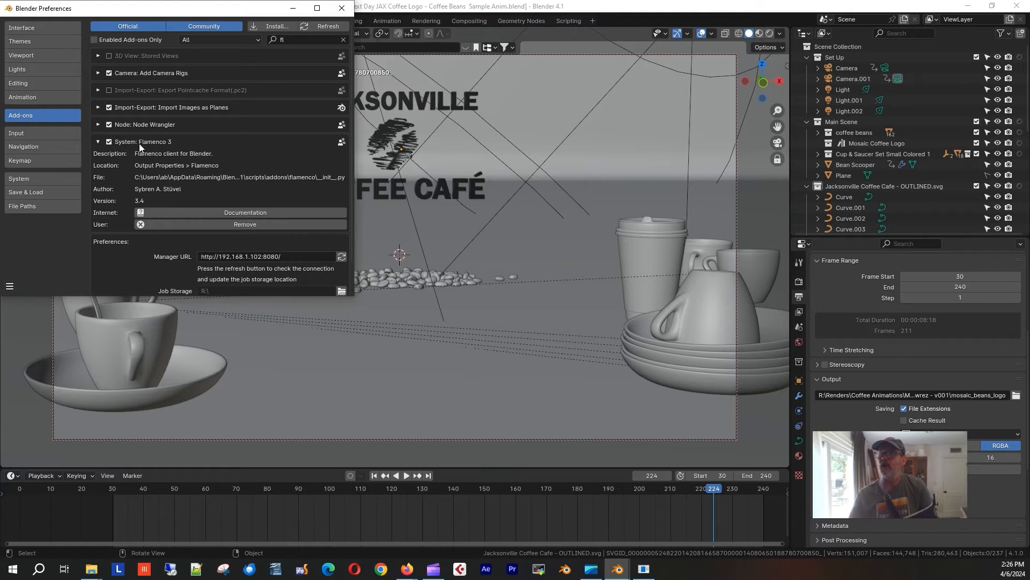
scroll(266, 186, "down", 3)
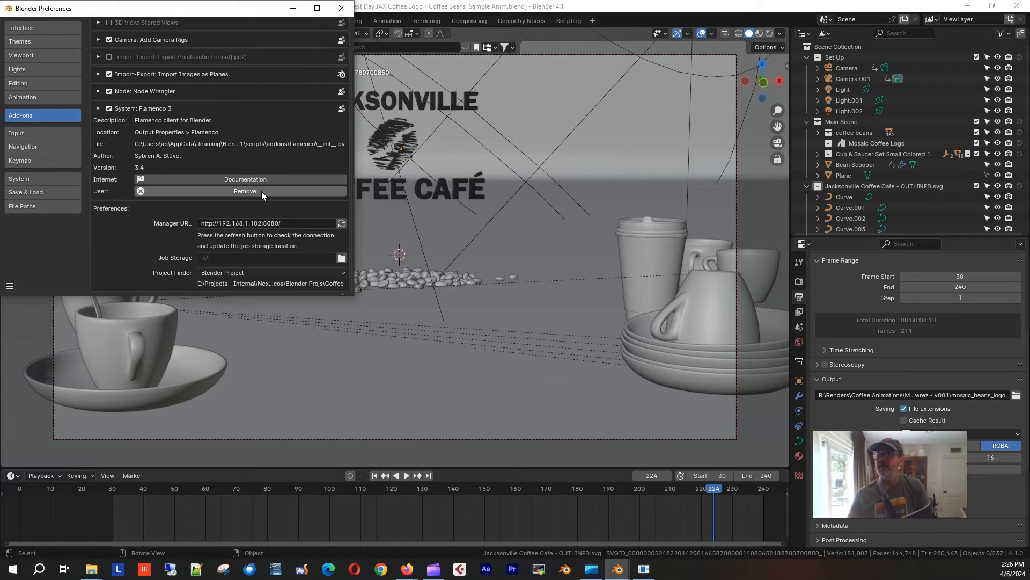
left_click(255, 224)
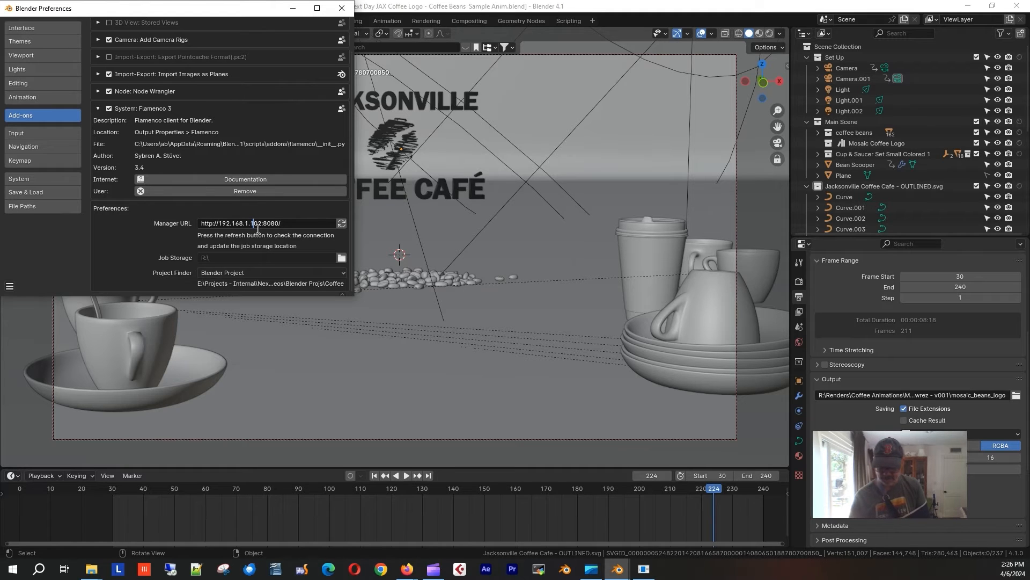
key("Delete")
key("Delete")
type("17")
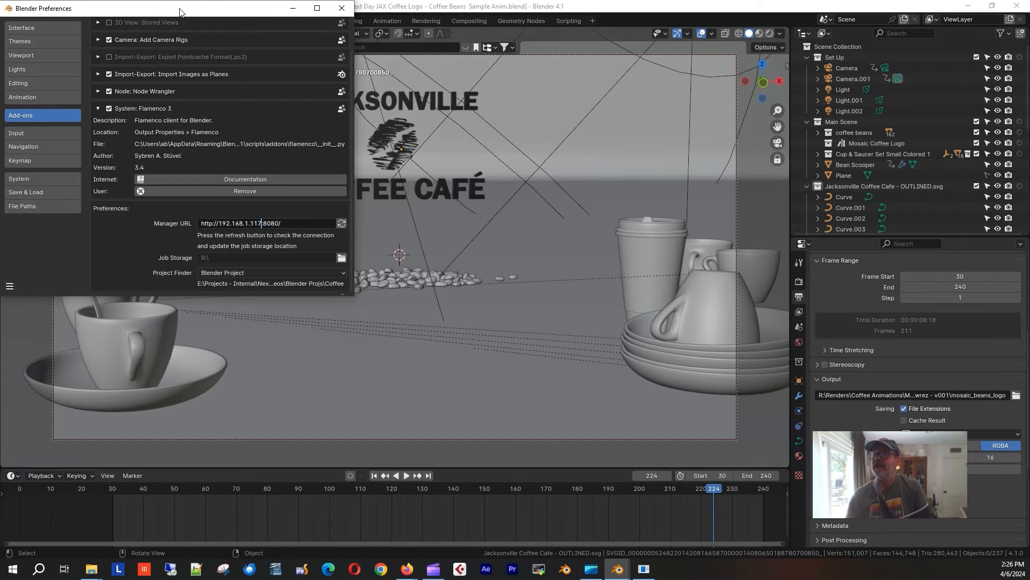
Confirm the new Manager URL and keep Blender Project as the Project Finder.
left_click_drag(180, 11, 233, 63)
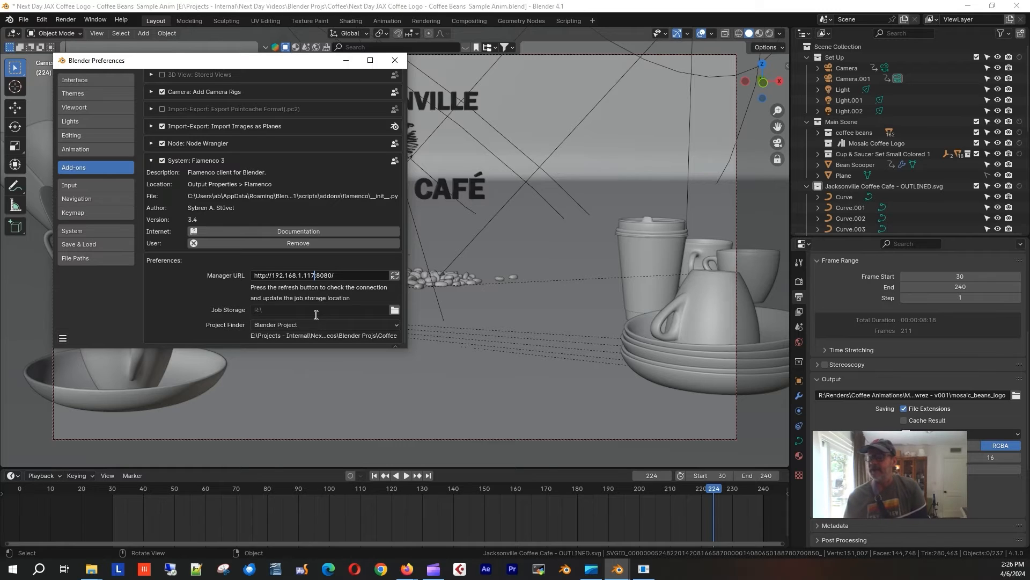
key("Return")
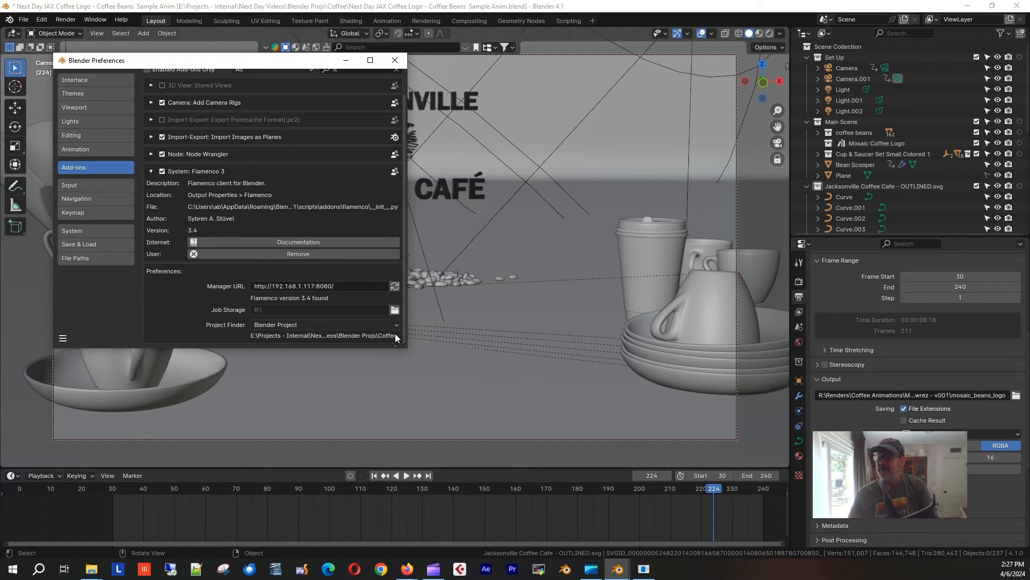
left_click(395, 324)
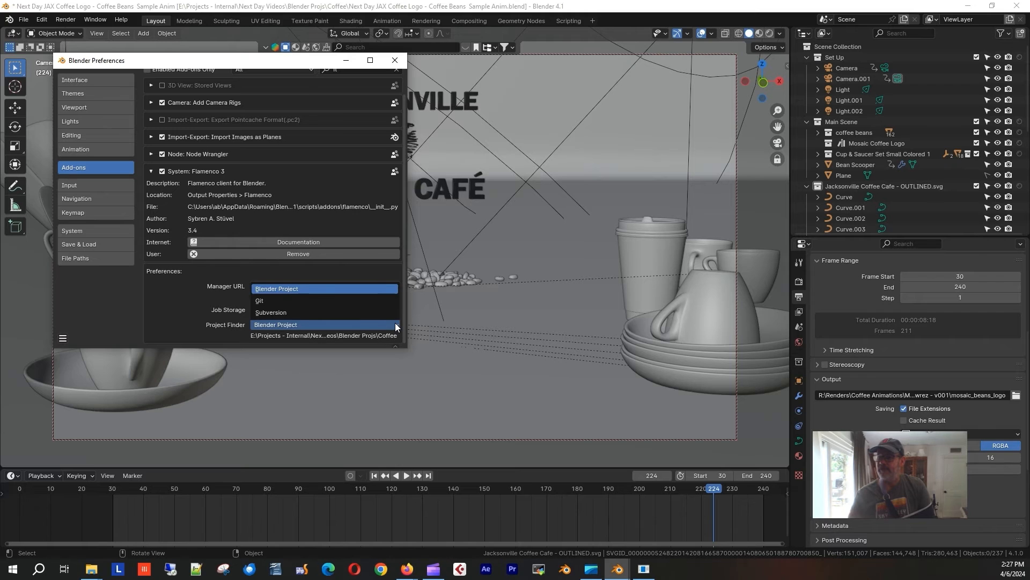
left_click(395, 324)
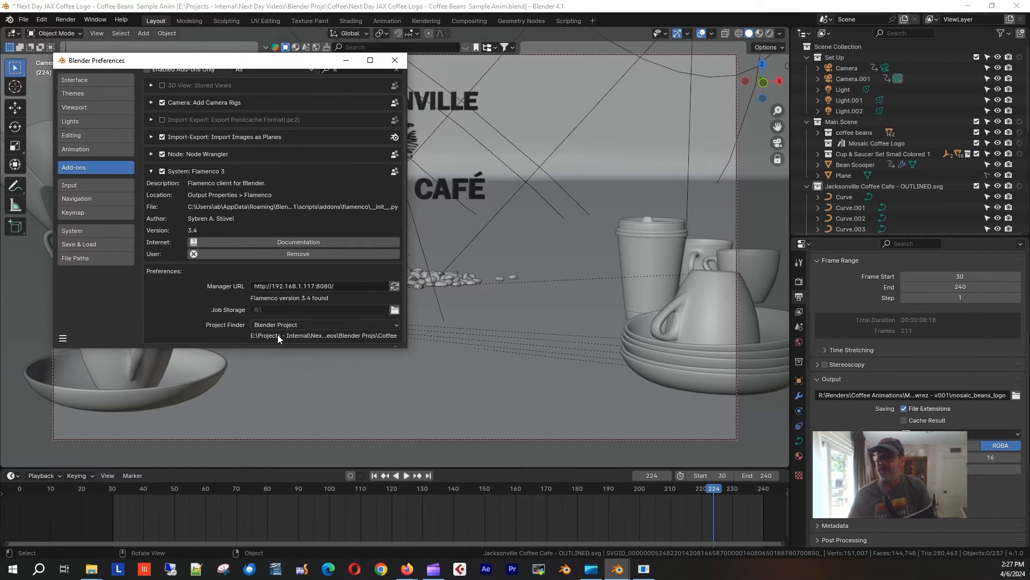
Save the preferences and close the Preferences window.
left_click(62, 339)
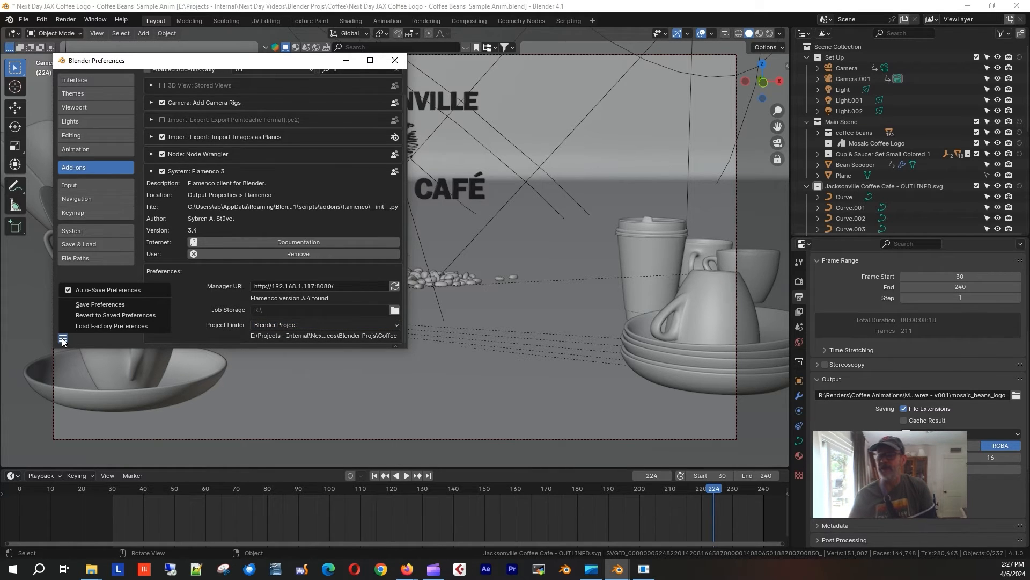
left_click(95, 305)
left_click(395, 59)
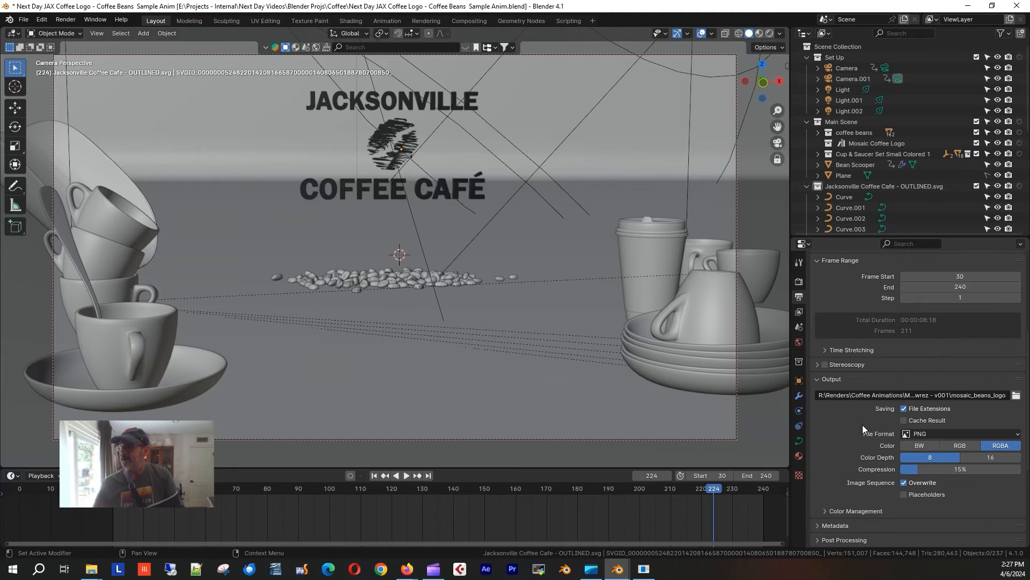
Expand the Flamenco 3 job settings in Output Properties.
scroll(844, 411, "down", 2)
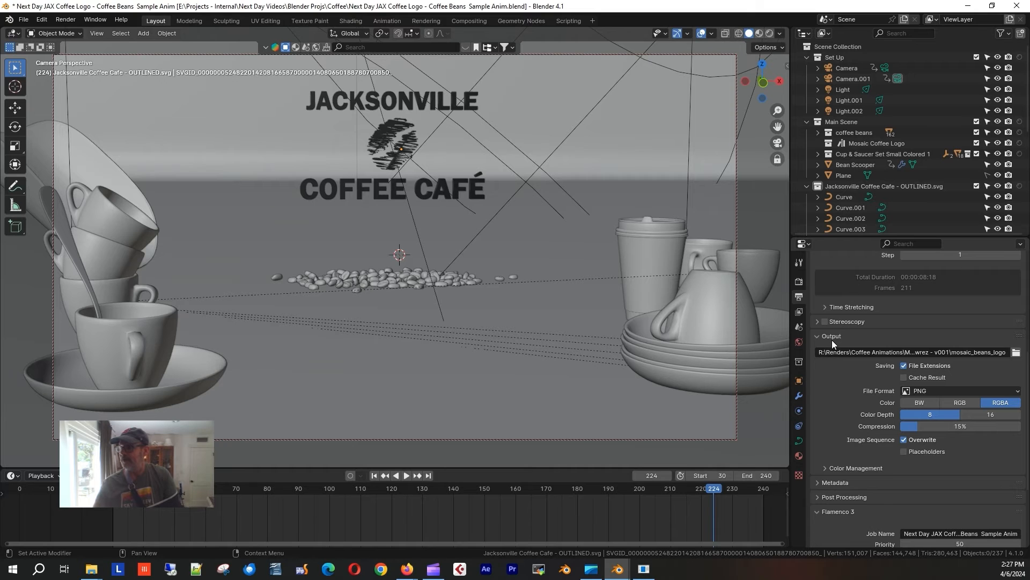
scroll(837, 339, "up", 6)
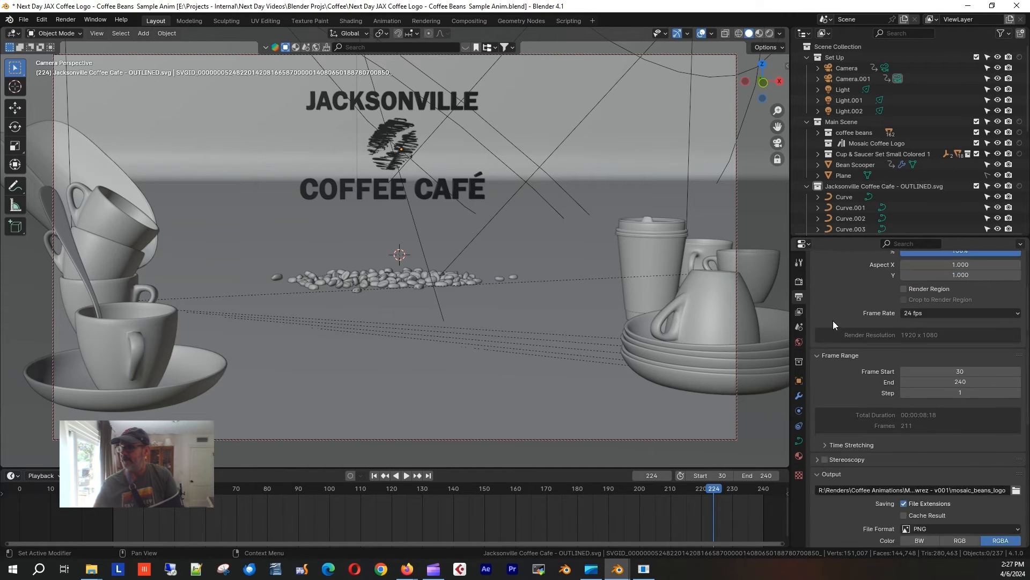
scroll(834, 324, "down", 5)
scroll(839, 350, "down", 3)
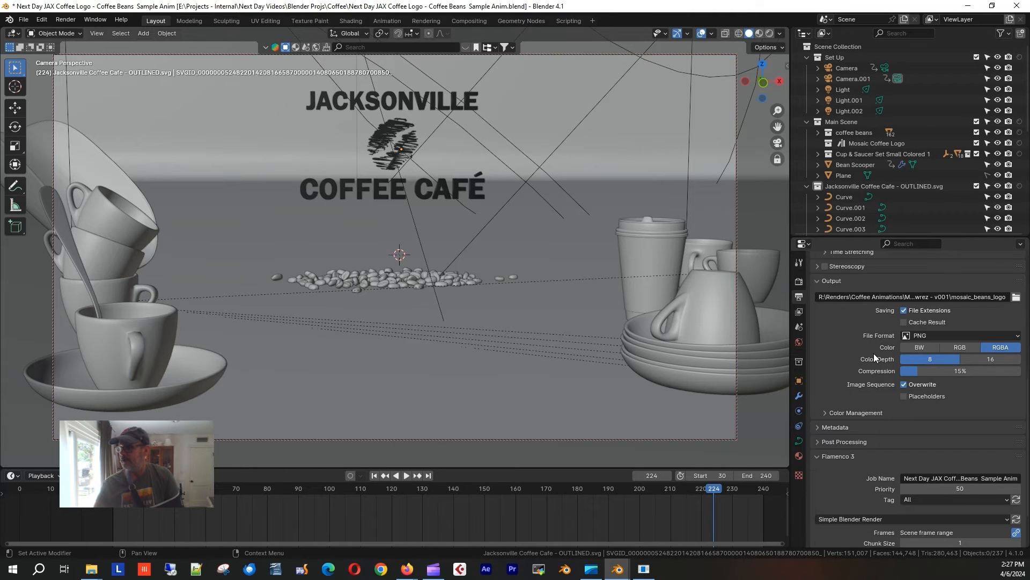
scroll(874, 353, "up", 7)
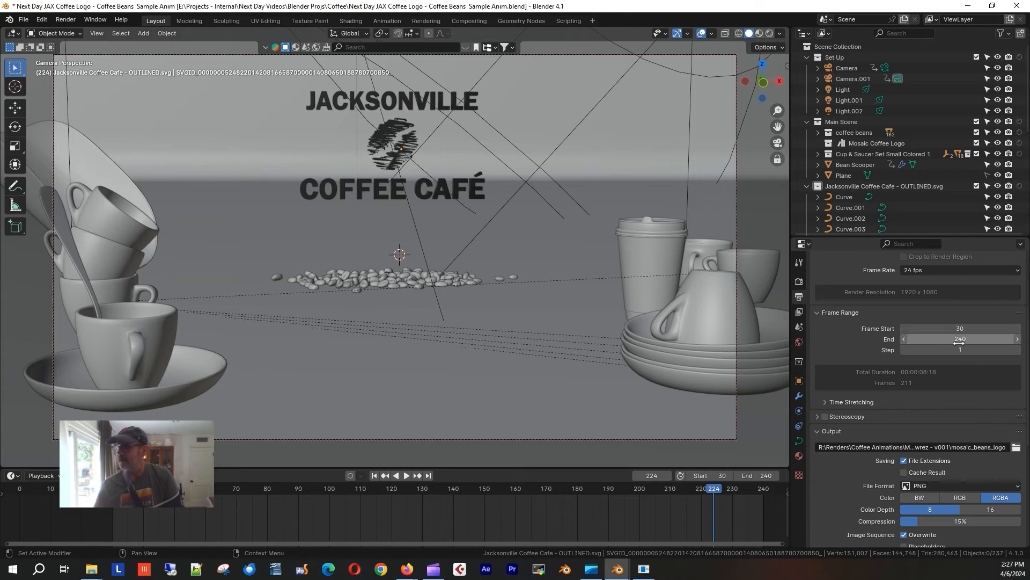
scroll(867, 426, "down", 10)
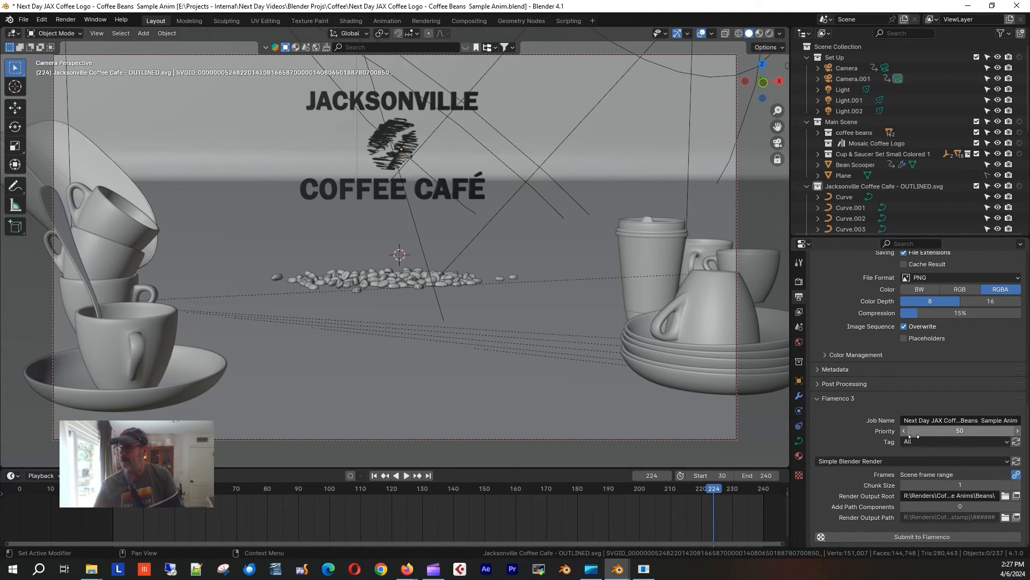
scroll(821, 397, "up", 7)
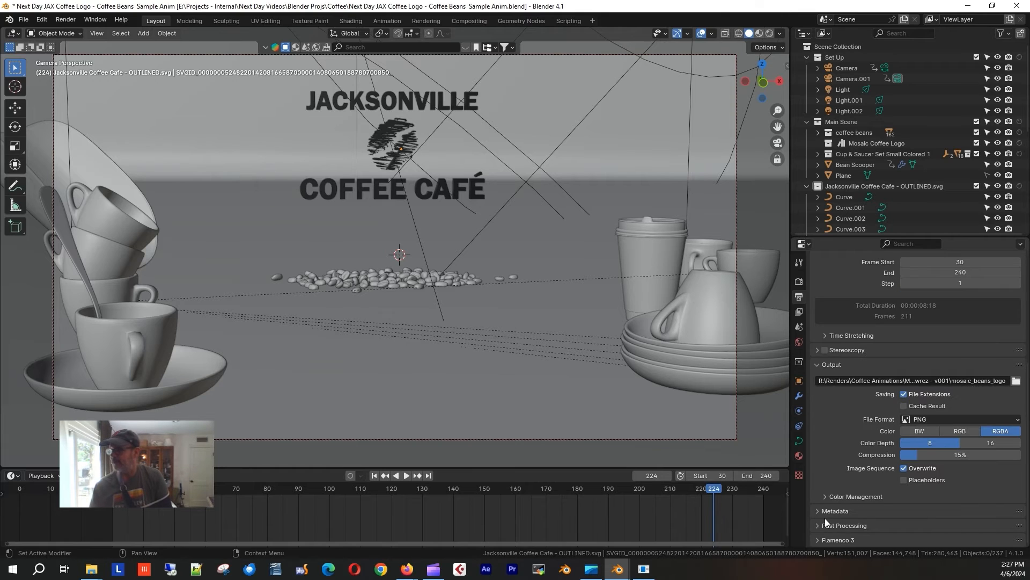
left_click(819, 537)
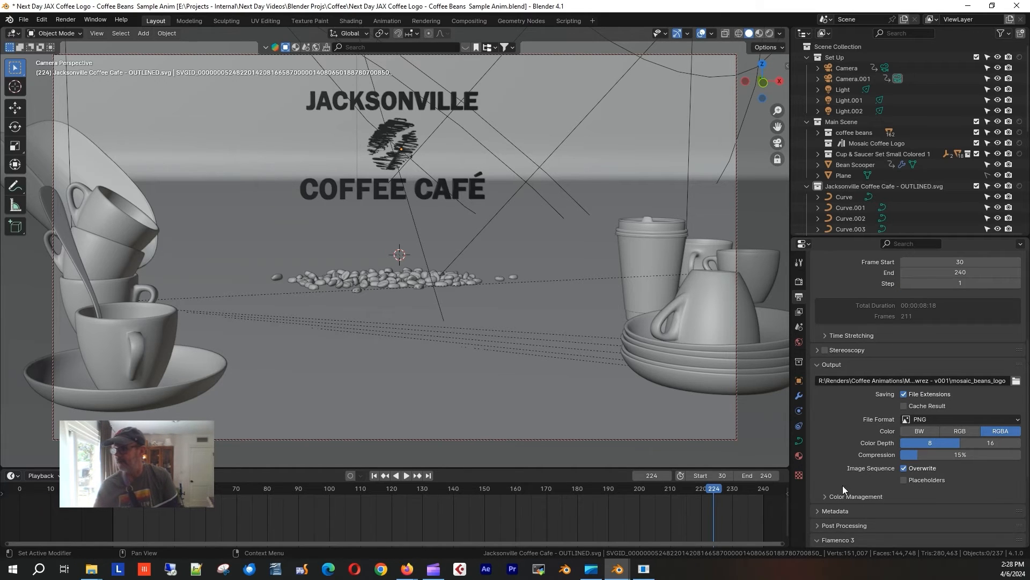
scroll(843, 483, "down", 6)
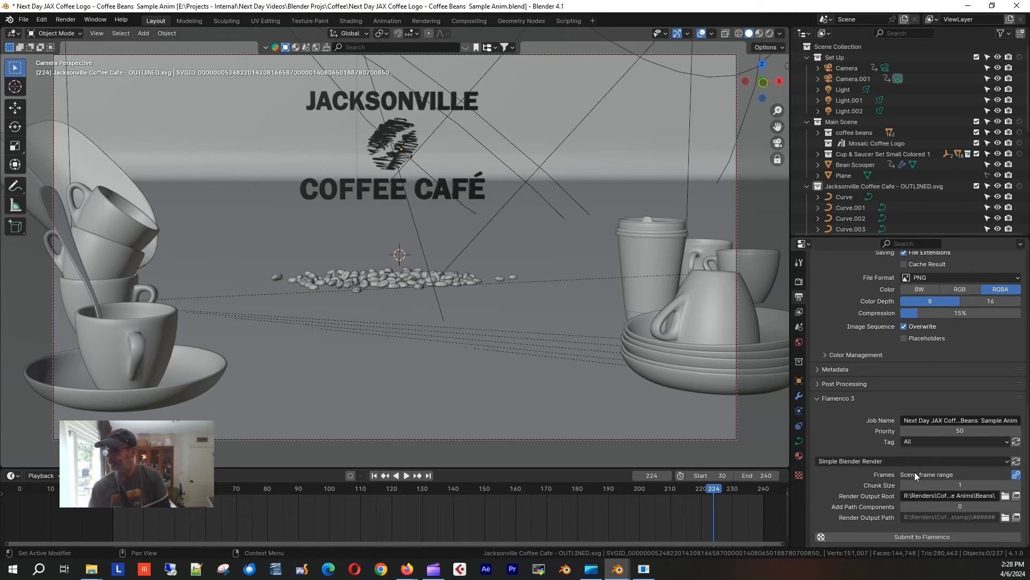
Set the Flamenco job Frames to a manual 30-35 range and browse for the output root.
left_click(1016, 475)
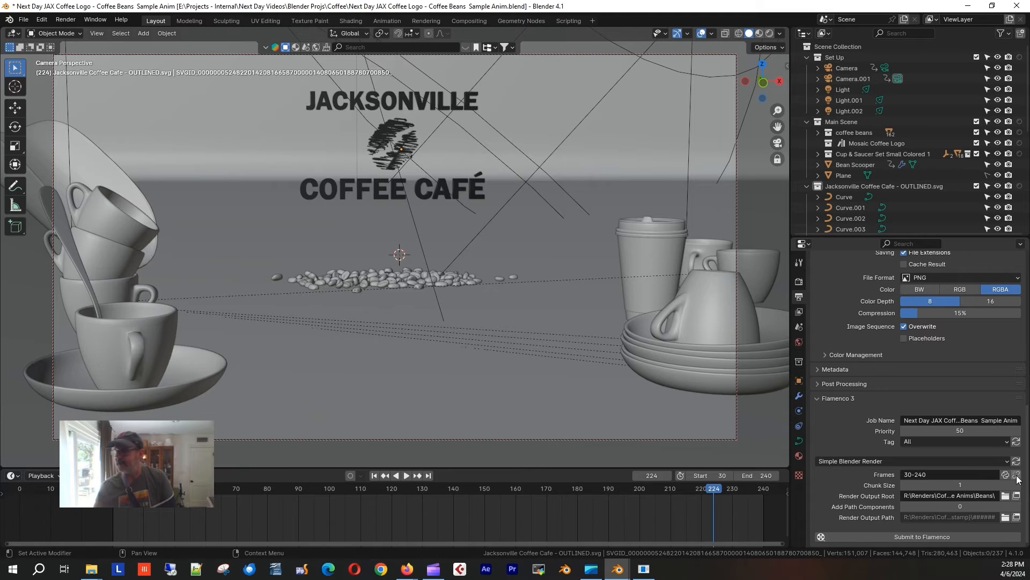
left_click(947, 475)
double_click(929, 476)
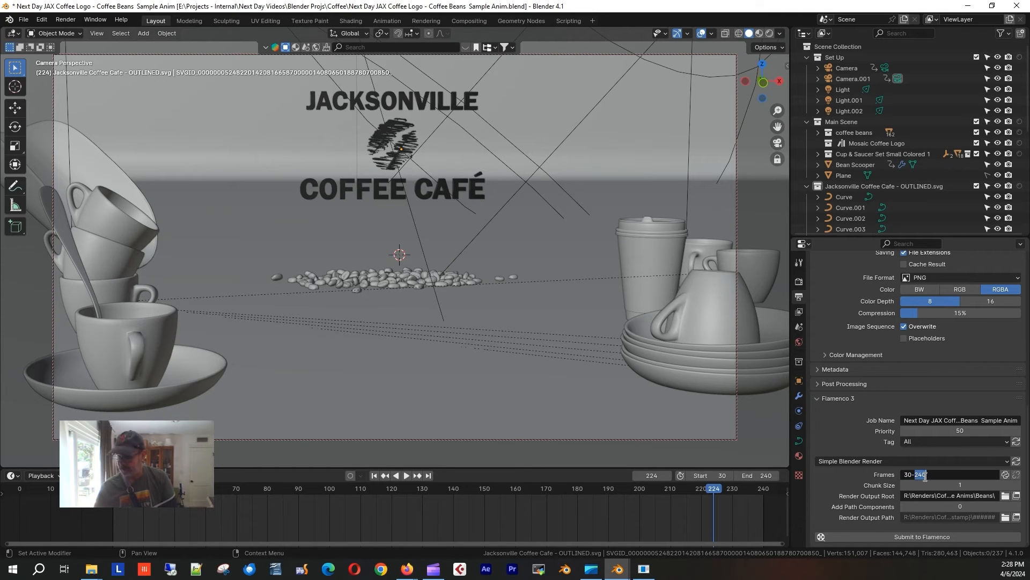
type("35")
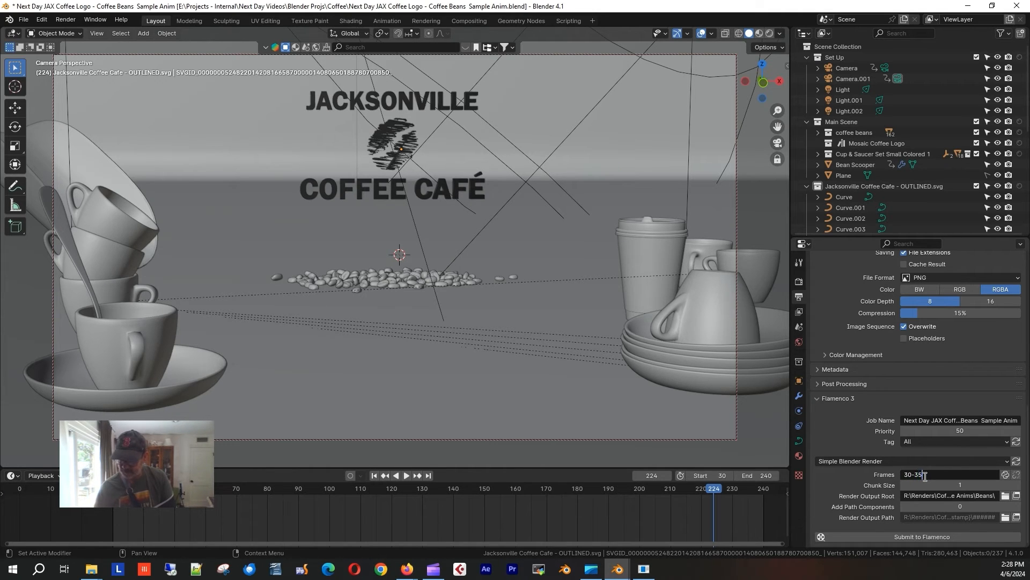
key("Return")
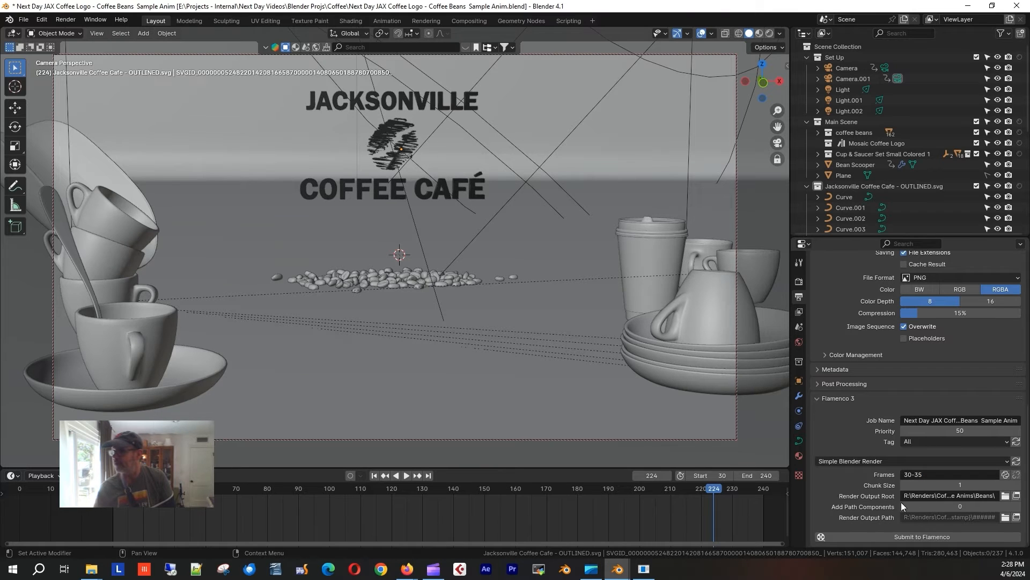
left_click(1006, 495)
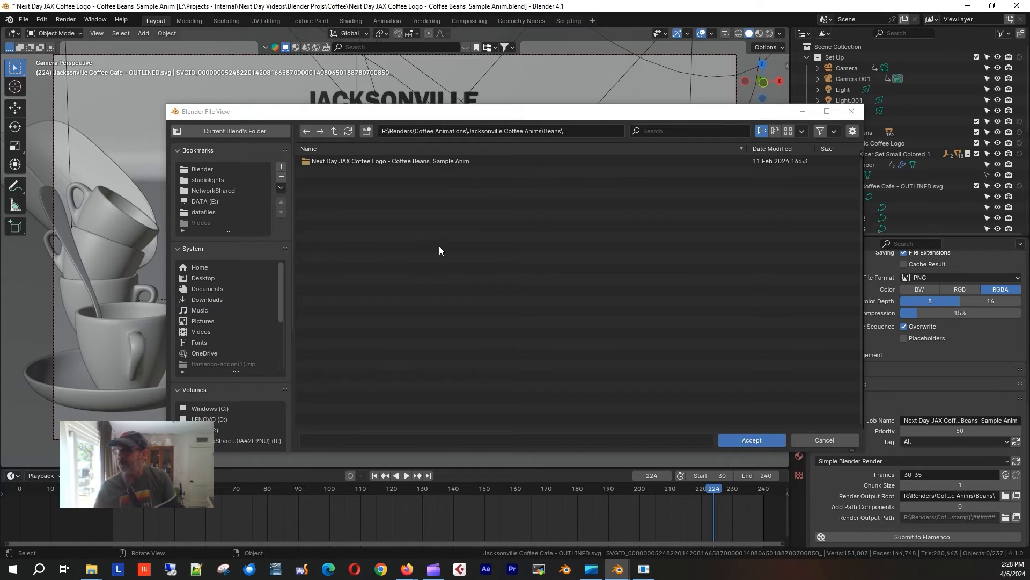
Set R:\ as the render output root, then browse into Projects\Current.
left_click(229, 440)
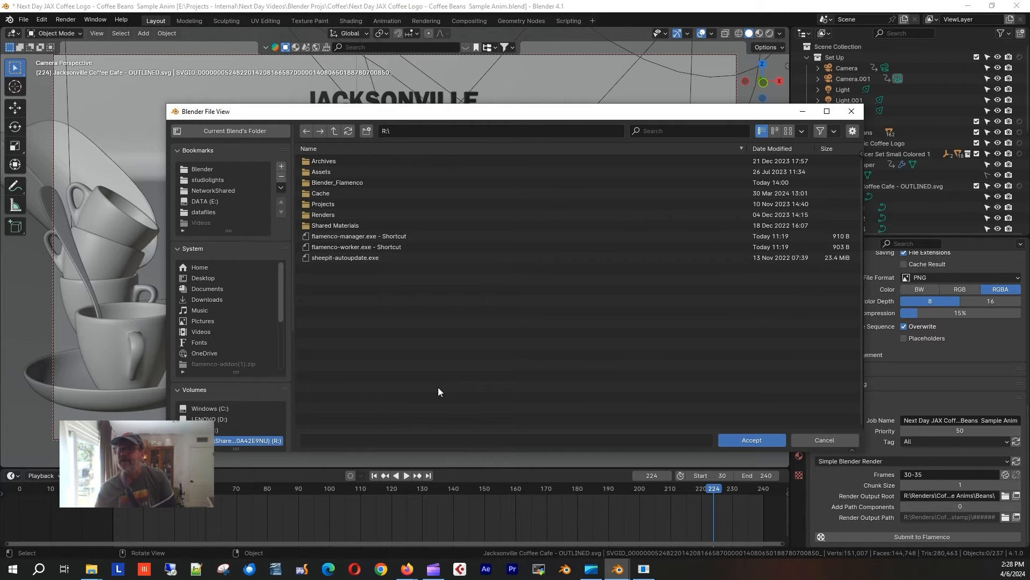
left_click(758, 439)
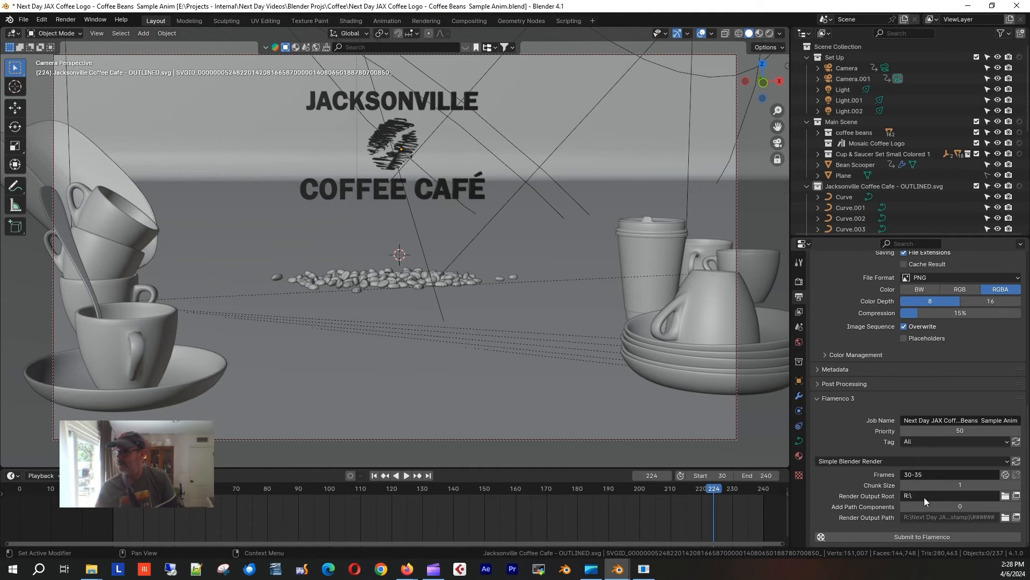
left_click(1005, 496)
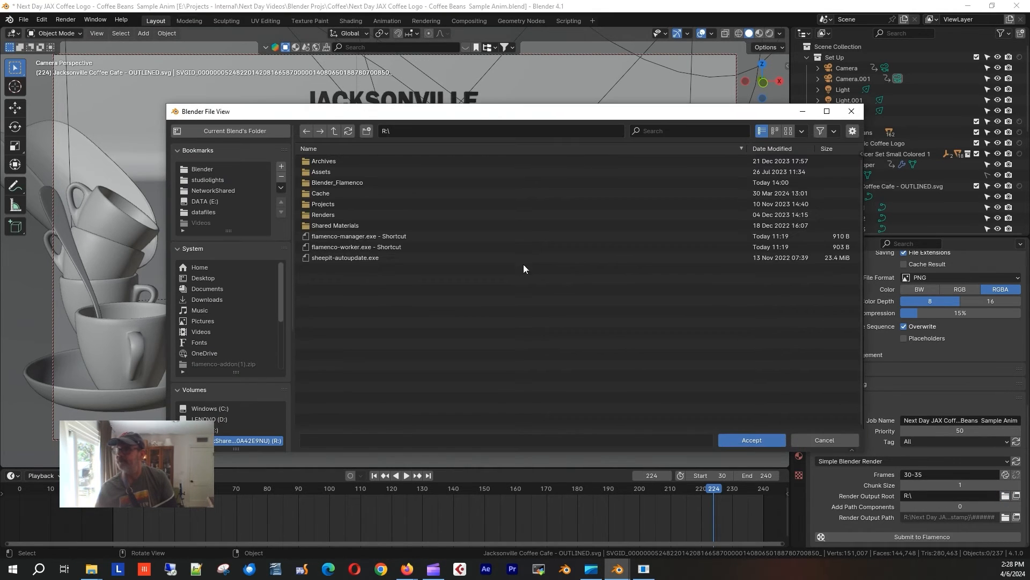
left_click(320, 203)
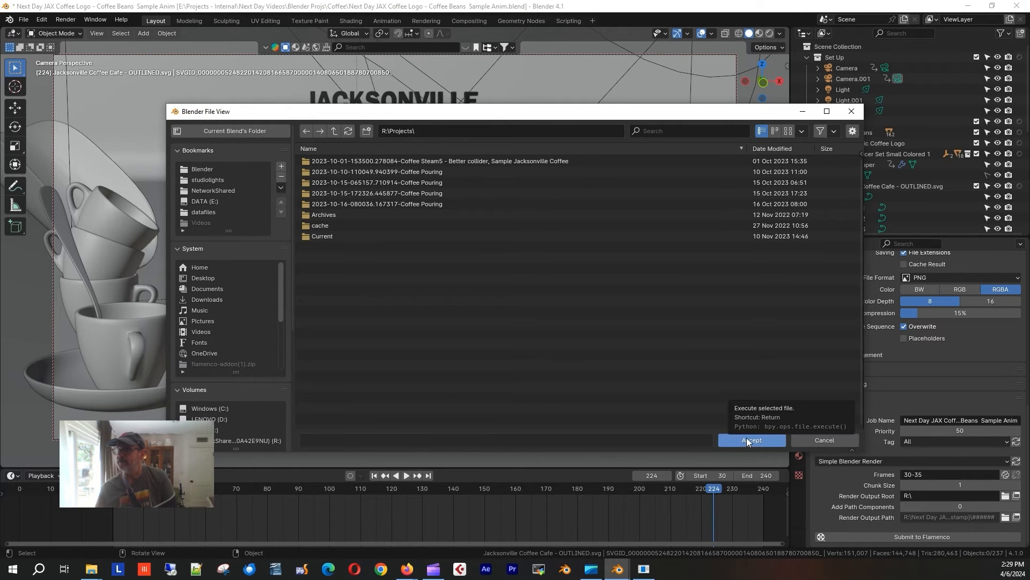
double_click(309, 236)
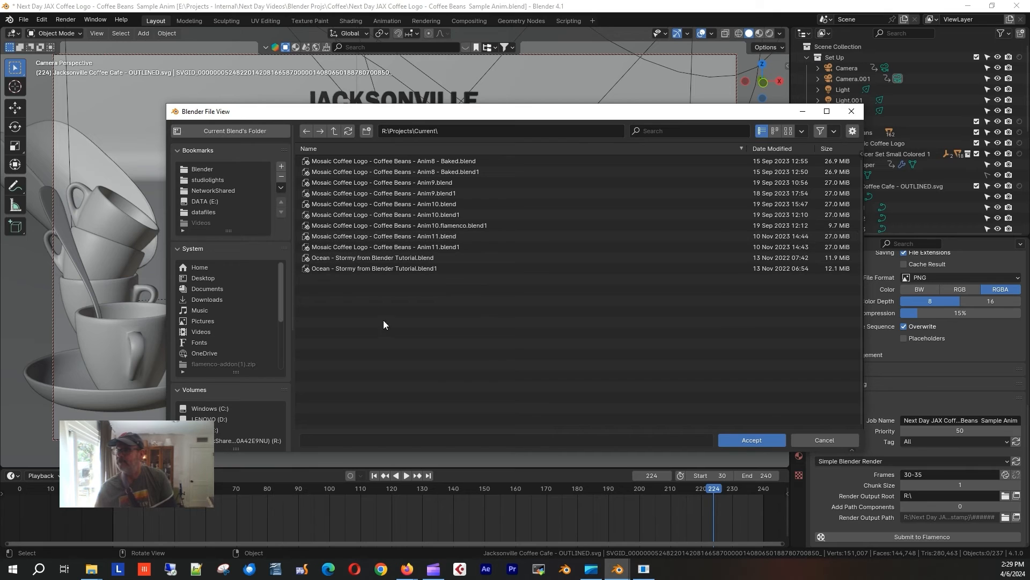
Point the output root to Renders > Coffee Animations > Jacksonville Coffee Anims > Beans > sample anim folder.
left_click(332, 131)
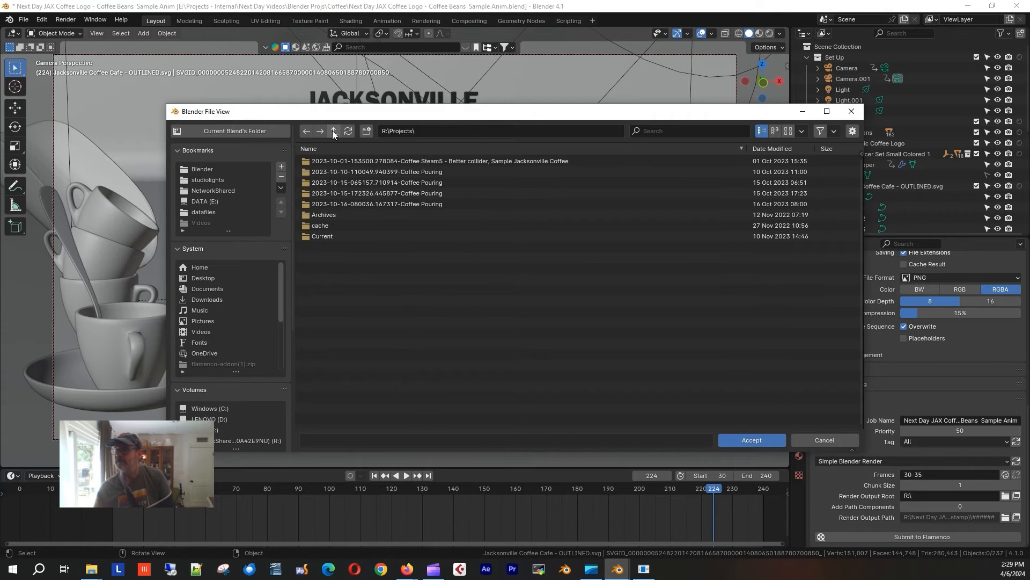
left_click(333, 131)
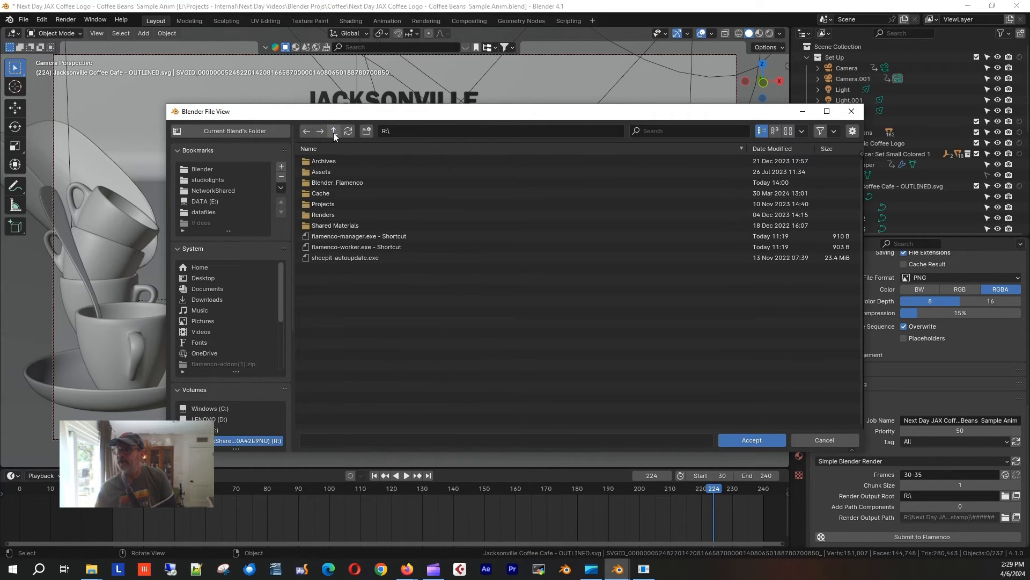
double_click(317, 212)
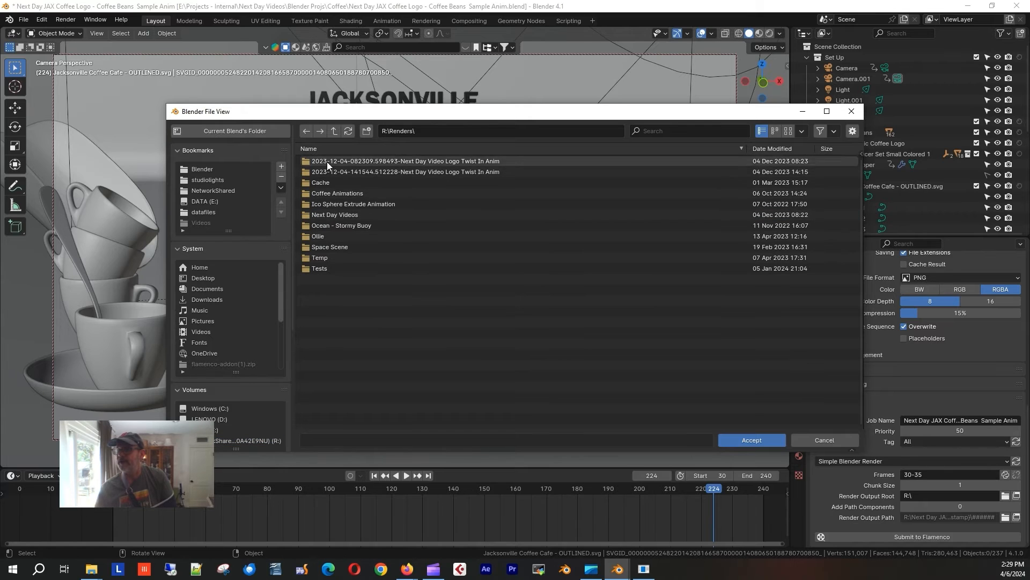
double_click(333, 192)
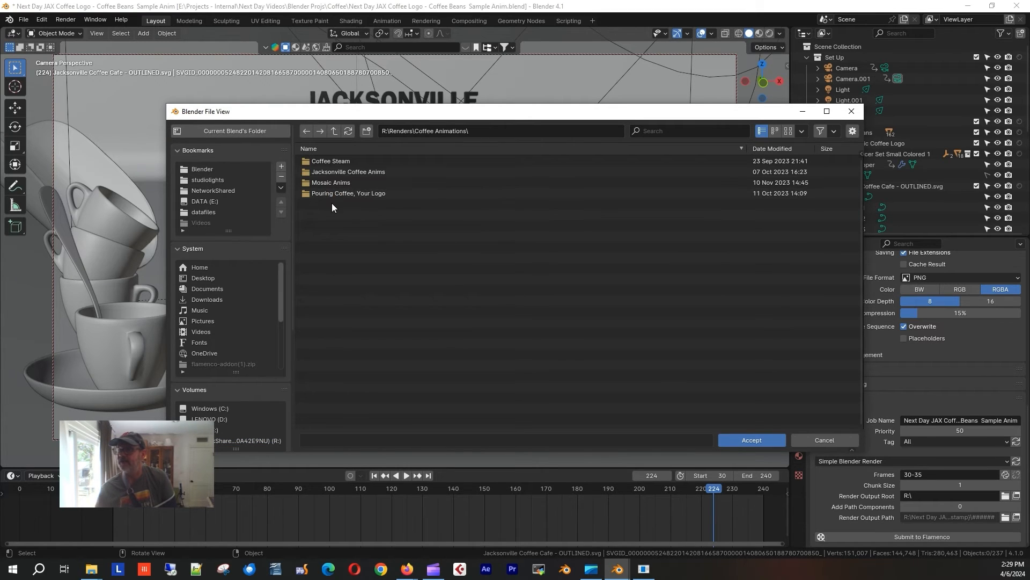
left_click(331, 172)
double_click(330, 170)
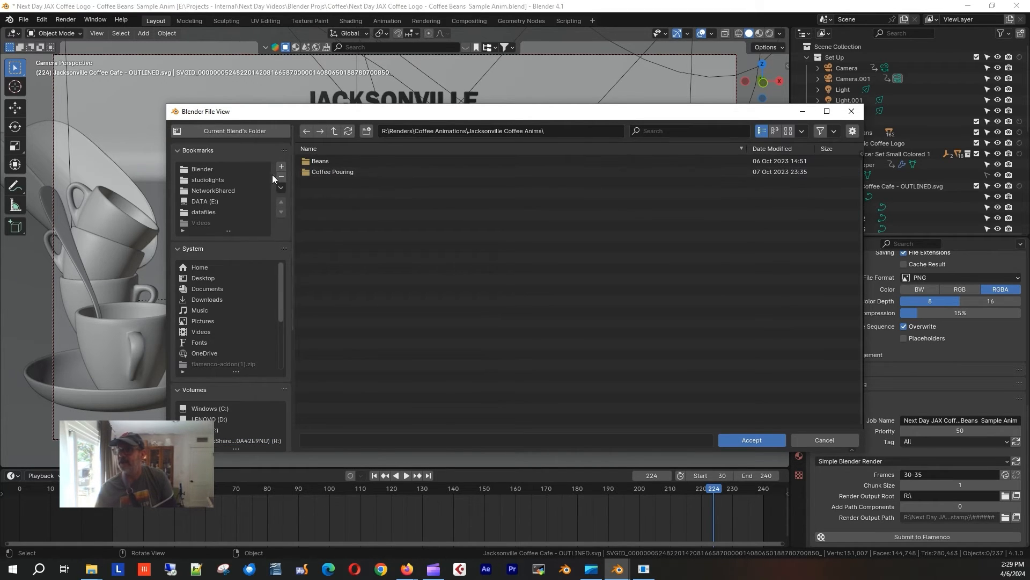
double_click(311, 159)
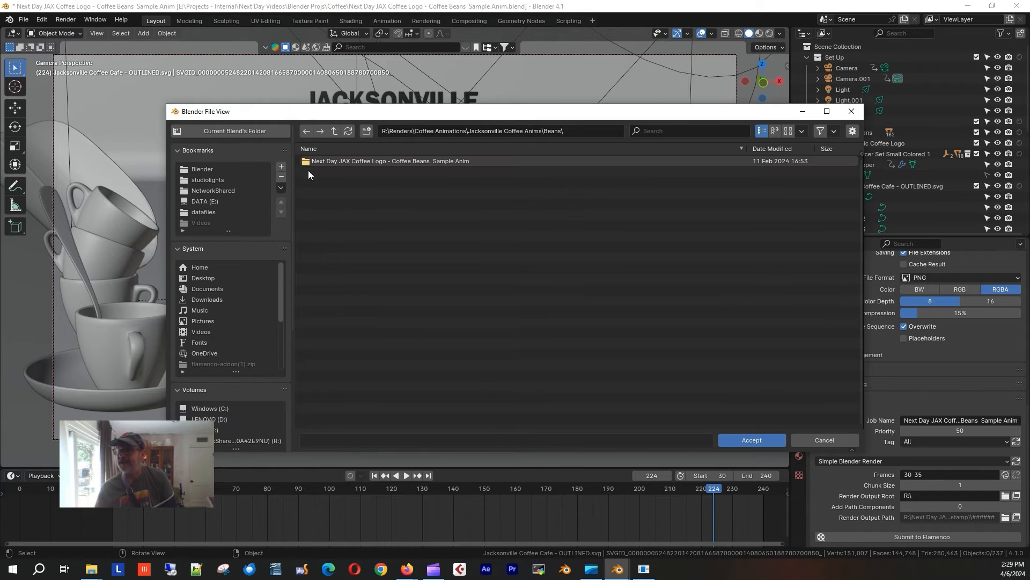
double_click(308, 159)
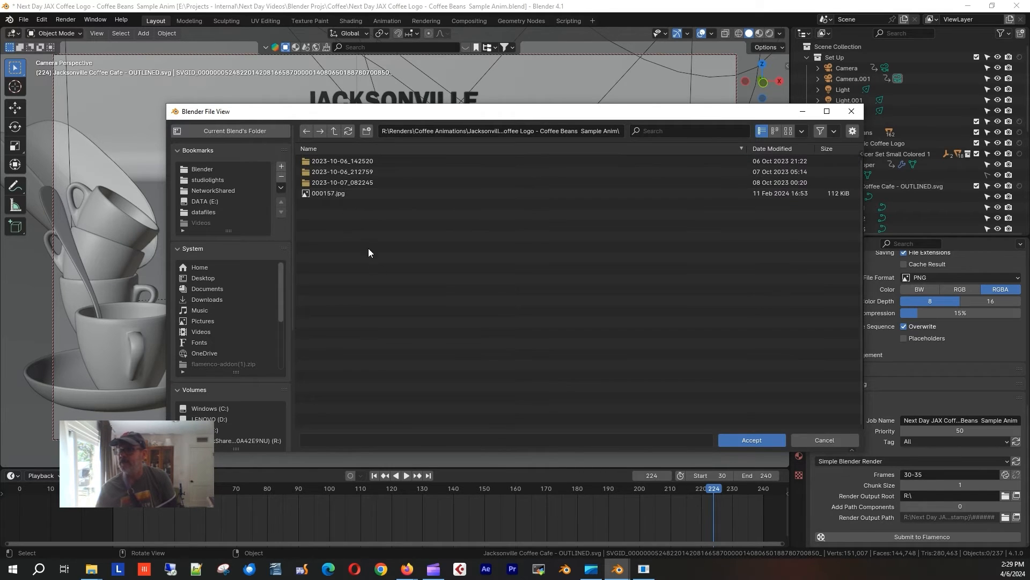
left_click(752, 441)
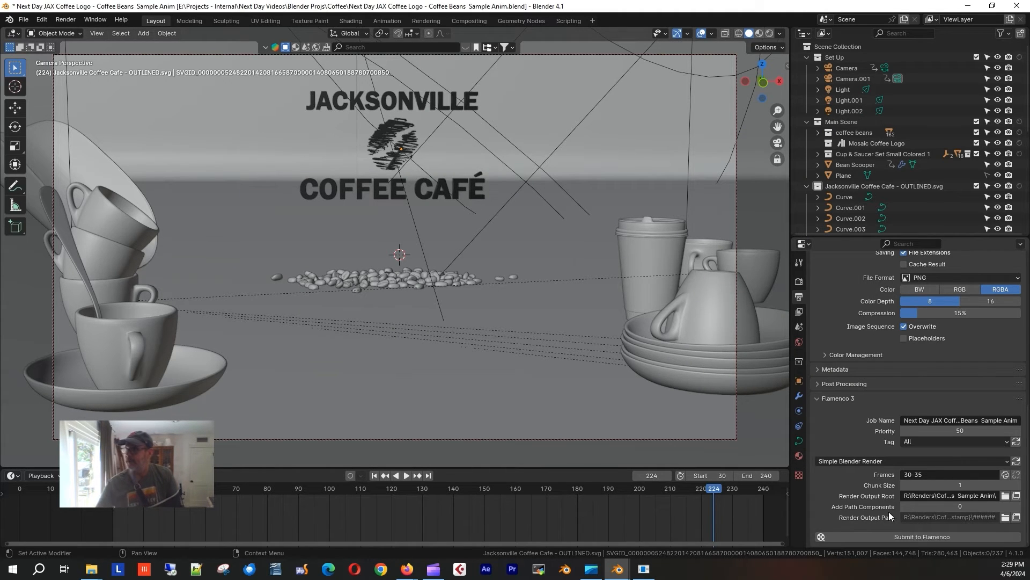
Submit the coffee-beans render job to Flamenco and switch to its Firefox web page.
left_click(902, 536)
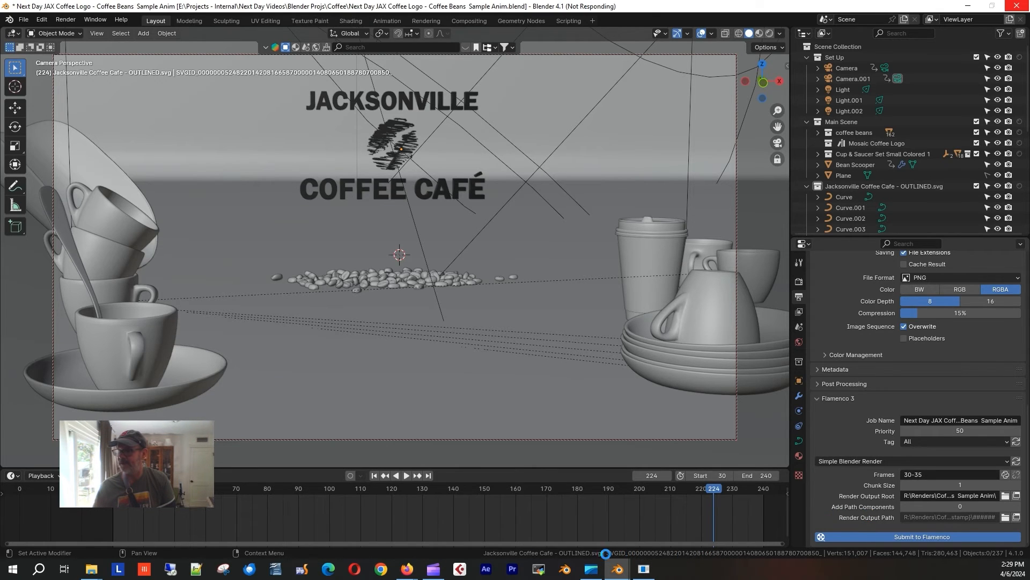
mouse_move(407, 569)
left_click(588, 529)
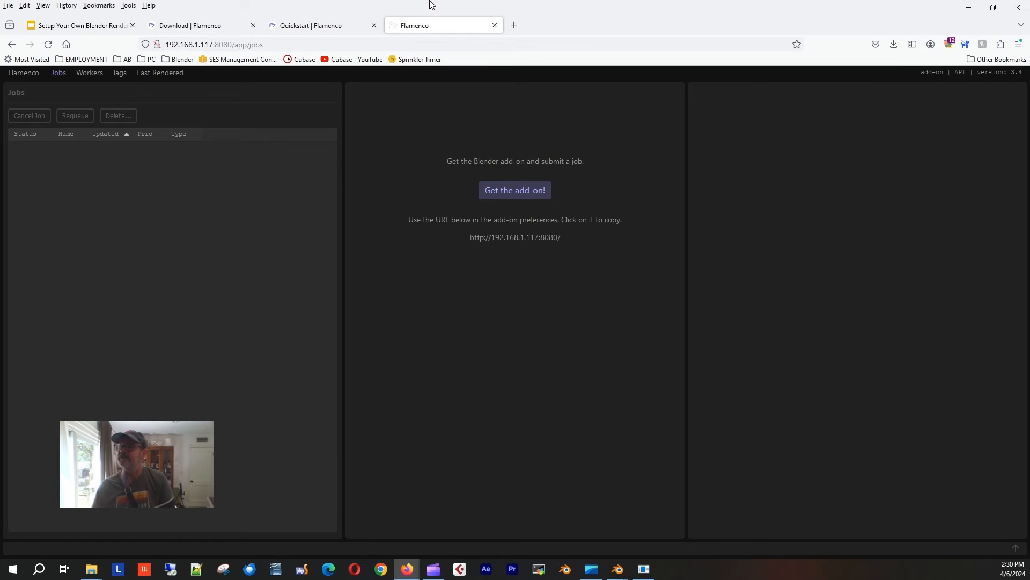
Reload Flamenco Manager and view the LAPTOP worker's details on the Workers page.
left_click(49, 45)
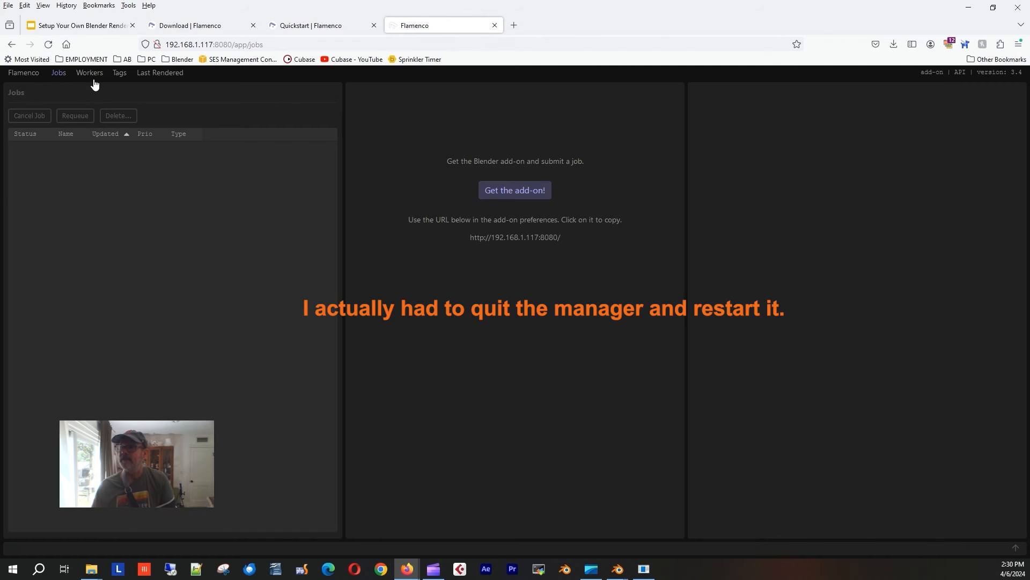
left_click(86, 76)
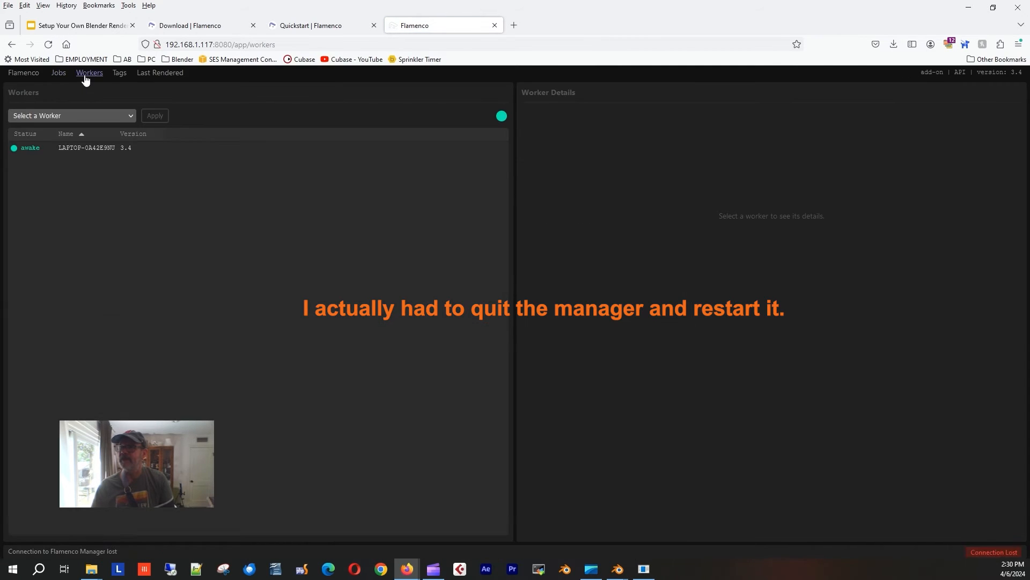
left_click(82, 153)
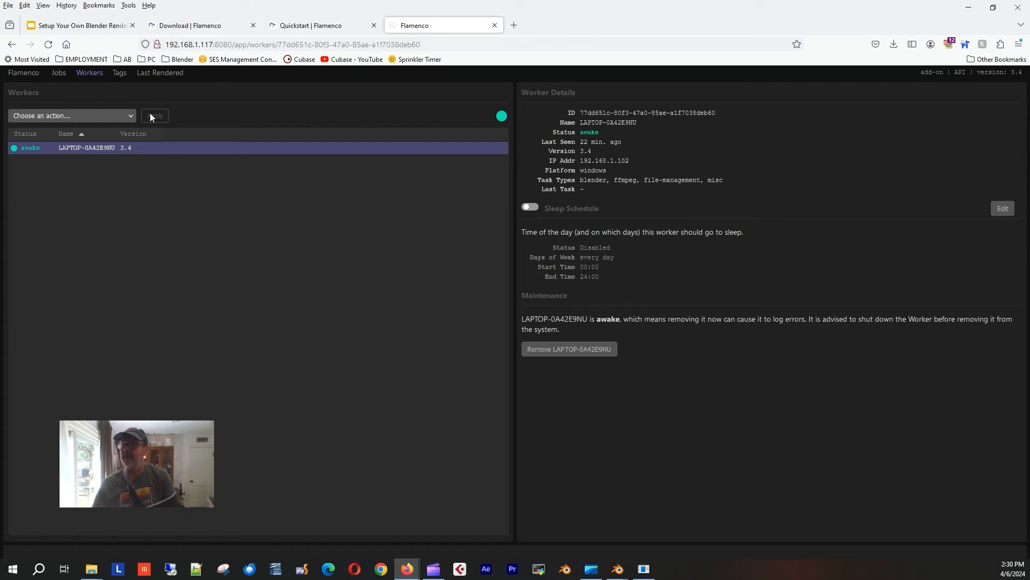
Dismiss the worker's 'Choose an action...' dropdown unused and return to the empty Jobs list.
left_click(105, 117)
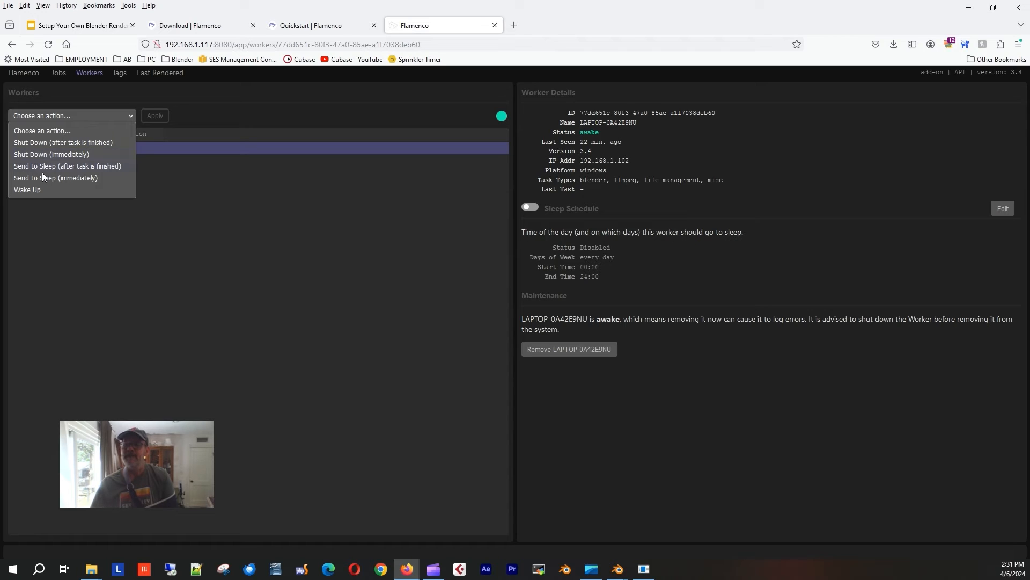
left_click(260, 102)
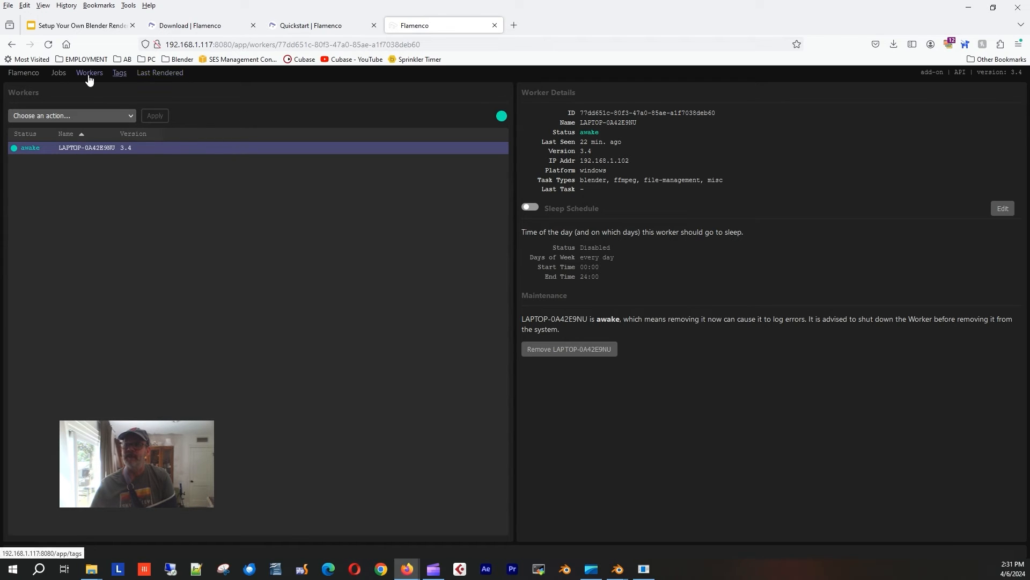
left_click(59, 73)
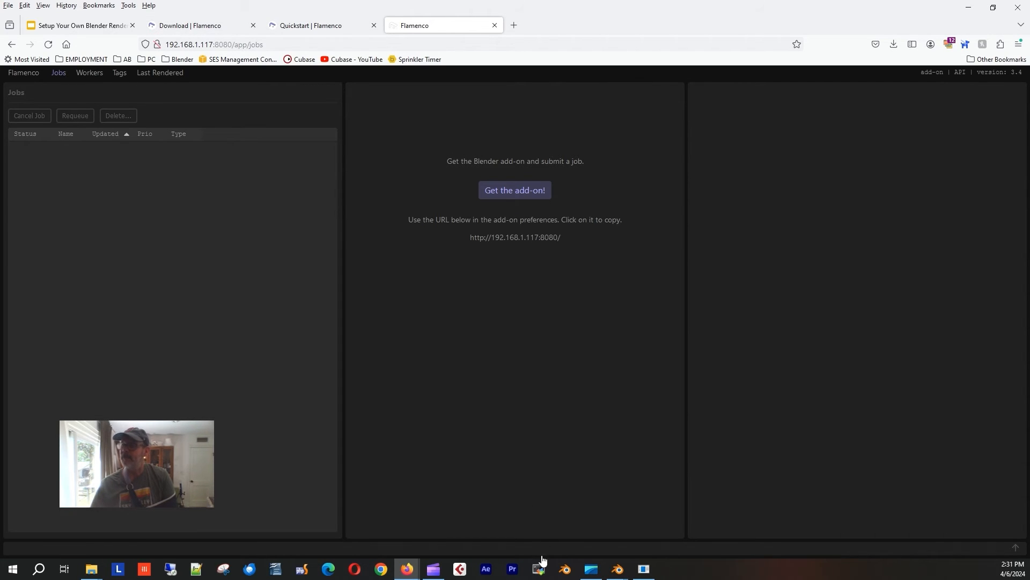
Bring the flamenco-manager console in front of Blender and move it down and left.
mouse_move(618, 569)
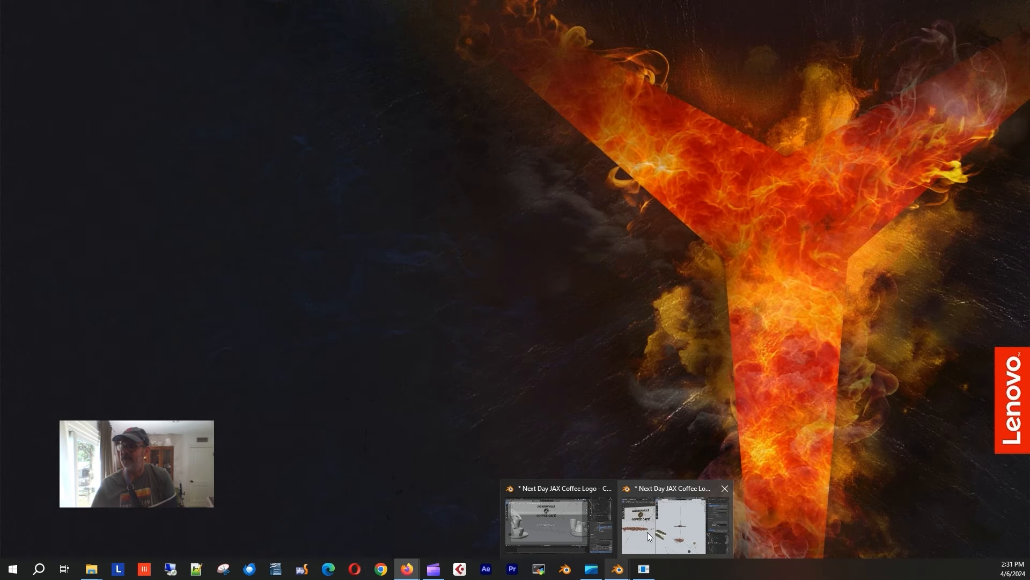
left_click(650, 534)
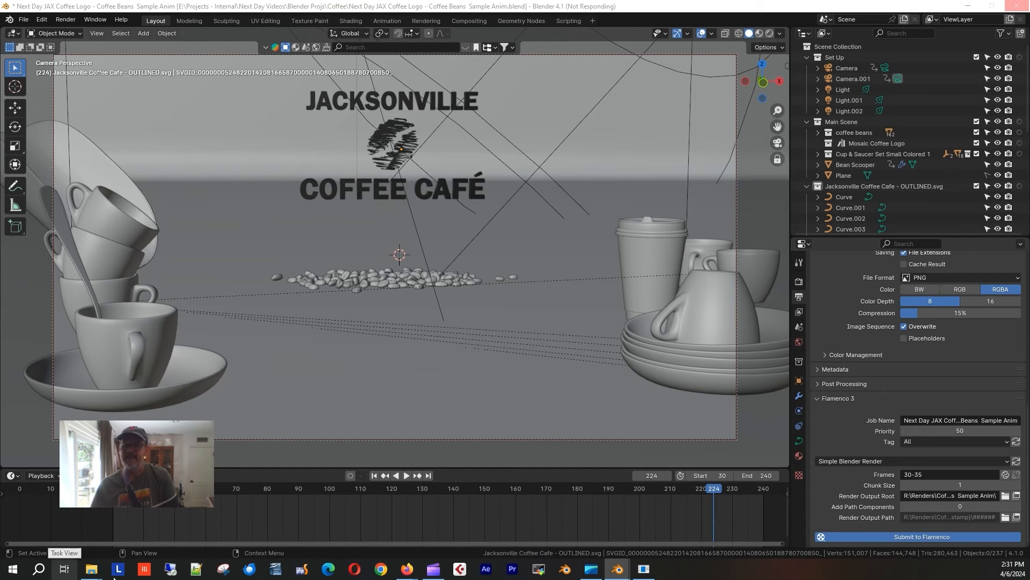
left_click(644, 569)
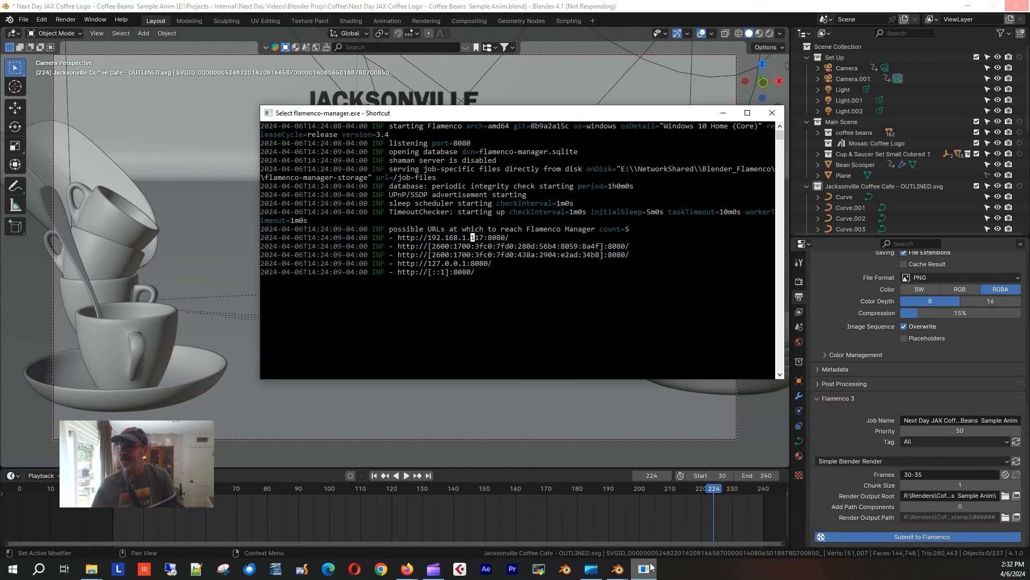
left_click(502, 281)
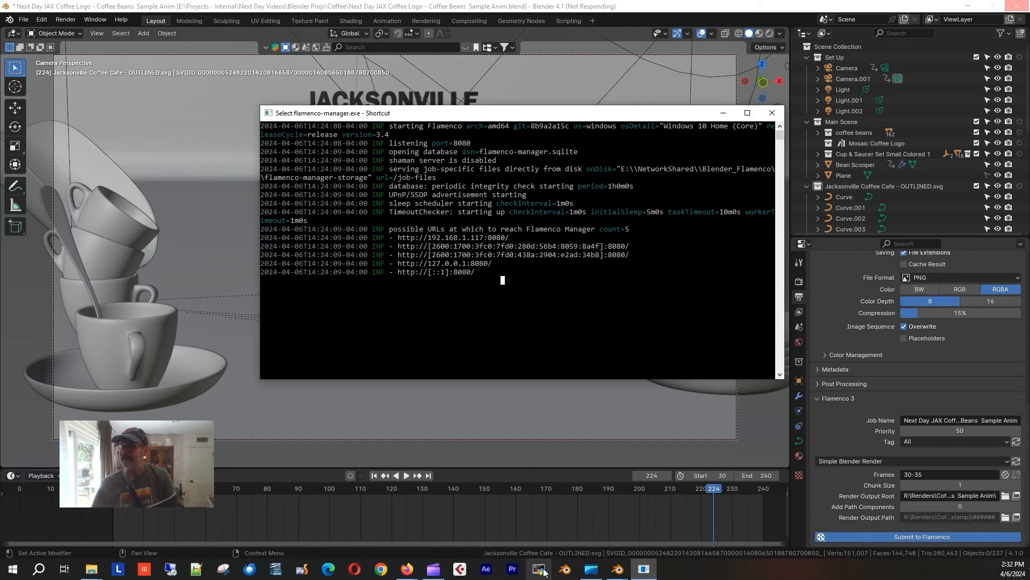
left_click_drag(385, 112, 348, 151)
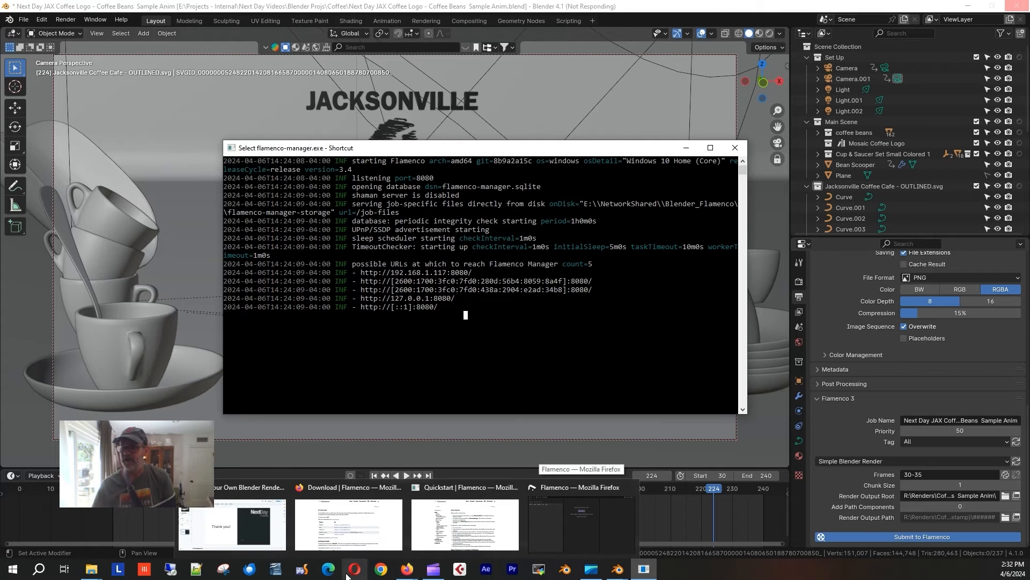
mouse_move(414, 570)
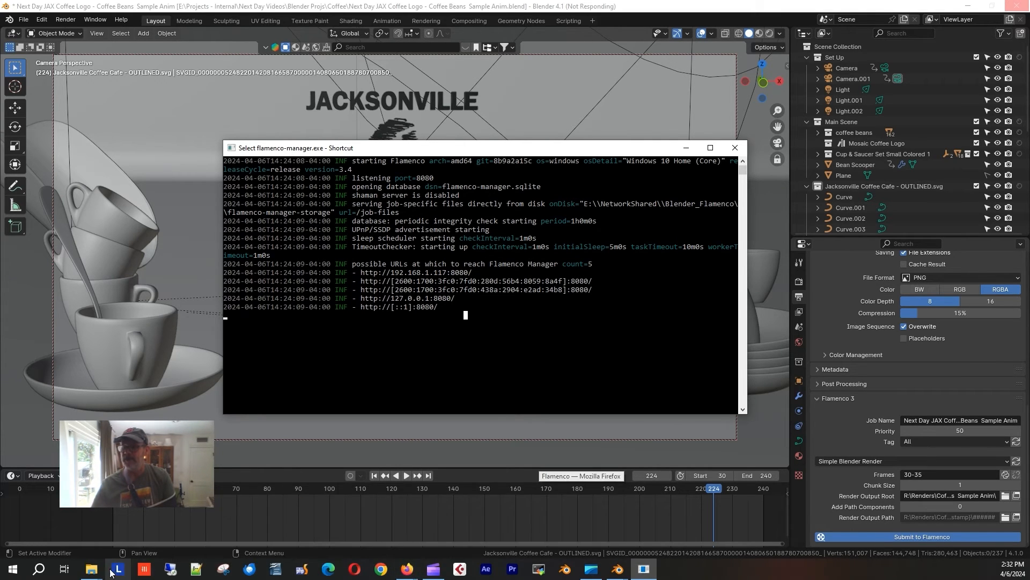
Launch flamenco-worker.exe - Shortcut from the NetworkShared R: drive and place its console over Explorer.
left_click(92, 570)
left_click(344, 417)
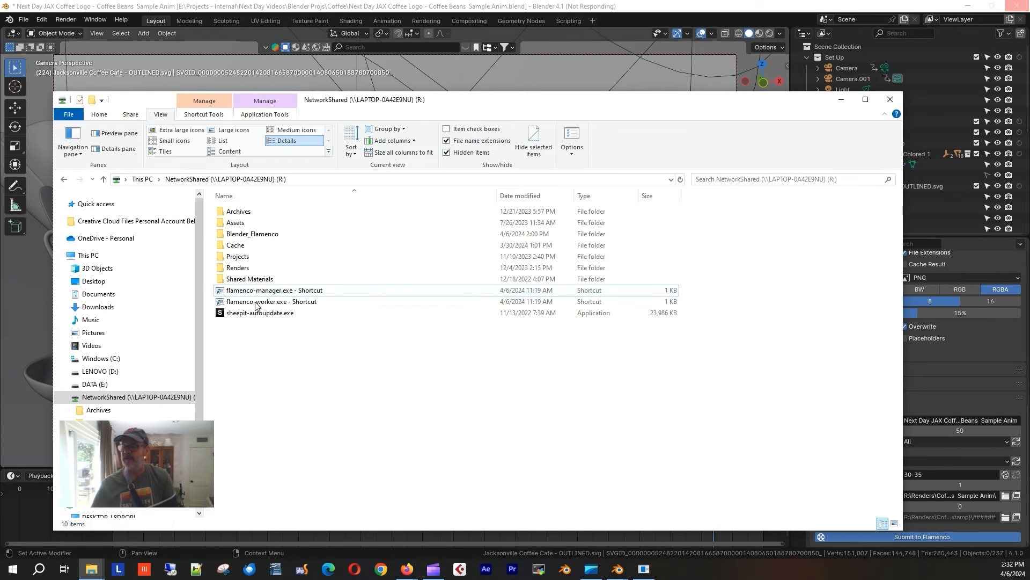
double_click(245, 302)
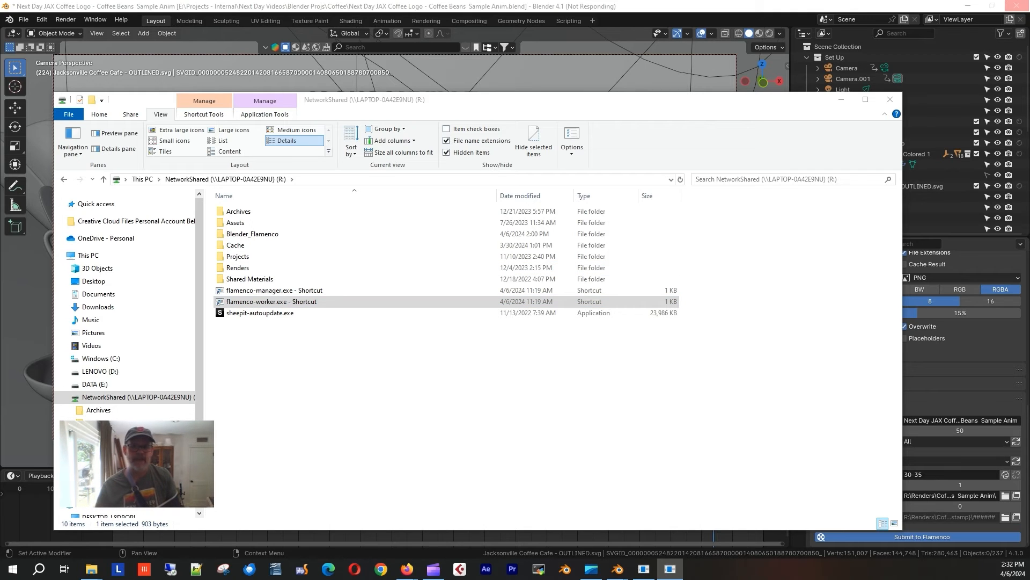
left_click_drag(0, 135, 729, 142)
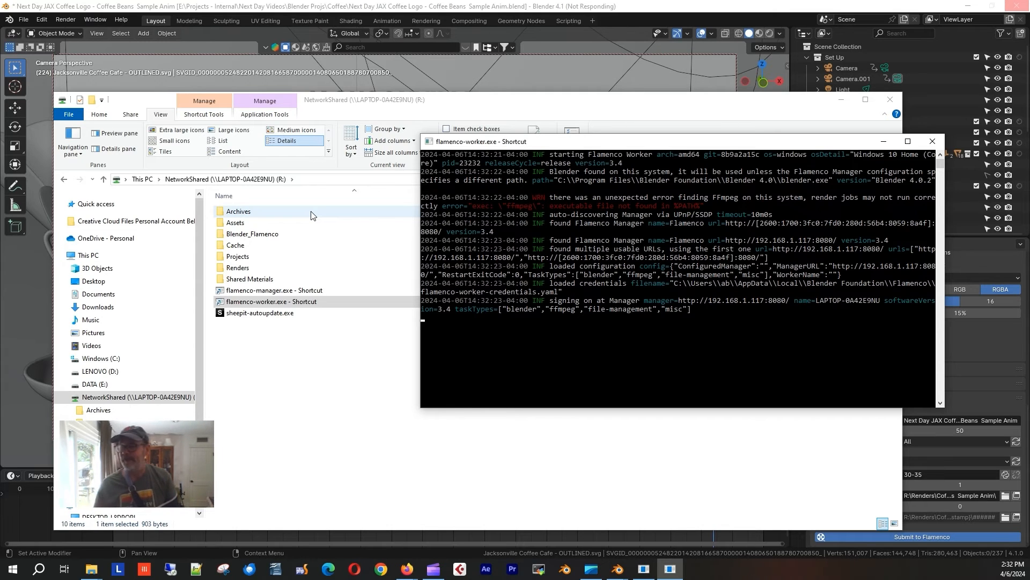
Shift the flamenco-worker console further left, then bring Blender back to the front.
left_click(698, 335)
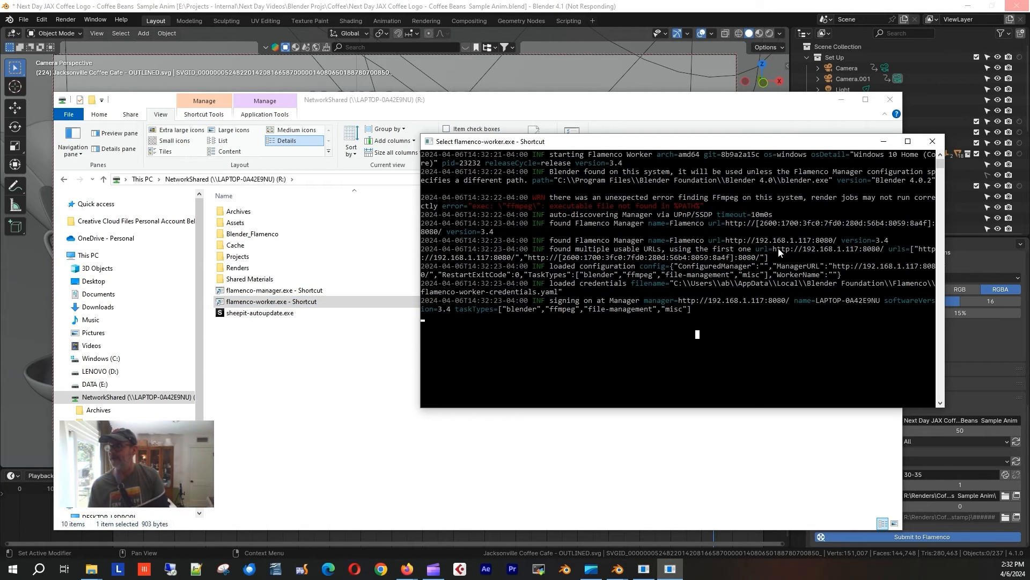
left_click(289, 422)
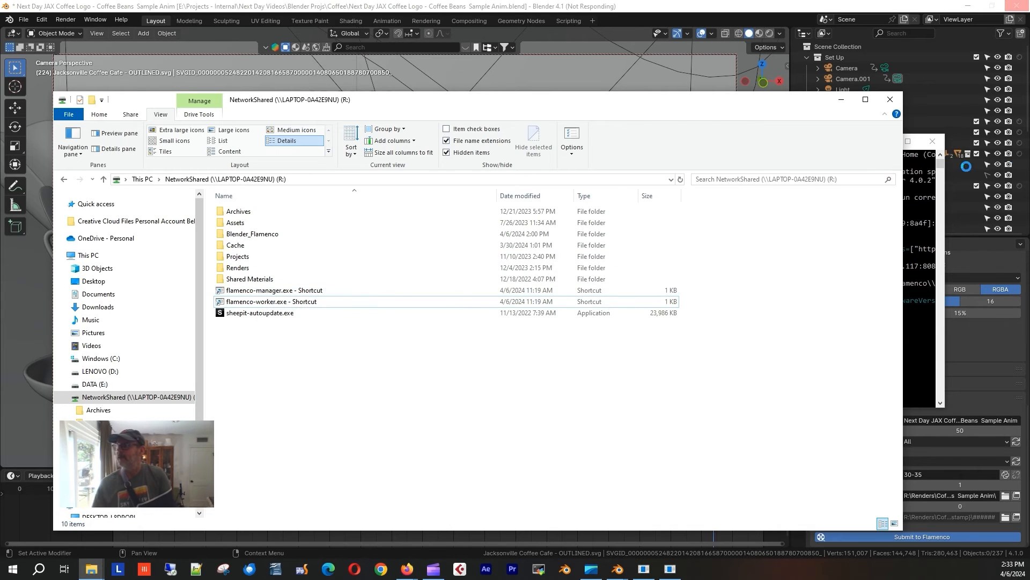
left_click(942, 167)
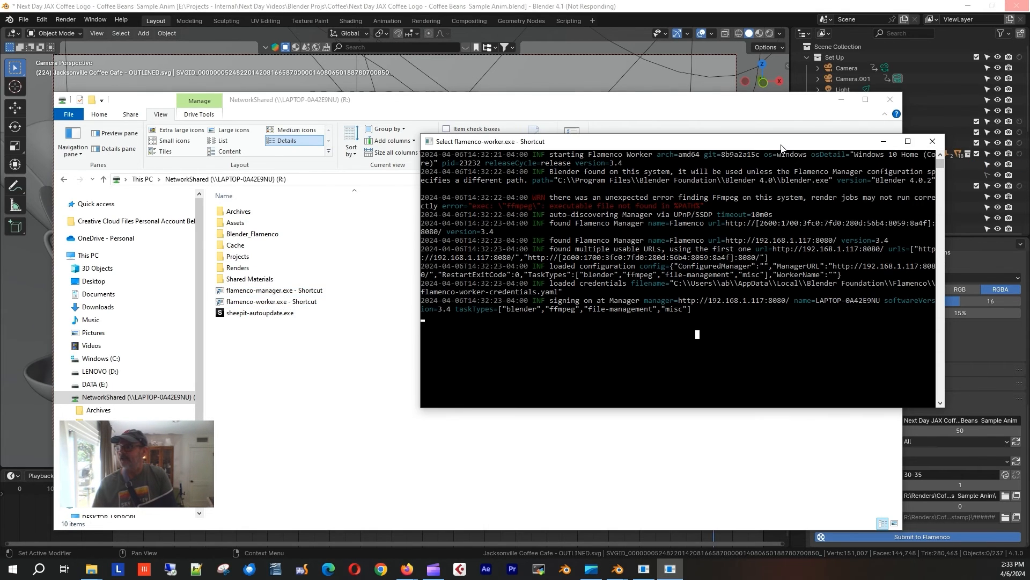
left_click_drag(781, 147, 718, 153)
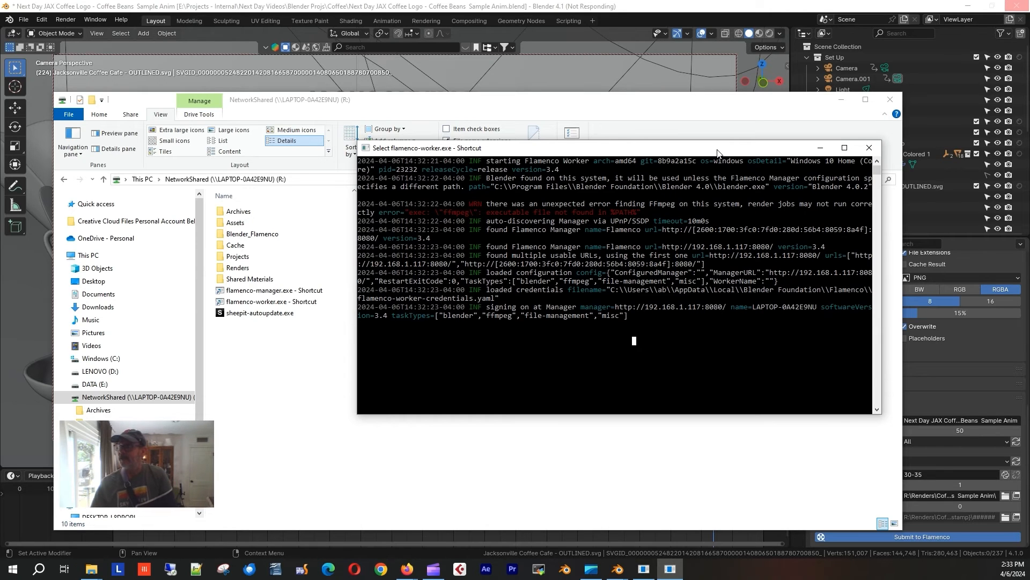
left_click(605, 13)
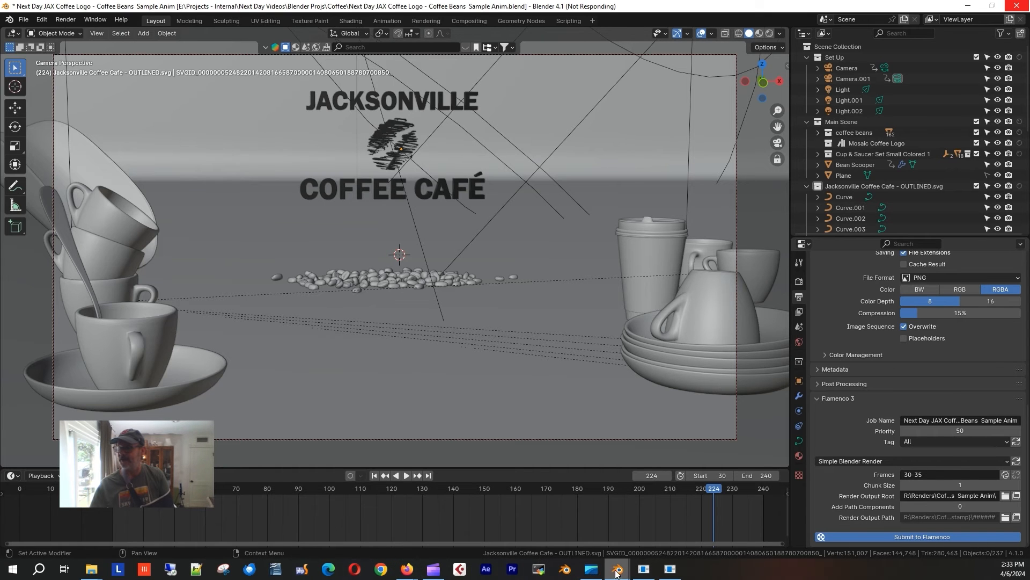
Check the laptop worker's status on Flamenco's Workers page, then return to Blender.
mouse_move(417, 573)
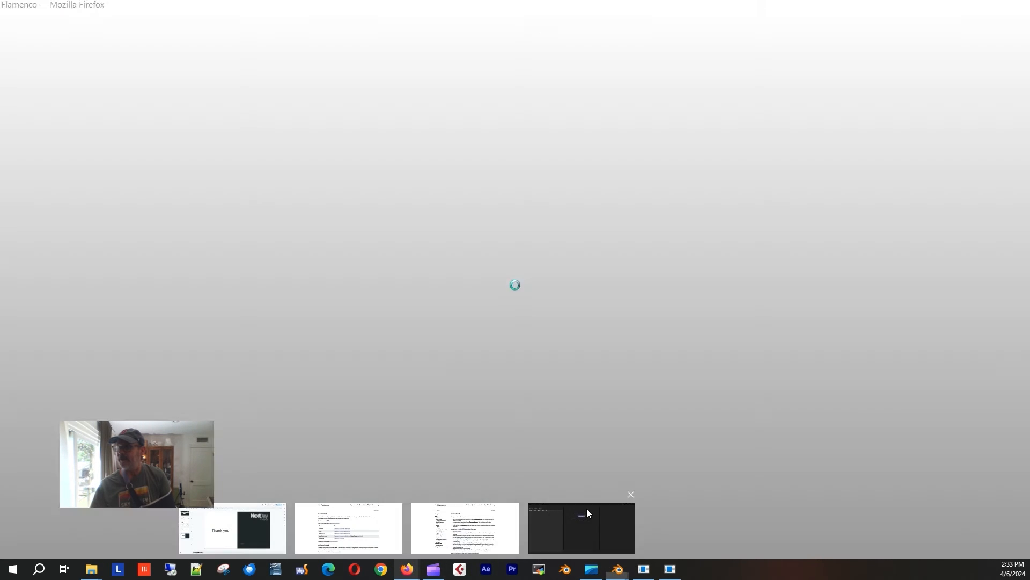
left_click(587, 507)
left_click(87, 73)
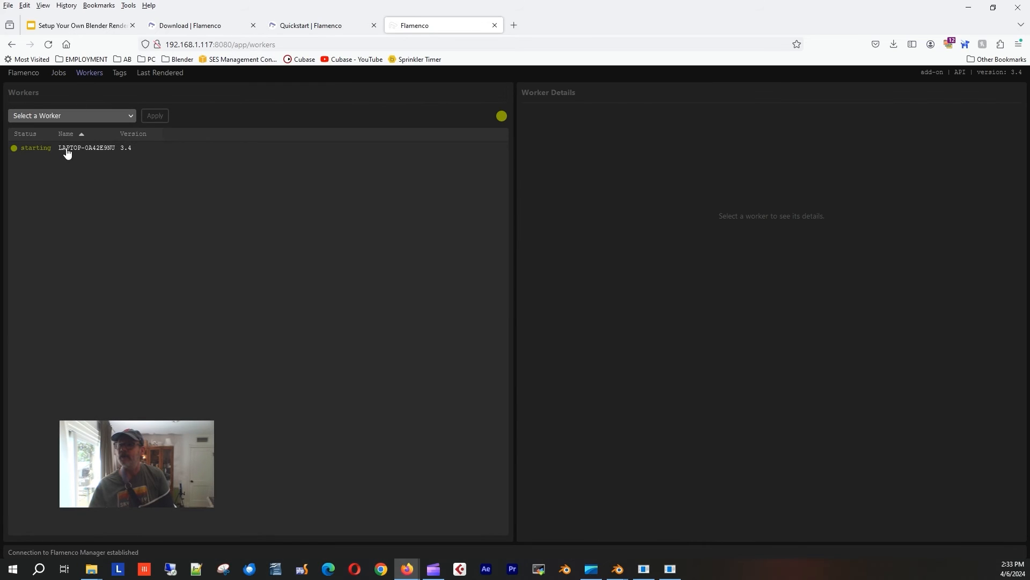
left_click(74, 153)
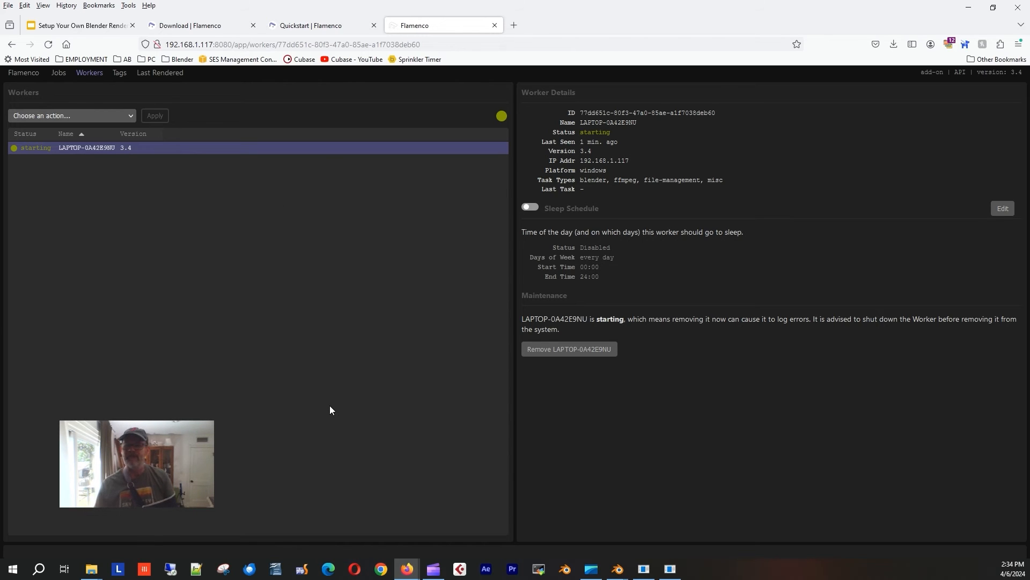
mouse_move(617, 569)
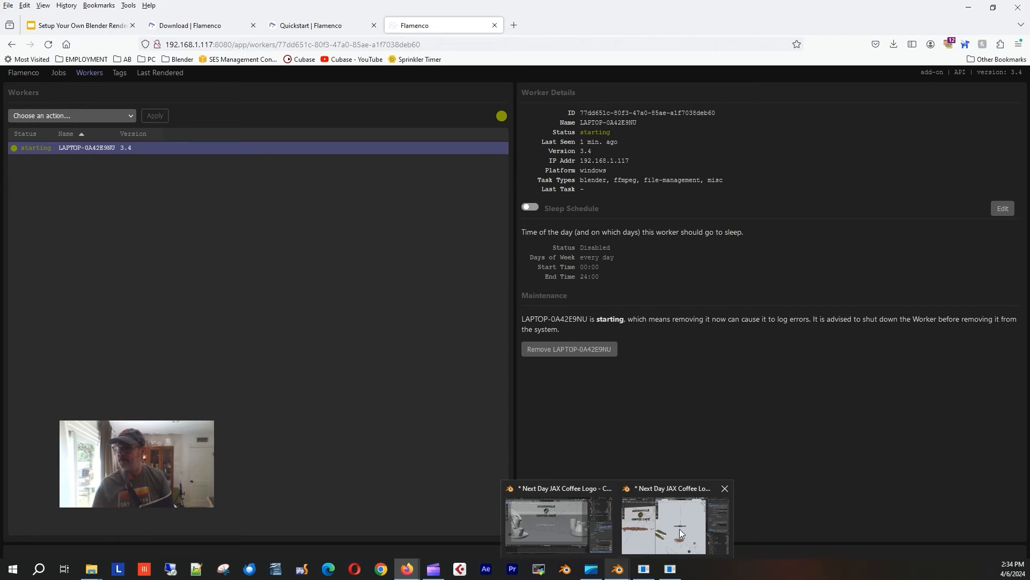
left_click(683, 531)
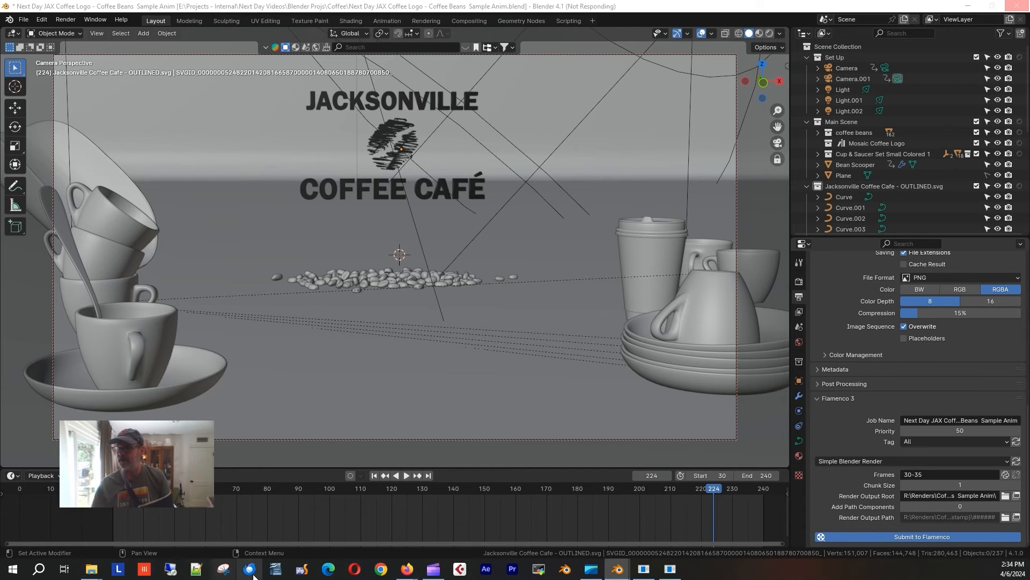
Search Windows for 'rdp' and launch Remote Desktop Connection.
left_click(13, 570)
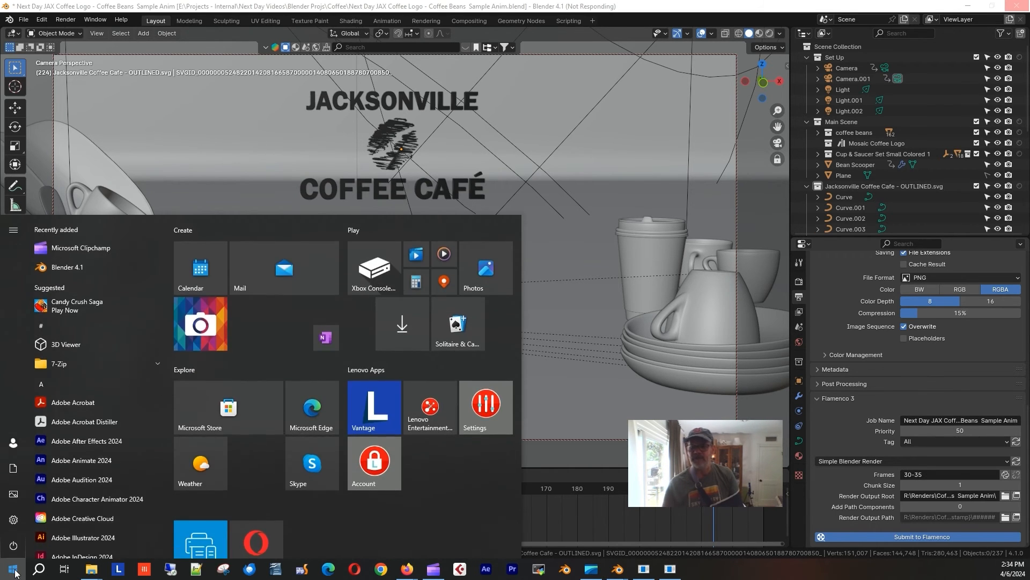
left_click(41, 569)
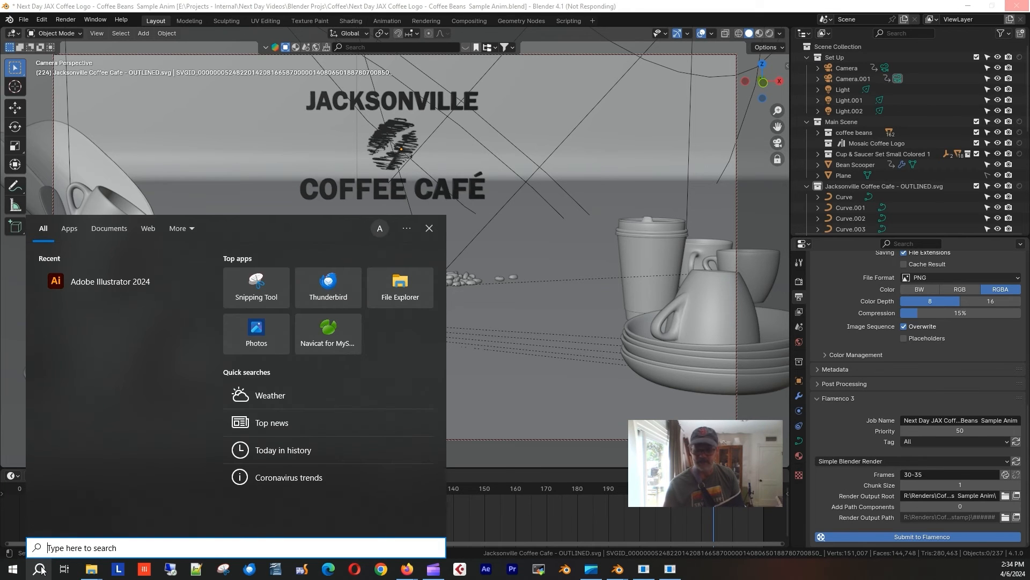
type("rd")
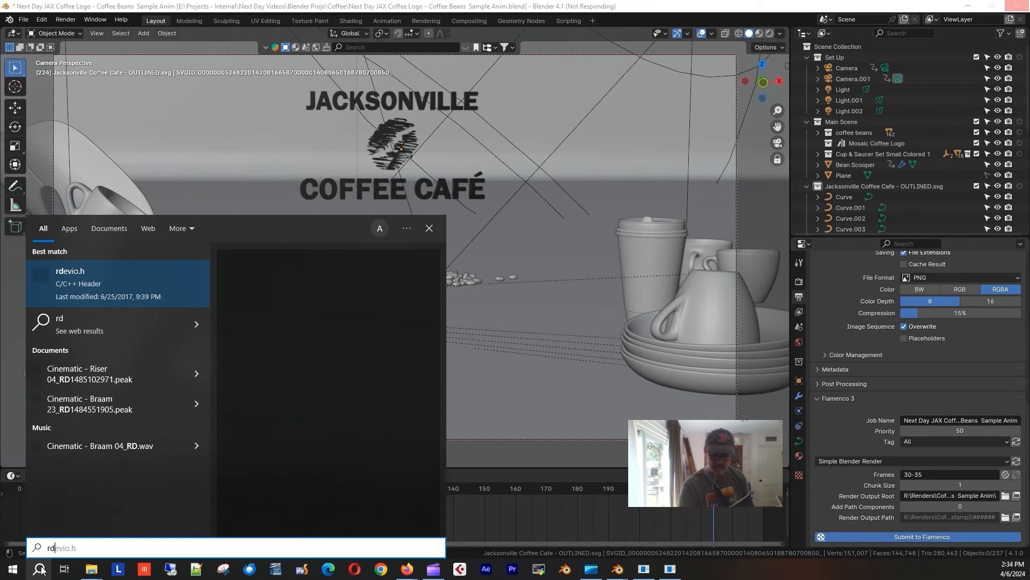
type("p")
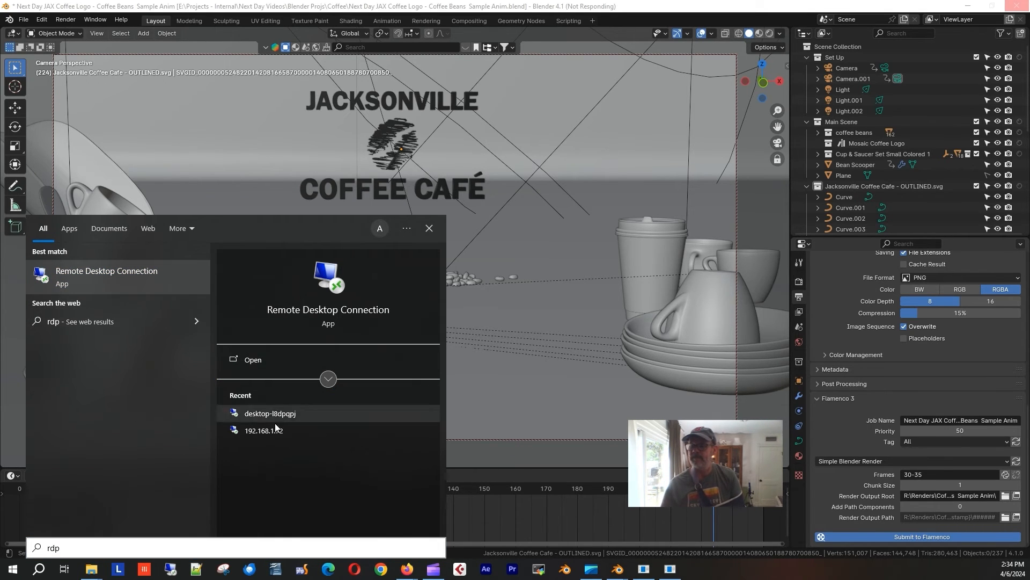
left_click(247, 361)
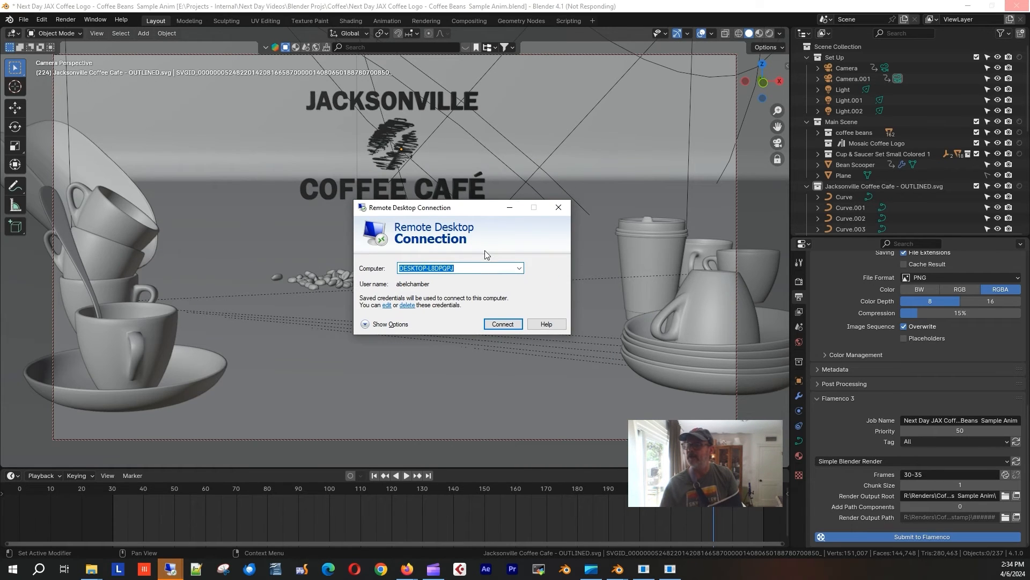
Connect to DESKTOP-L8DPQPJ, accepting its certificate and disabling future certificate prompts.
left_click(519, 269)
left_click(520, 268)
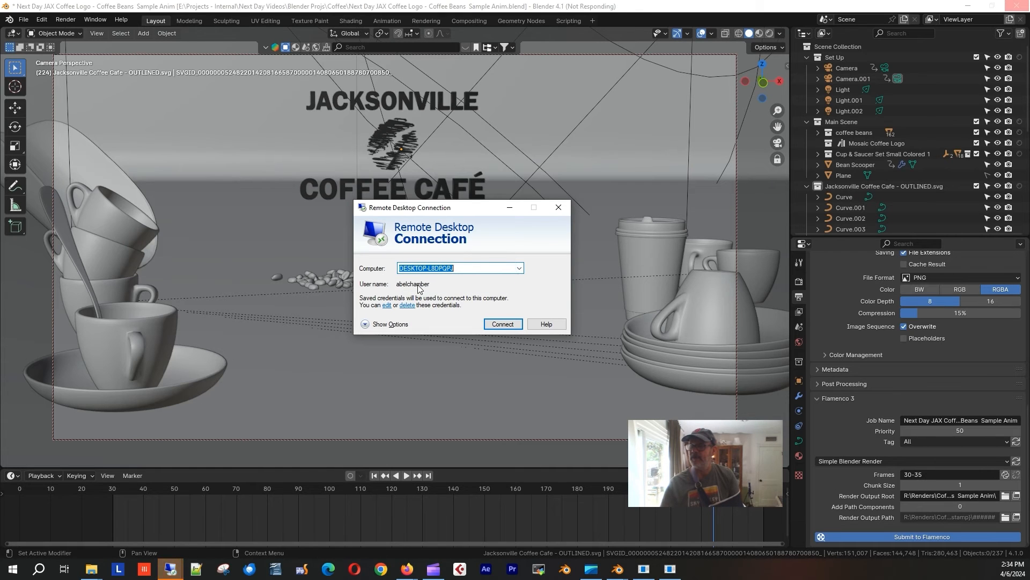
left_click(509, 325)
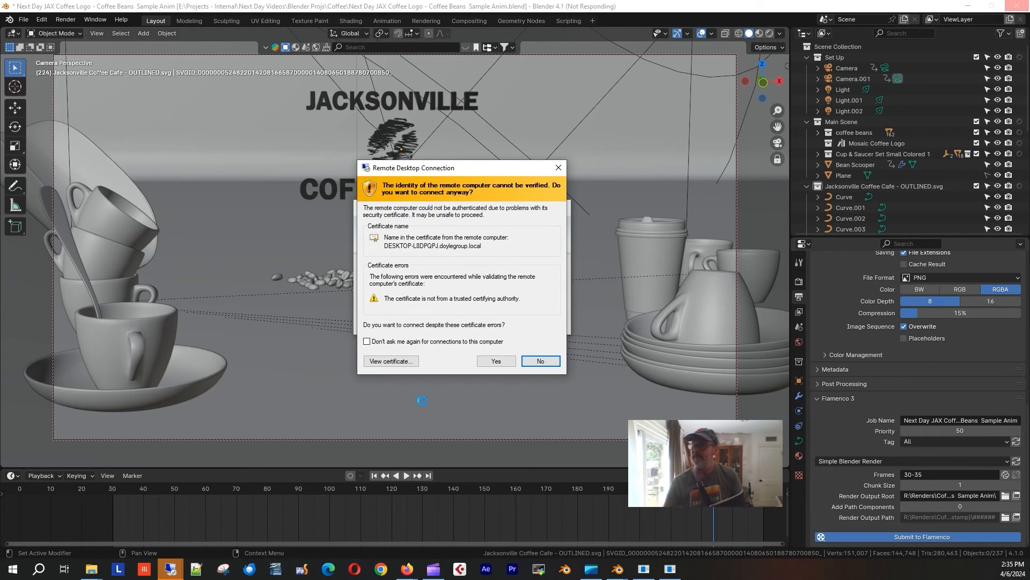
left_click(417, 341)
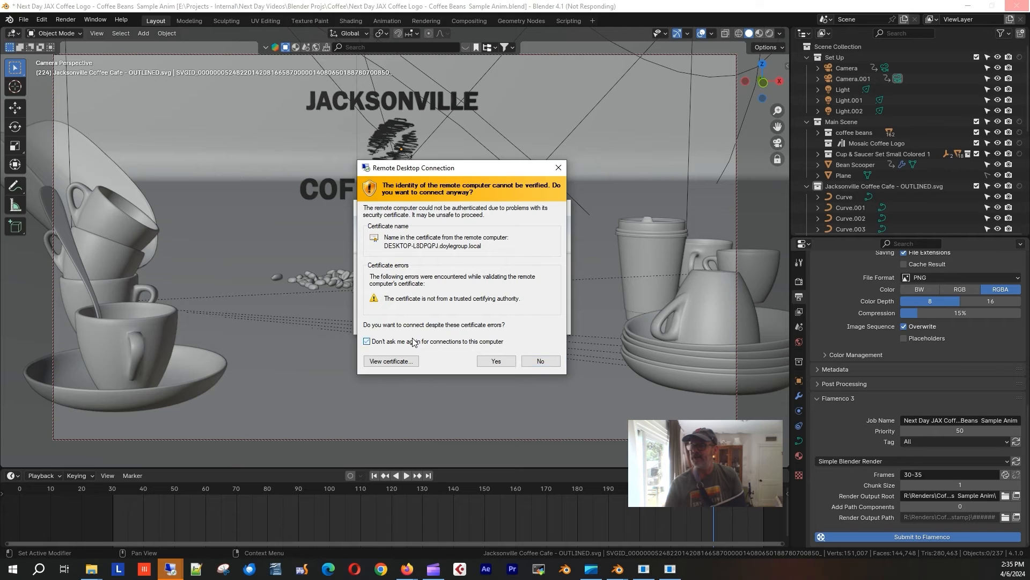
left_click(496, 361)
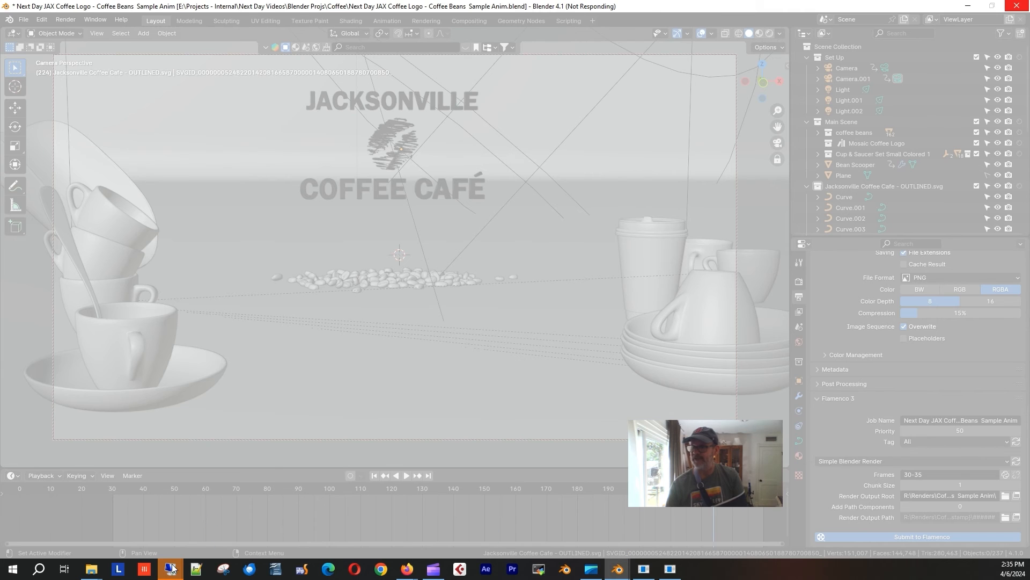
Approve the UAC prompt and complete the Blender 4.1 installation on the remote desktop.
mouse_move(173, 568)
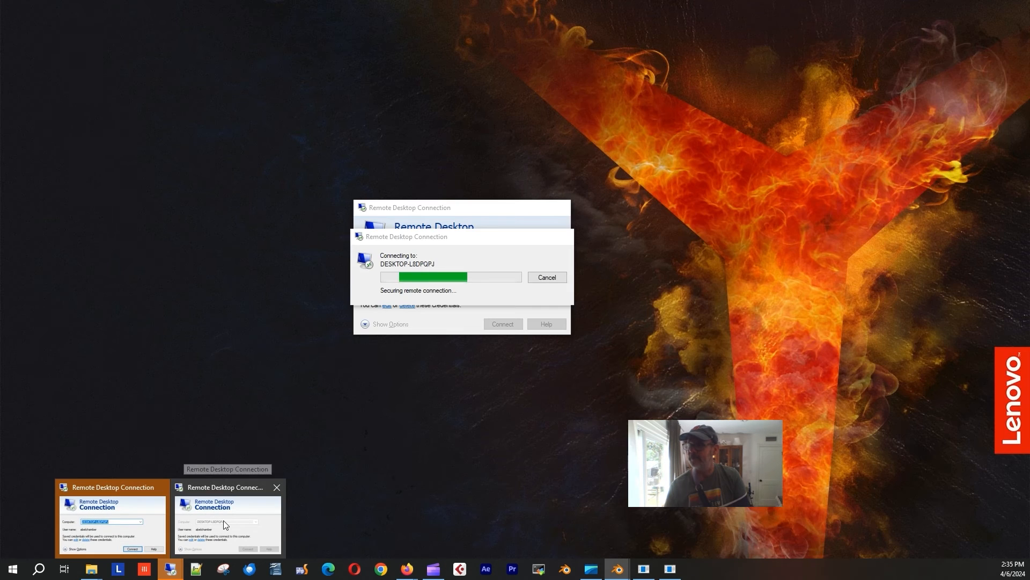
left_click(224, 520)
left_click_drag(452, 245, 520, 260)
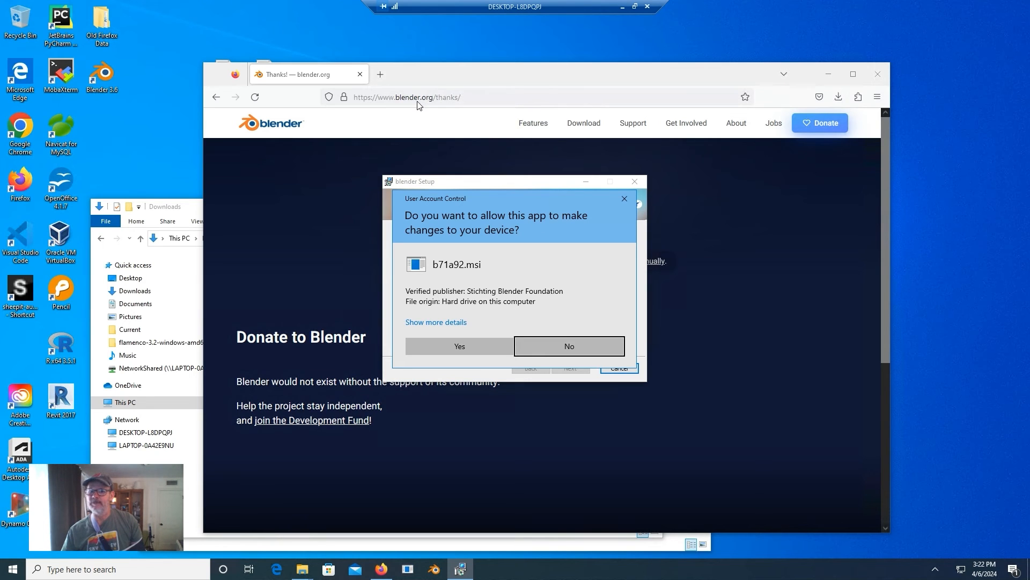
left_click(486, 349)
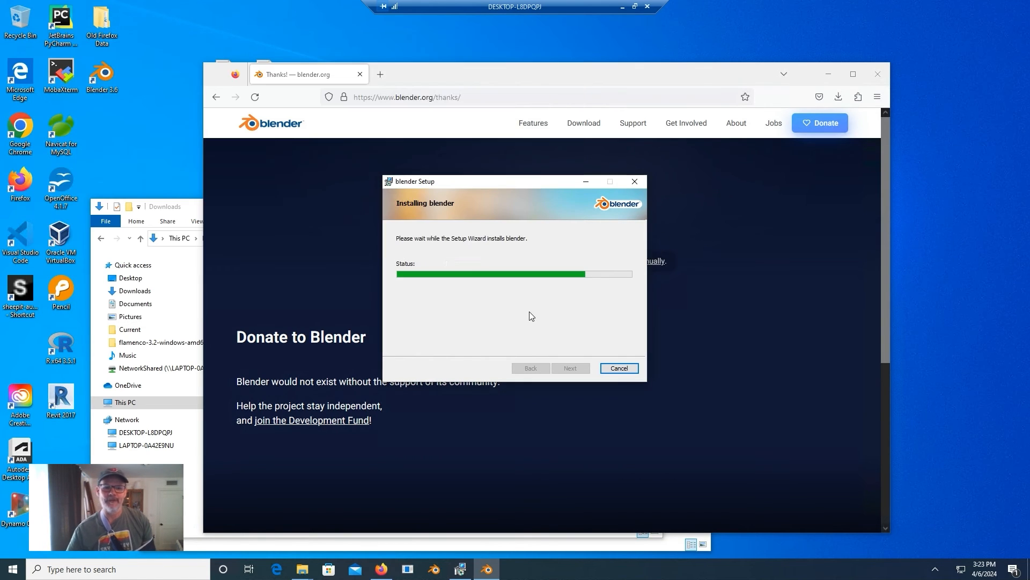
left_click(570, 369)
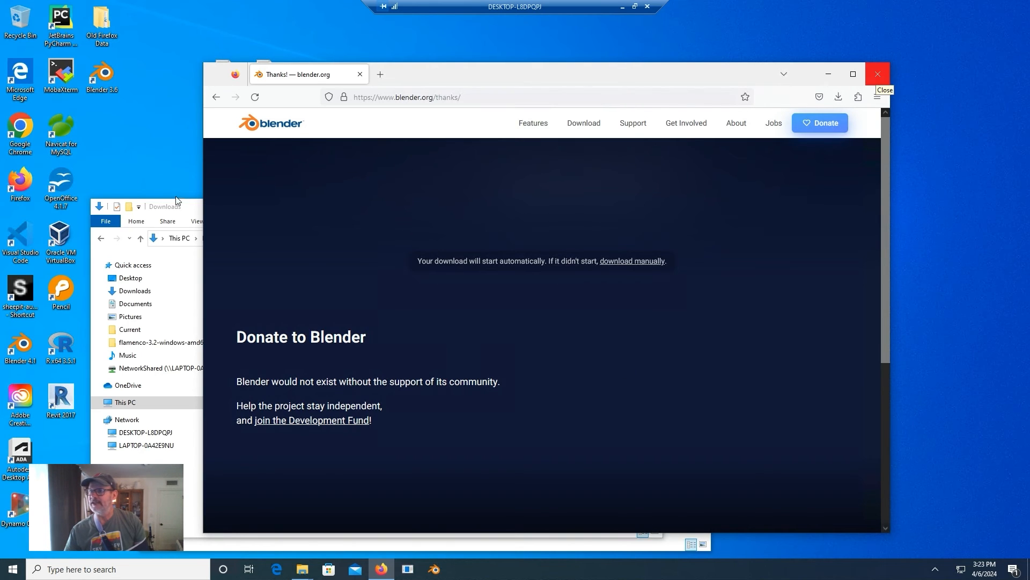
Close Firefox and arrange the Downloads and NetworkShared (R:) windows on the remote desktop.
left_click(190, 209)
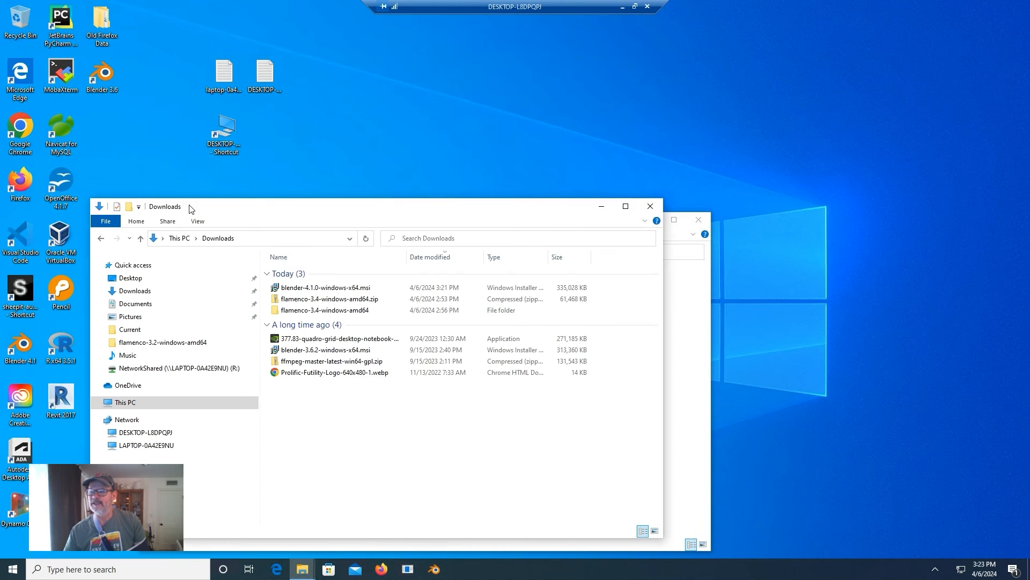
left_click_drag(350, 180, 525, 135)
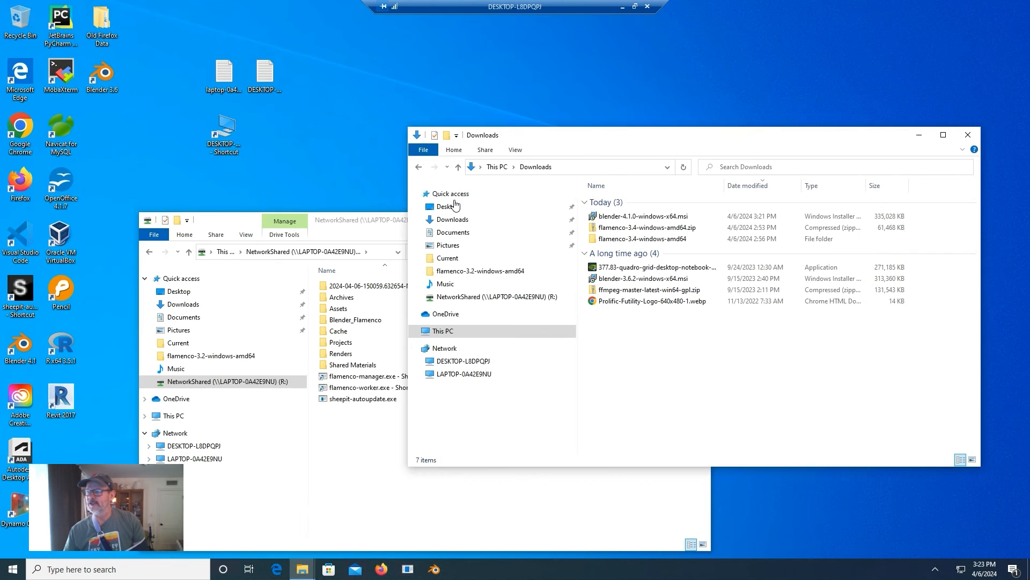
left_click(266, 215)
left_click_drag(225, 221, 274, 191)
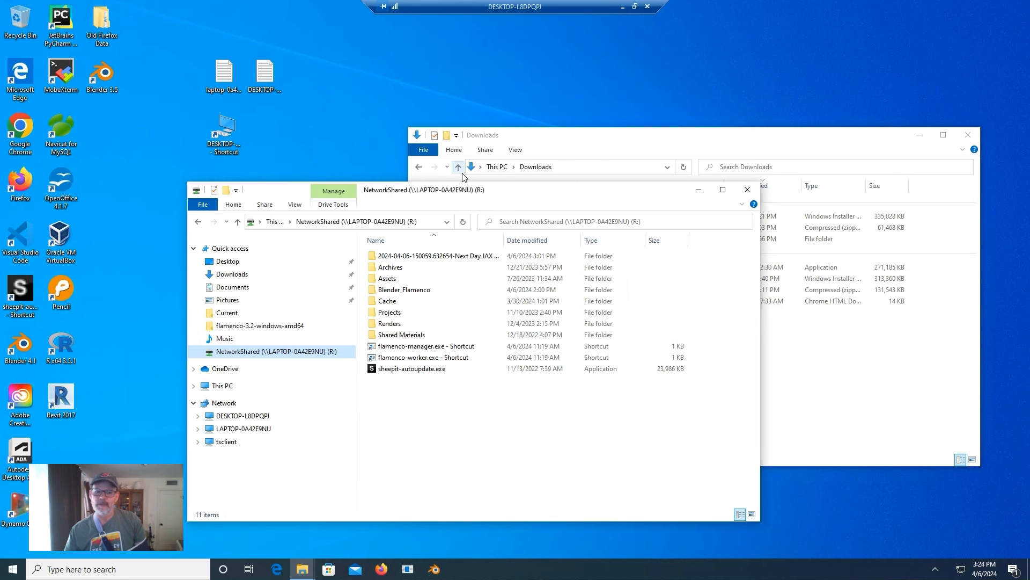
Start flamenco-worker.exe - Shortcut from the R: drive, then minimize the remote session.
left_click(635, 7)
left_click_drag(500, 14, 402, 42)
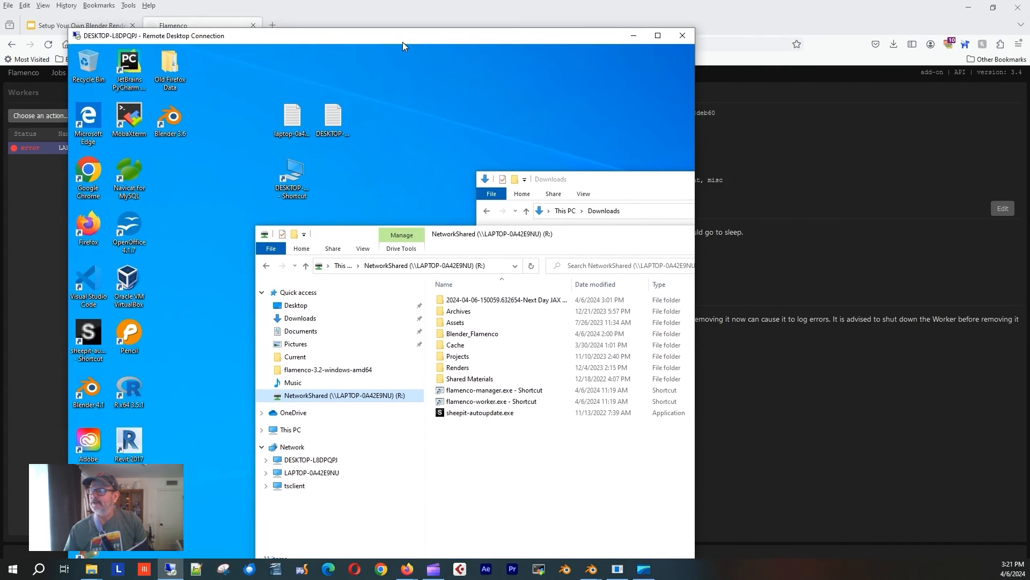
double_click(591, 37)
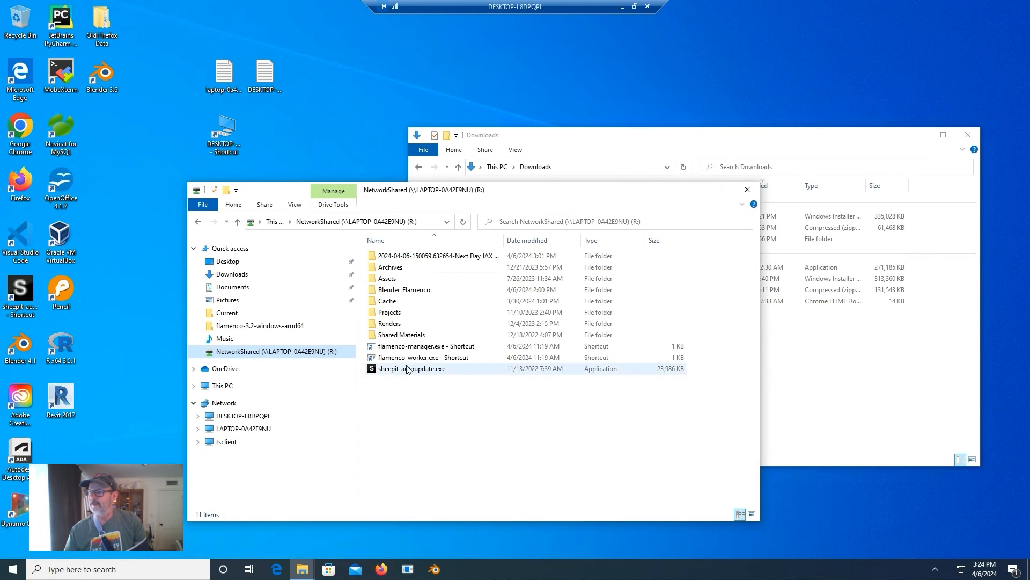
double_click(374, 359)
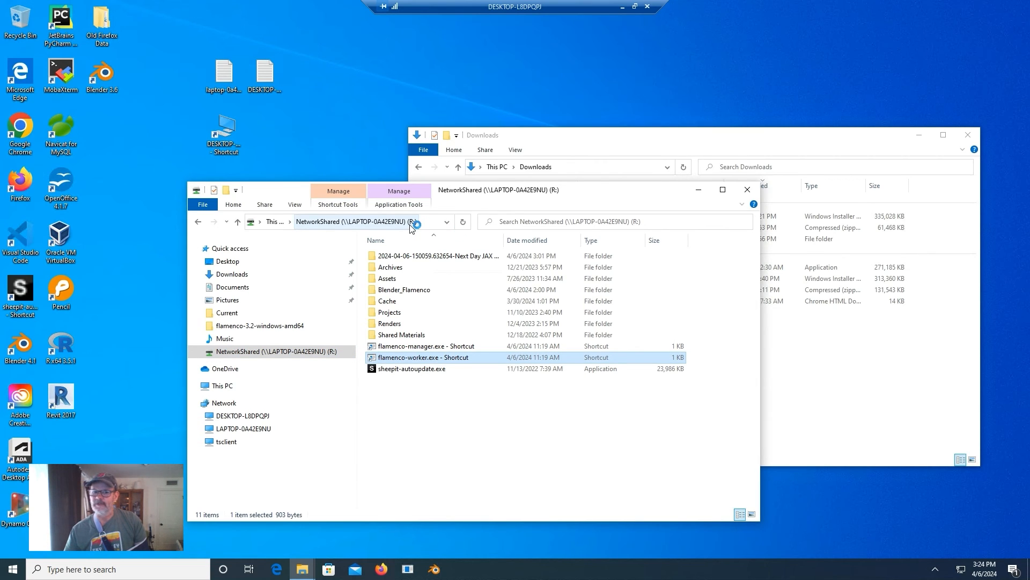
left_click(594, 139)
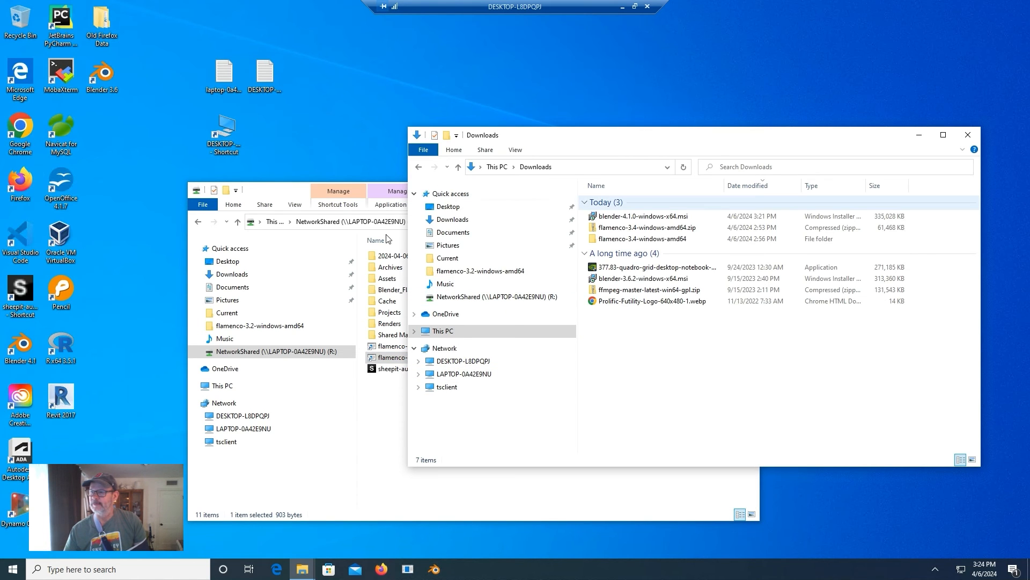
left_click(623, 9)
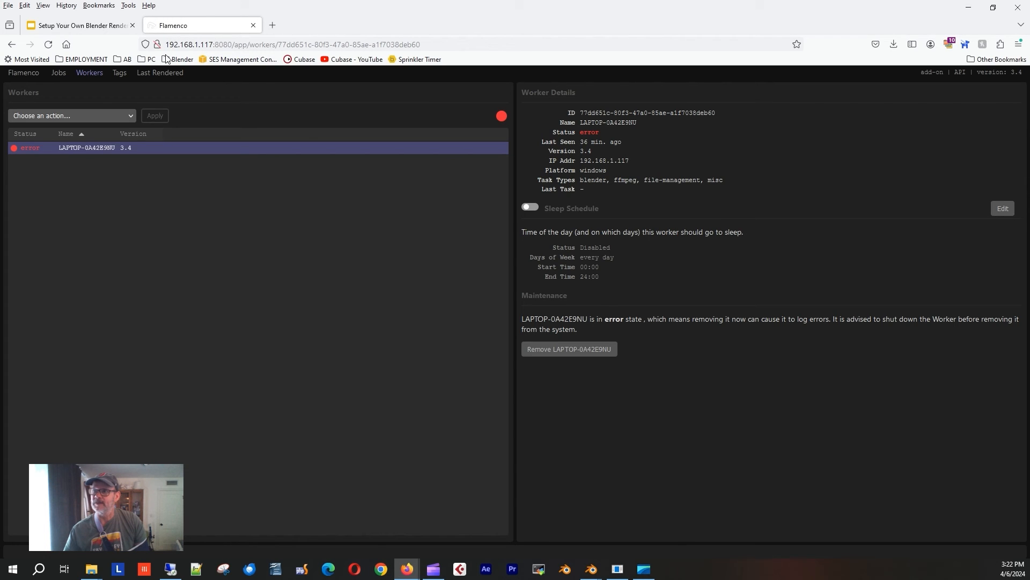
Review the queued coffee-beans job's tasks and the laptop worker's error status in Flamenco.
left_click(60, 74)
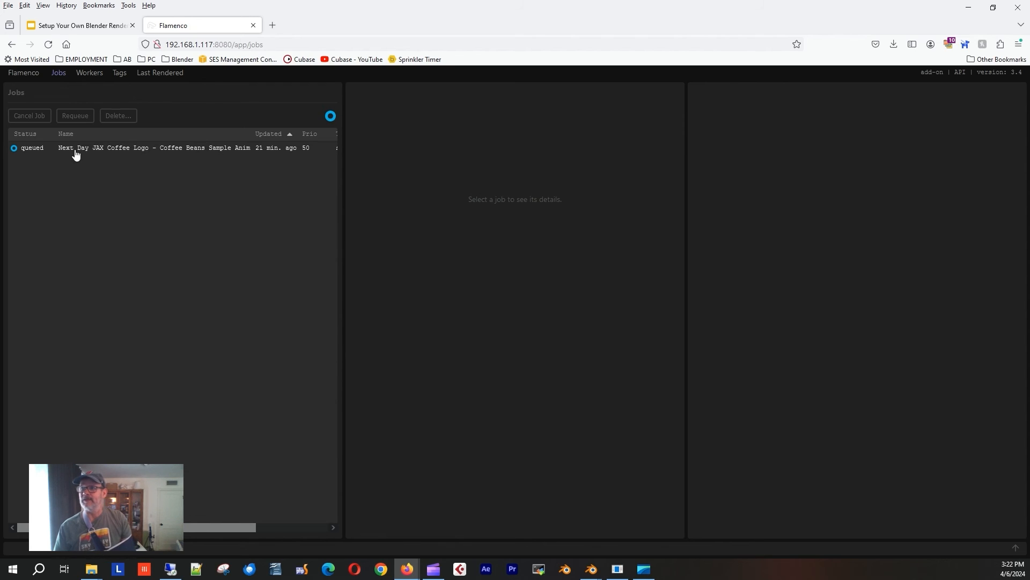
left_click(41, 149)
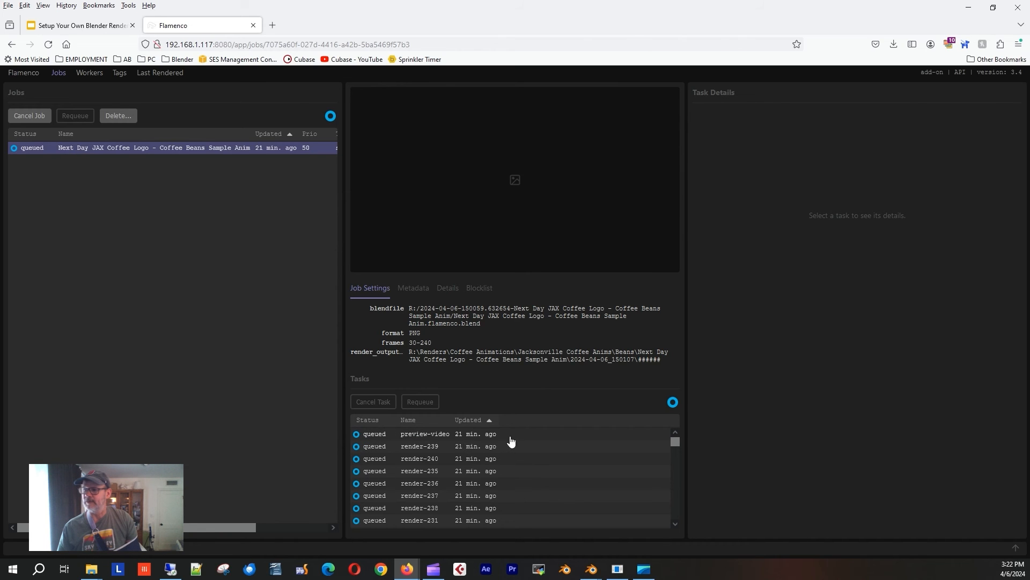
left_click(91, 74)
left_click(86, 151)
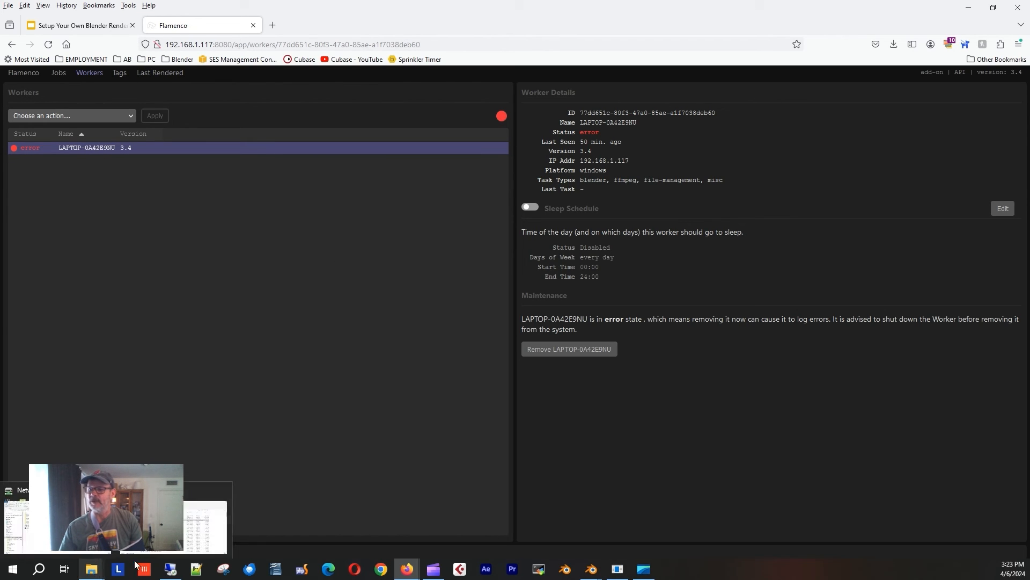
left_click(91, 569)
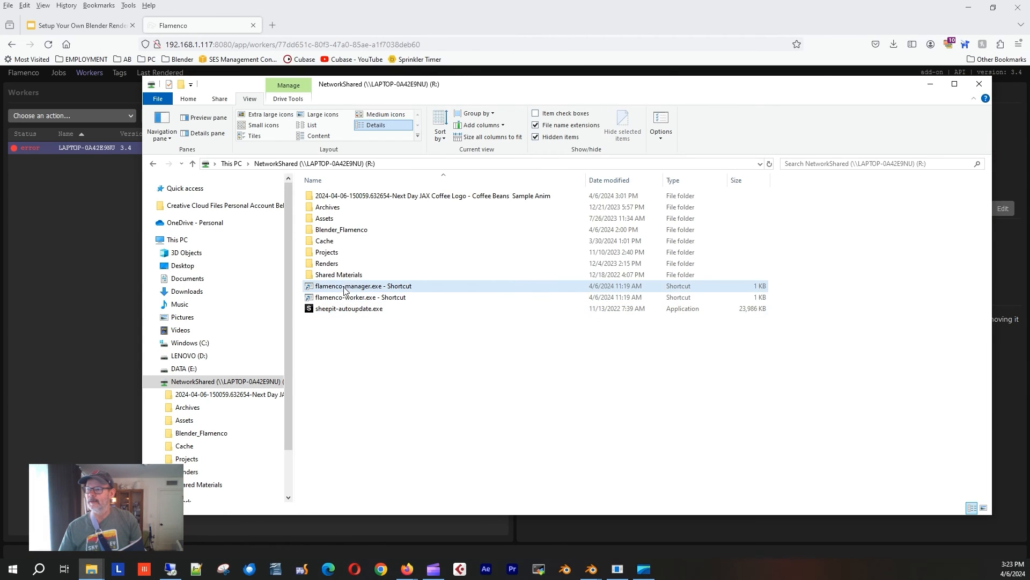
Launch the laptop's flamenco-worker shortcut, then minimize its console and the Explorer window.
double_click(364, 296)
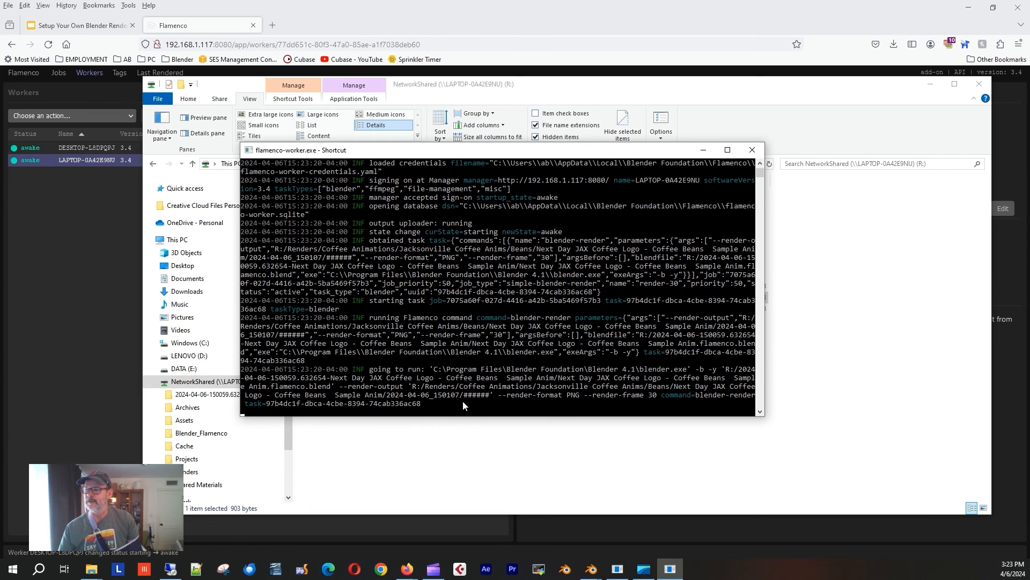
left_click_drag(420, 153, 503, 154)
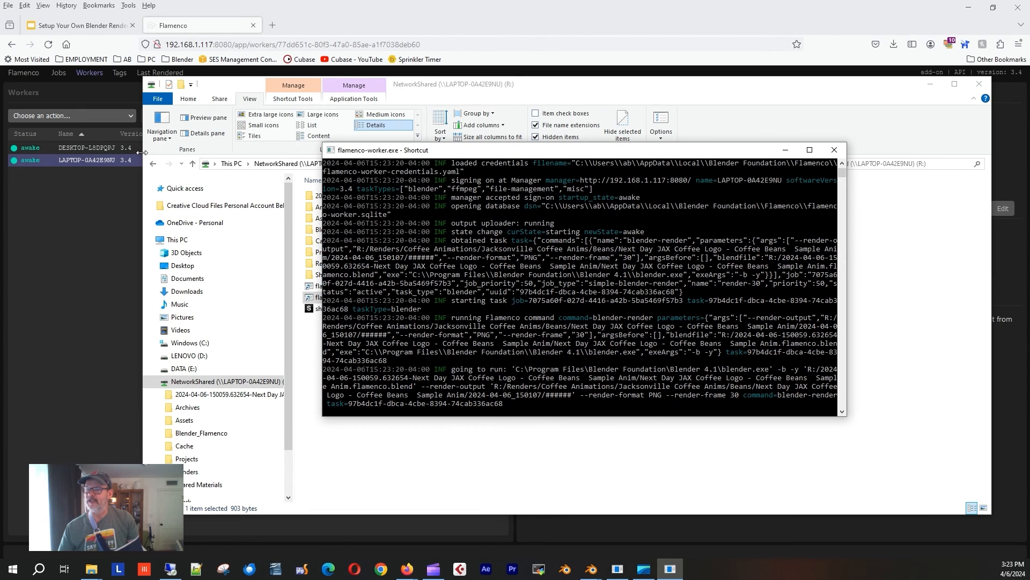
left_click(931, 84)
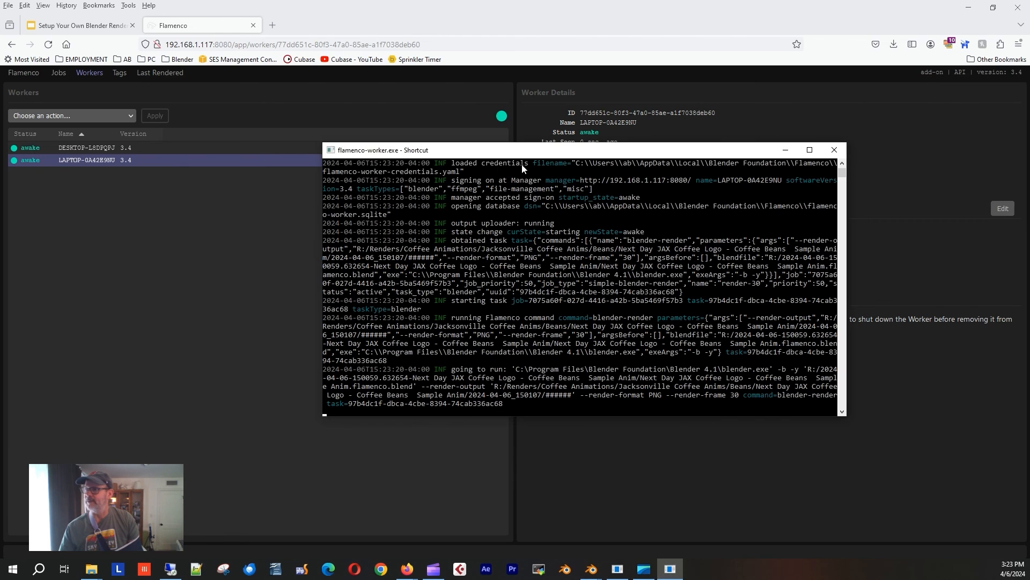
left_click(785, 150)
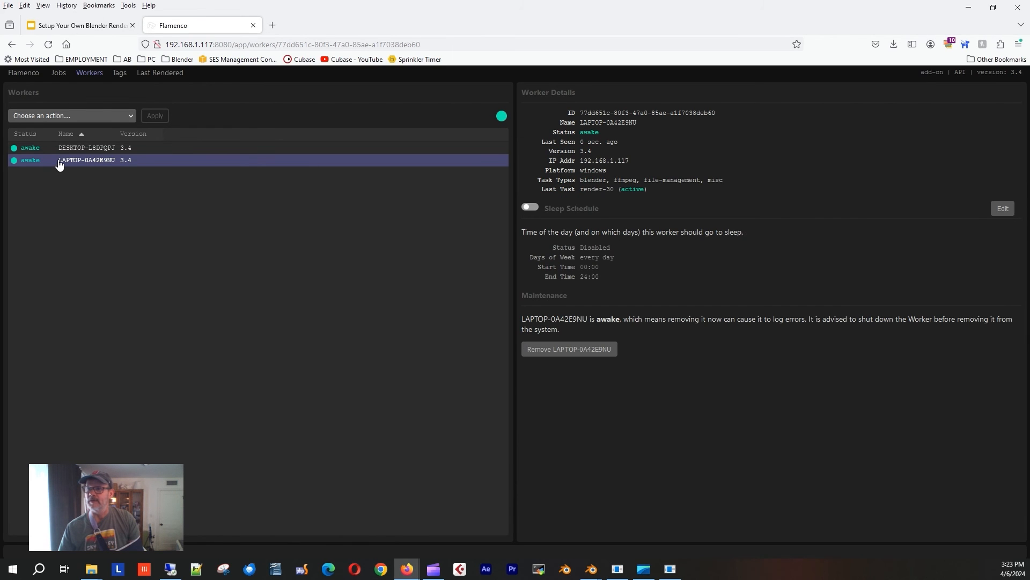
Inspect the DESKTOP-L8DPQPJ and LAPTOP-0A42E9NU workers, then open the active coffee-beans job.
left_click(80, 150)
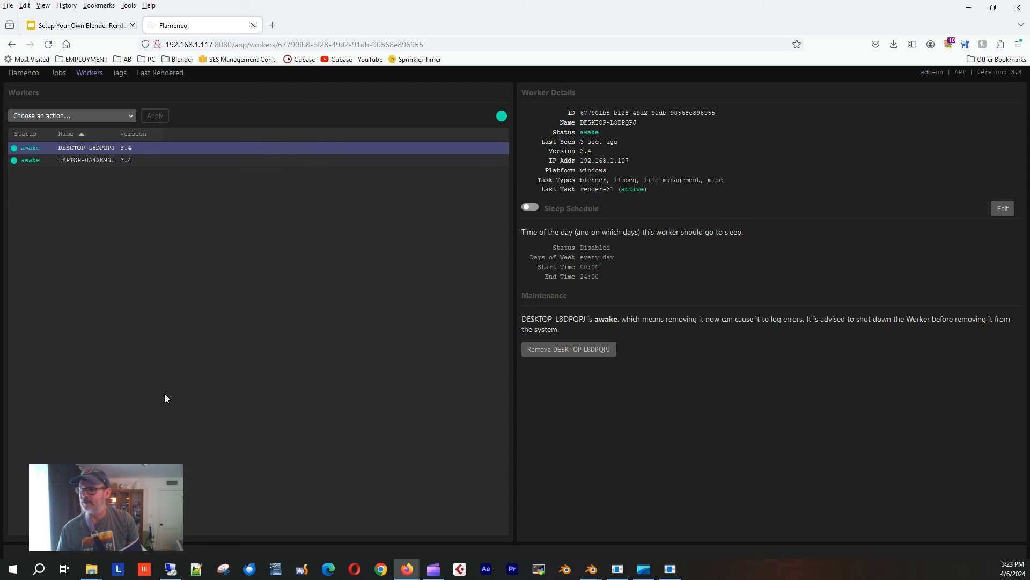
left_click(85, 161)
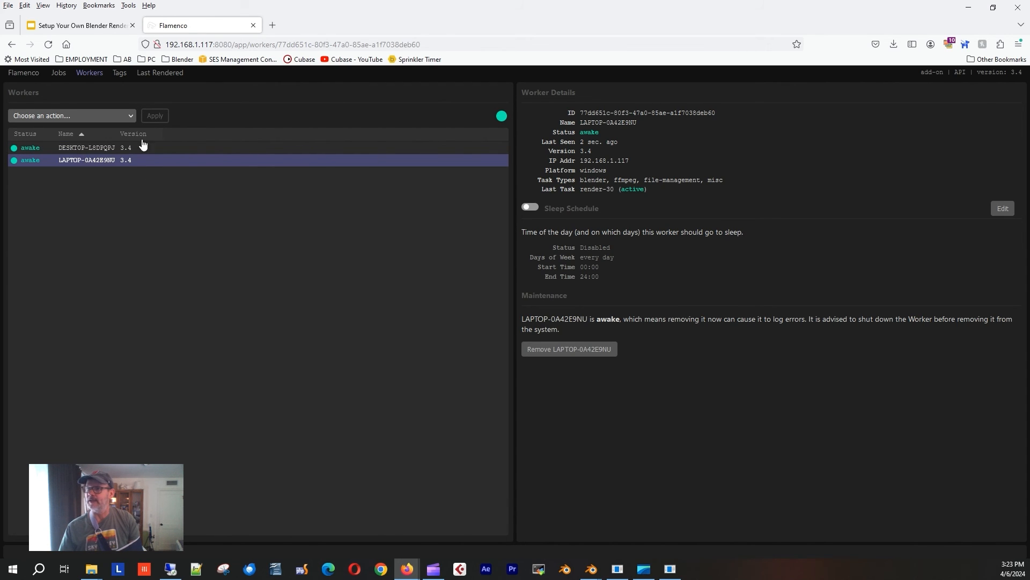
left_click(88, 74)
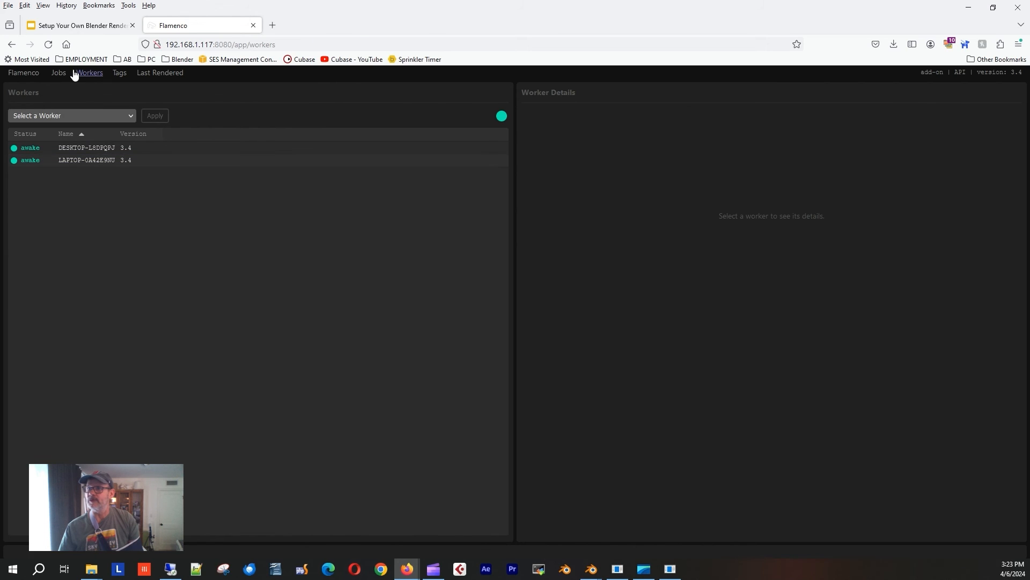
left_click(61, 75)
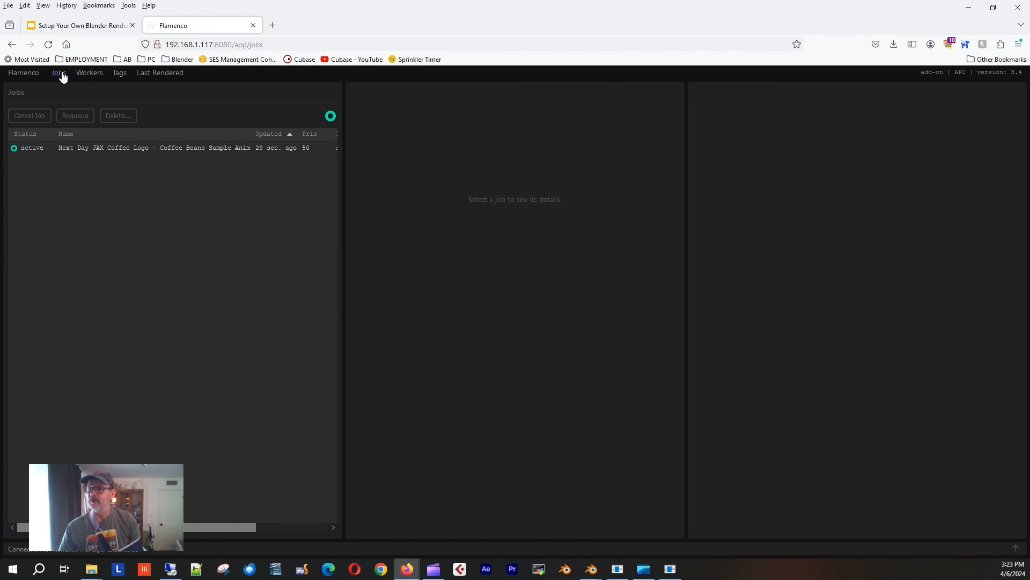
left_click(105, 153)
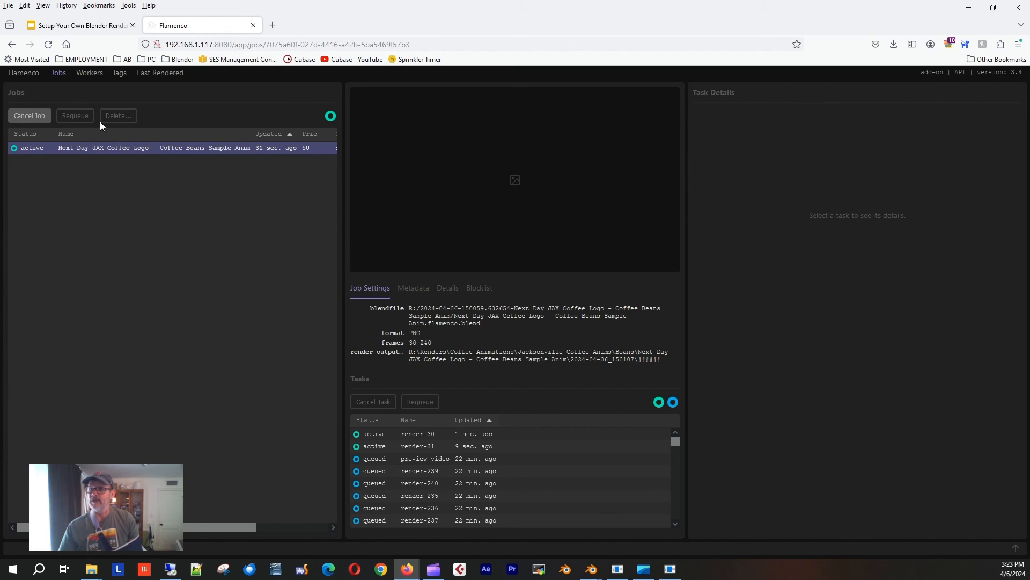
View the task details of render-30 and render-31 in the job's Tasks table.
right_click(98, 149)
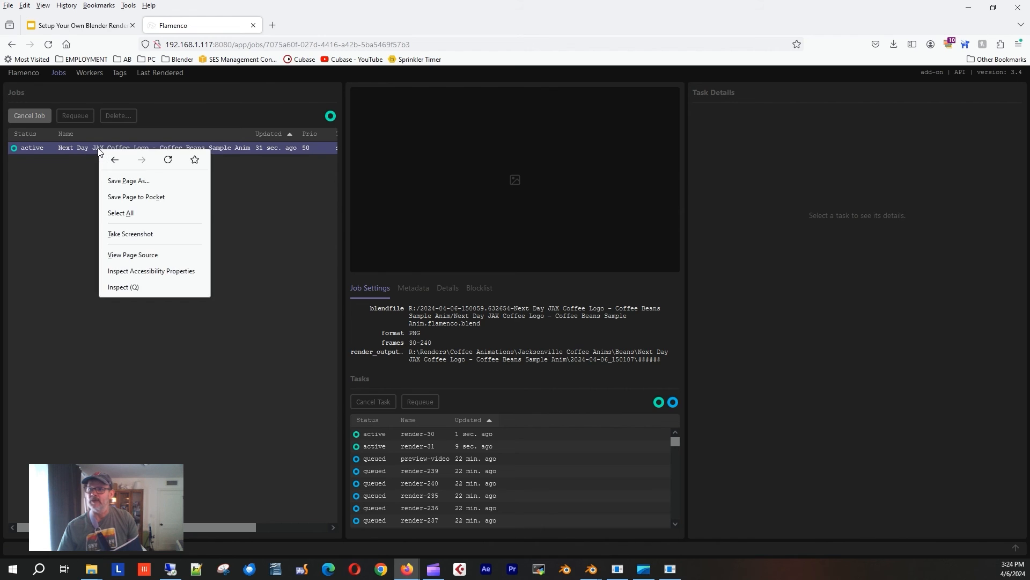
left_click(92, 151)
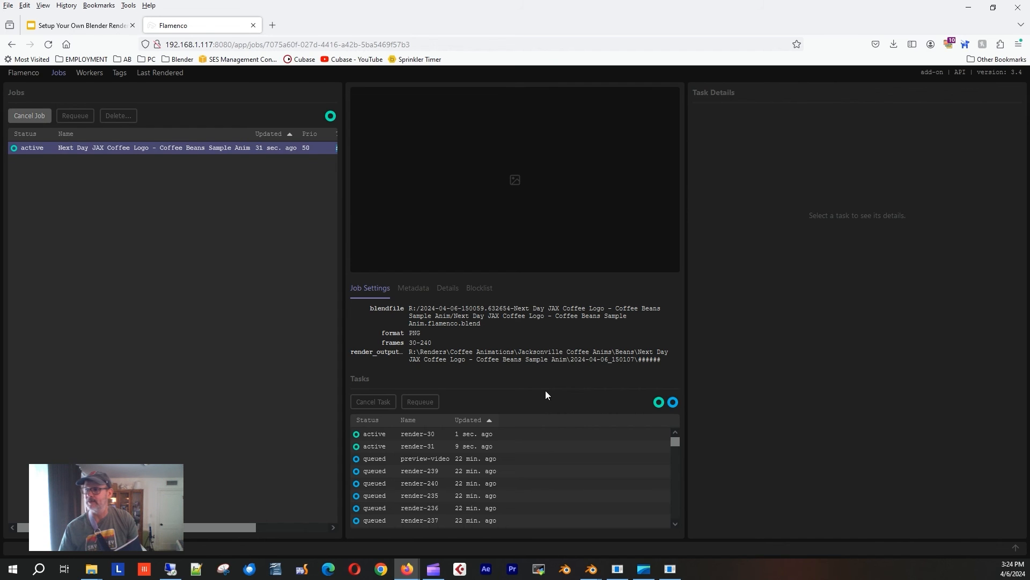
left_click(410, 435)
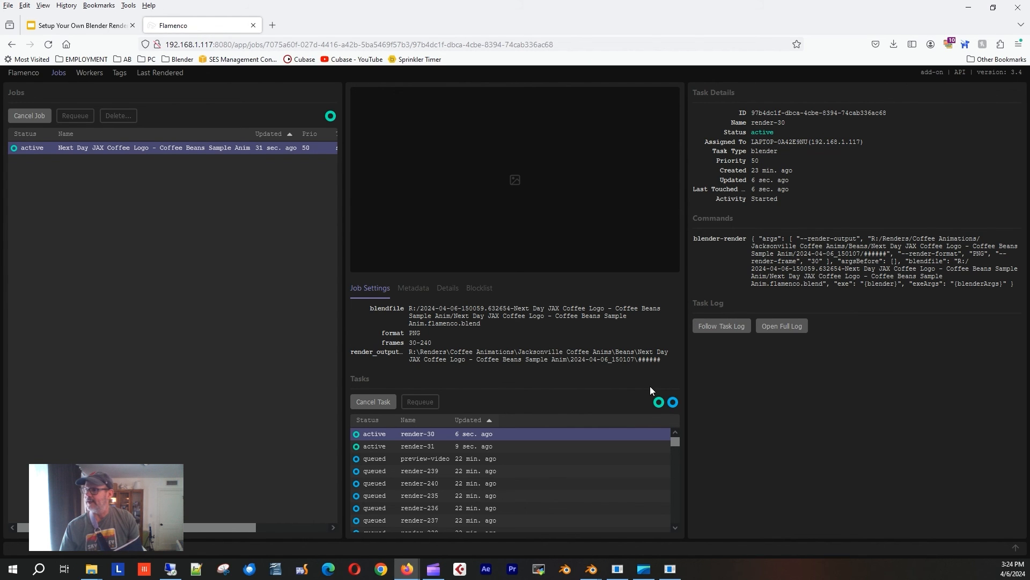
left_click(415, 447)
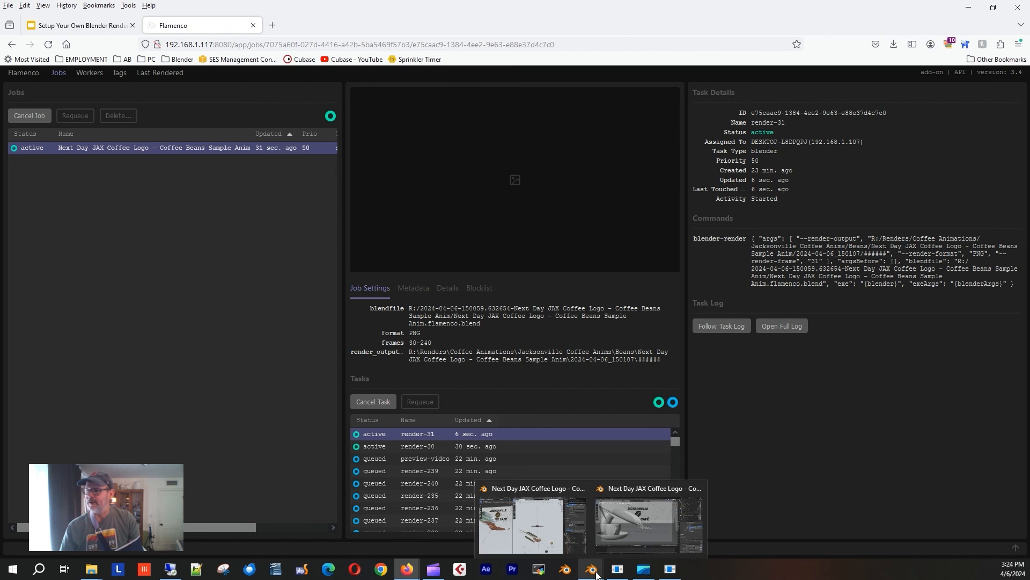
mouse_move(590, 573)
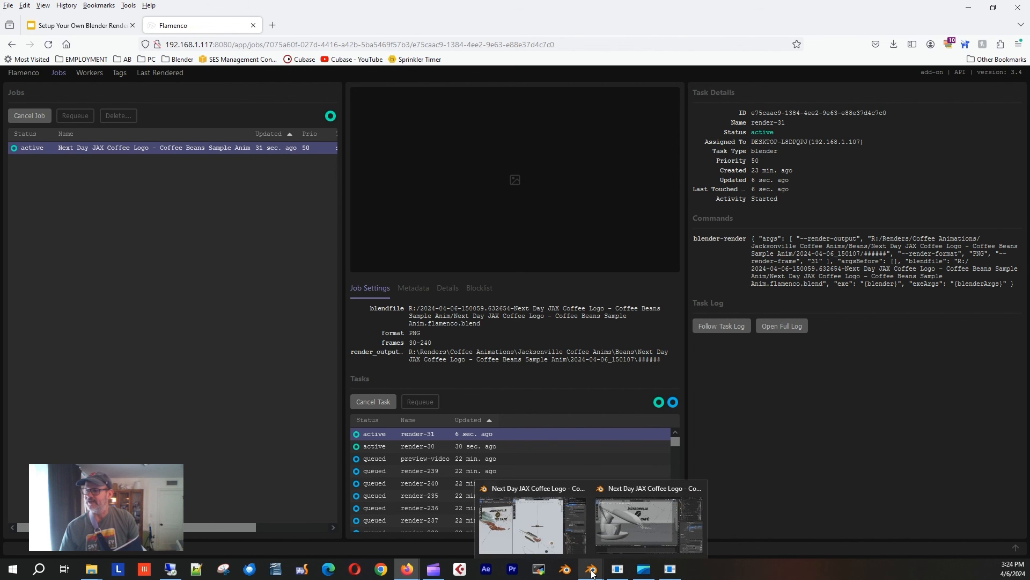
left_click(627, 513)
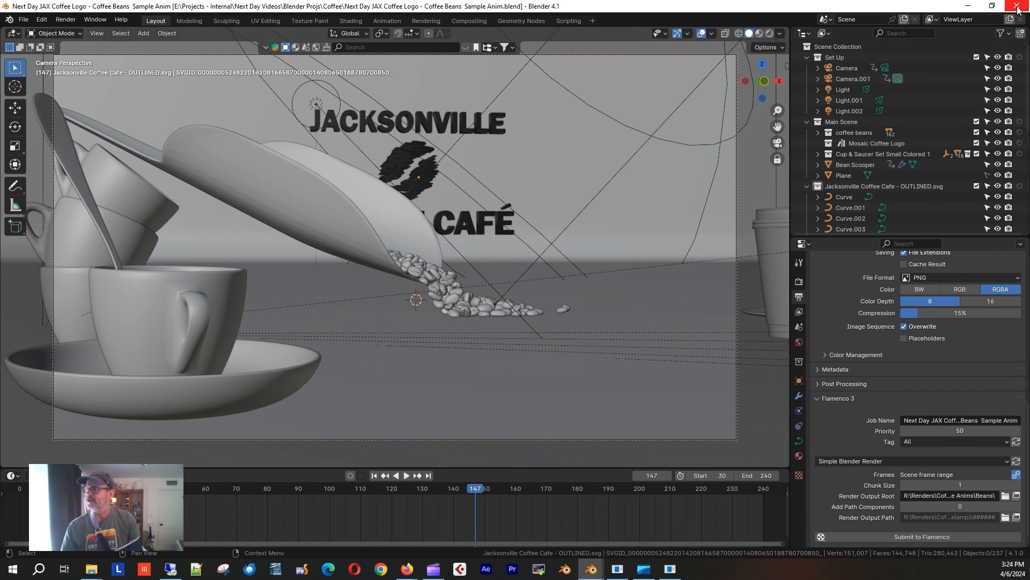
left_click(23, 20)
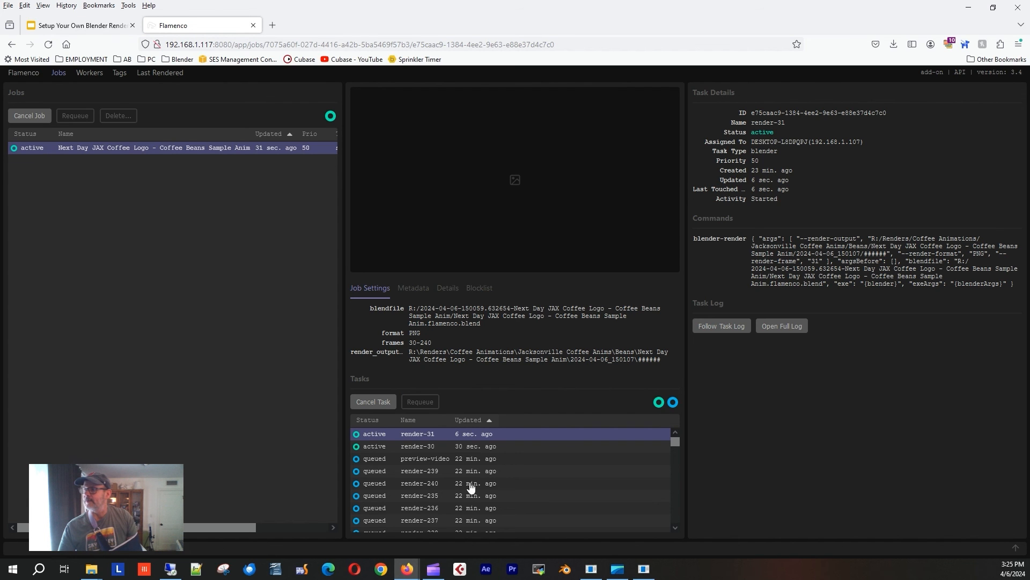
mouse_move(618, 574)
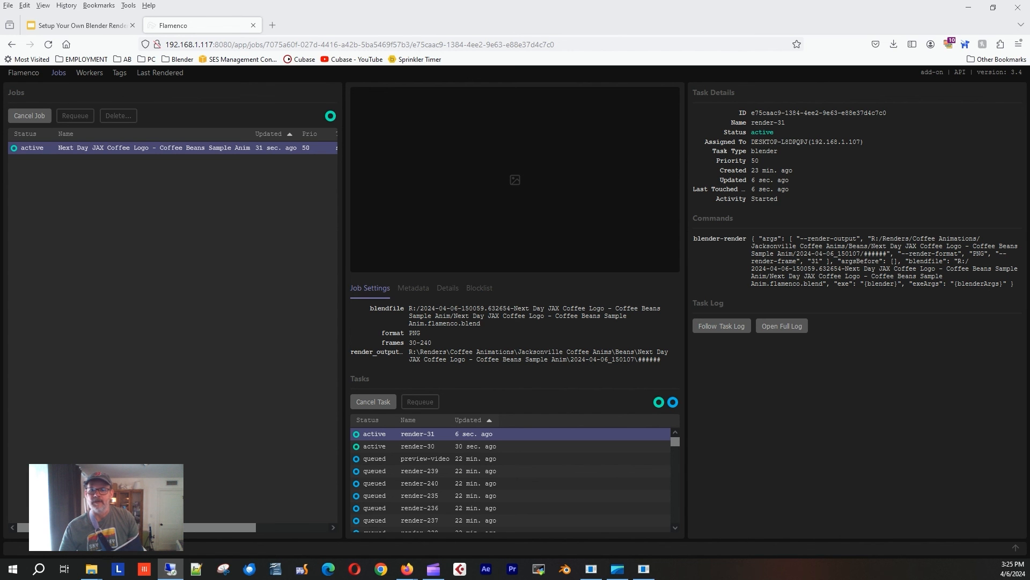
Enlarge the remote flamenco-worker console to read its render log, then minimize the session.
left_click_drag(0, 65, 651, 21)
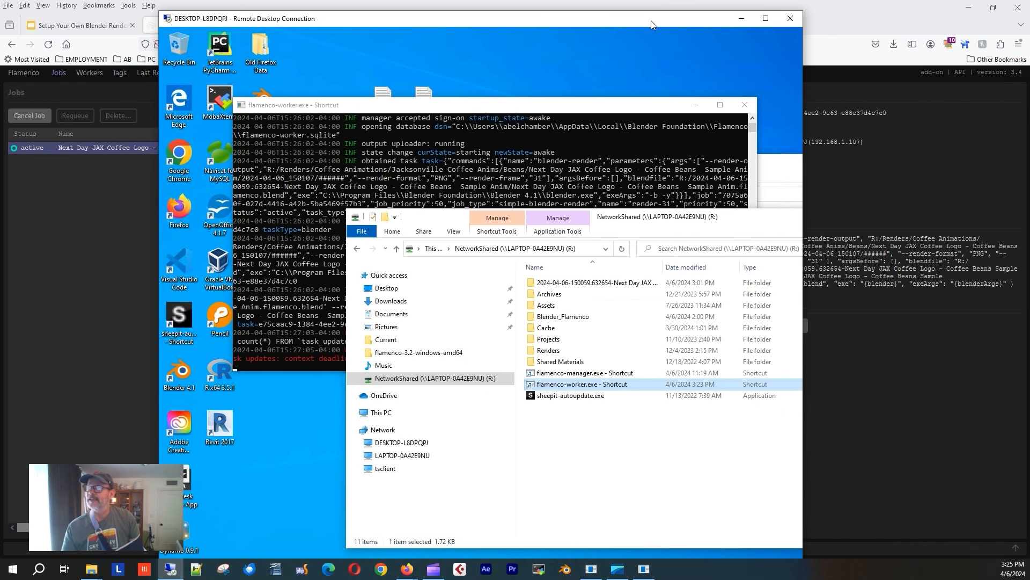
double_click(632, 18)
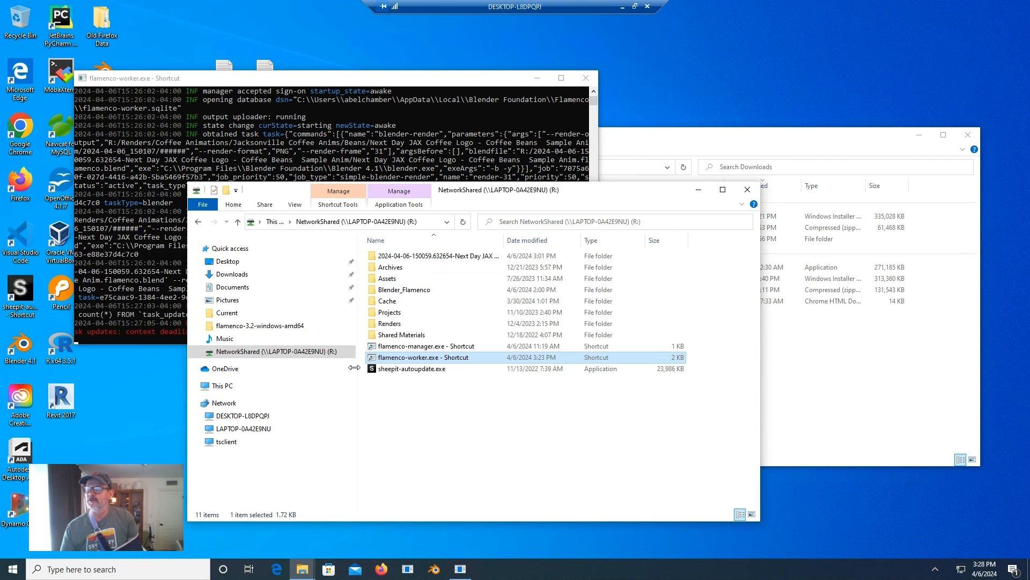
left_click(135, 290)
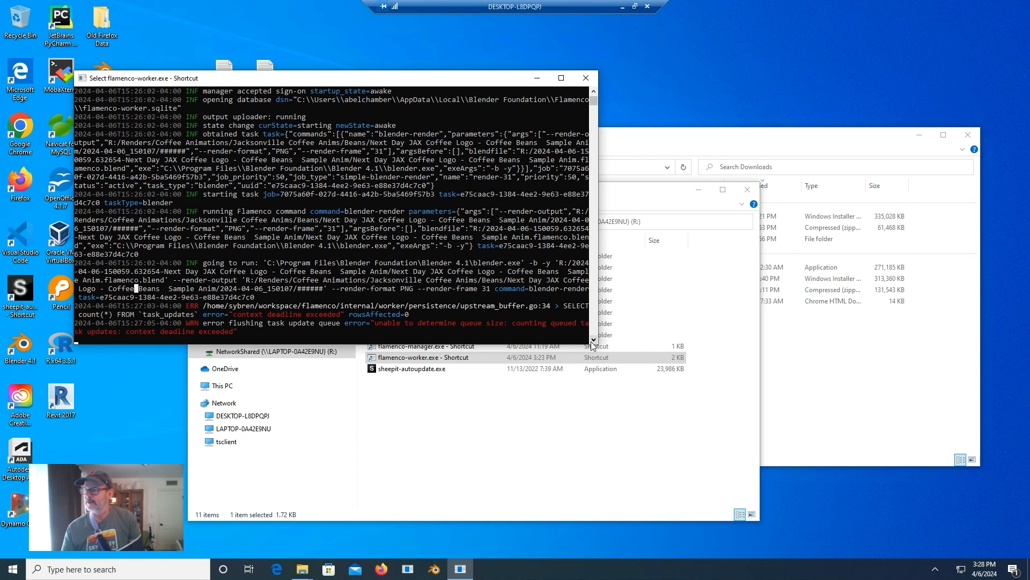
left_click_drag(599, 343, 766, 392)
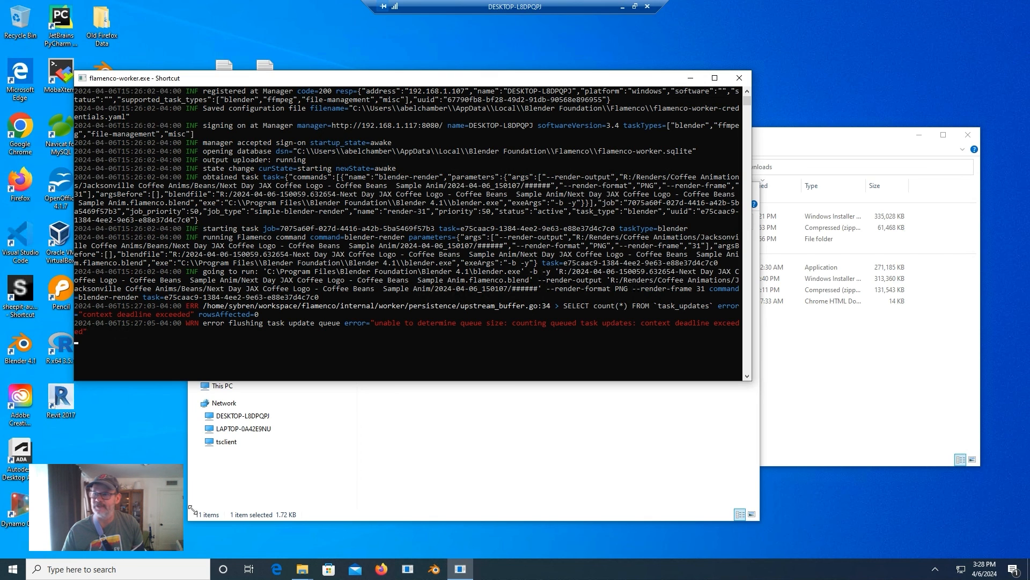
left_click(621, 8)
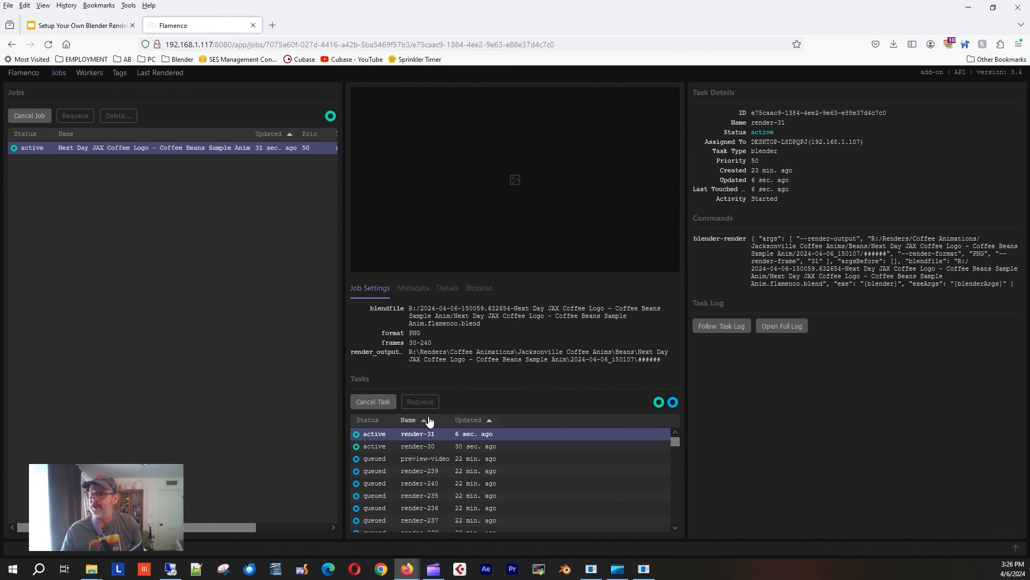
Browse the job's Metadata, Details and tasks render-31 and render-30, then view the Last Rendered frame.
left_click(414, 288)
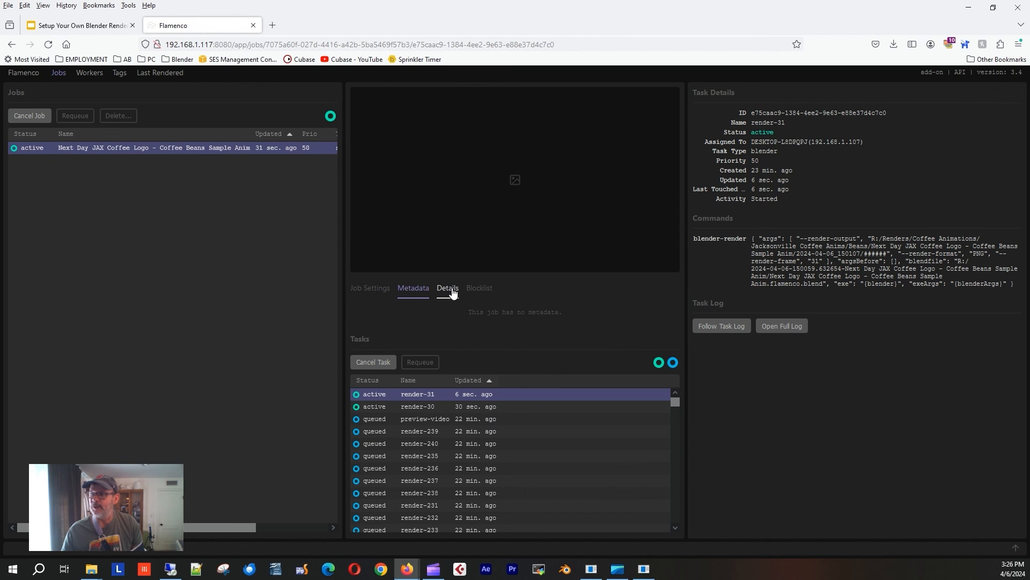
left_click(450, 290)
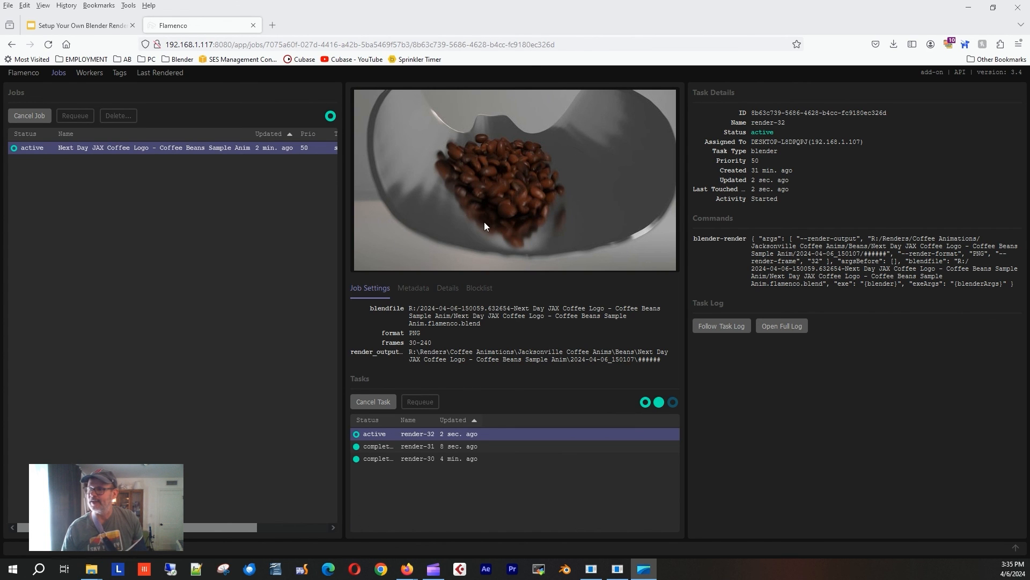
left_click(416, 439)
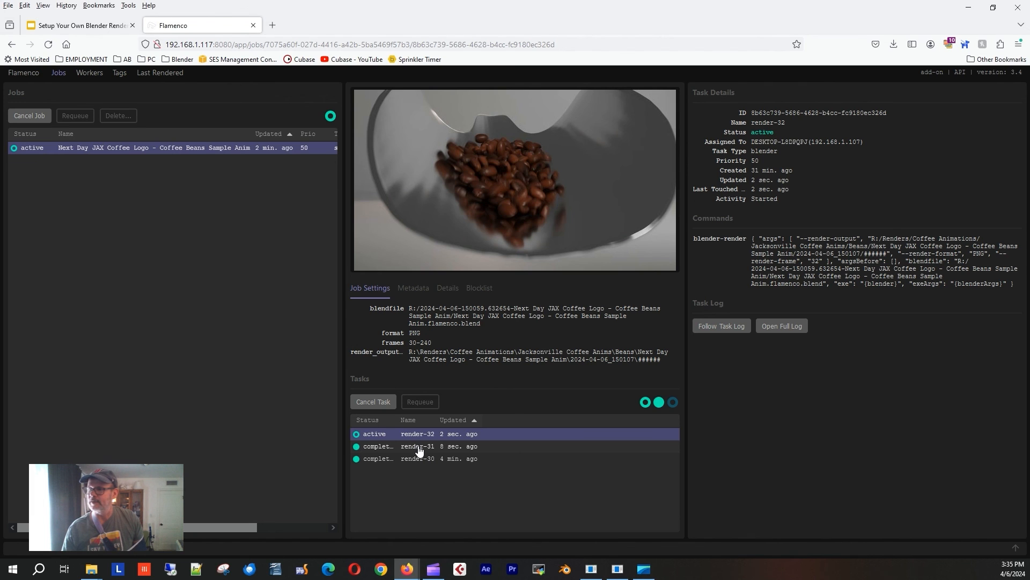
left_click(419, 448)
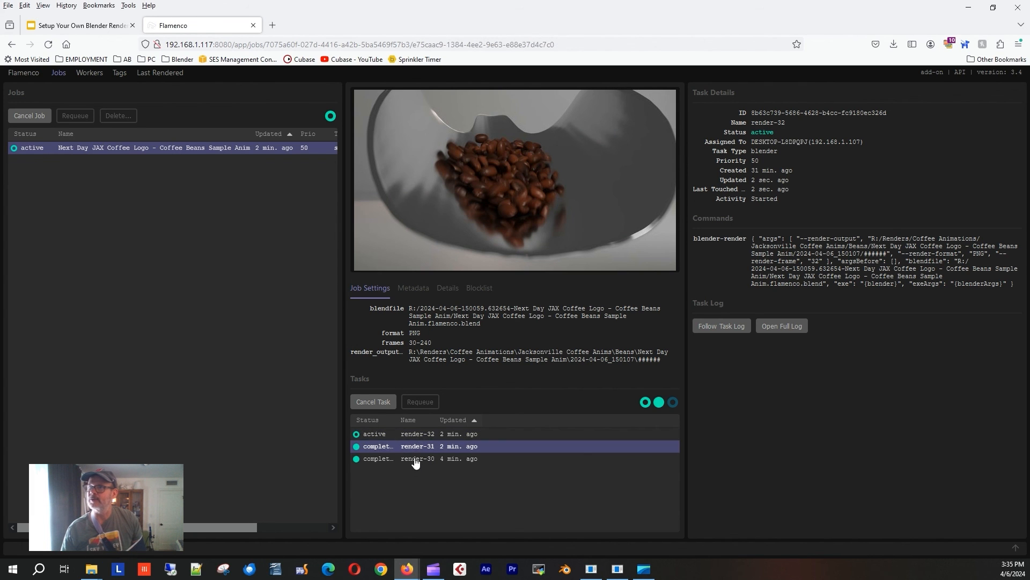
left_click(416, 460)
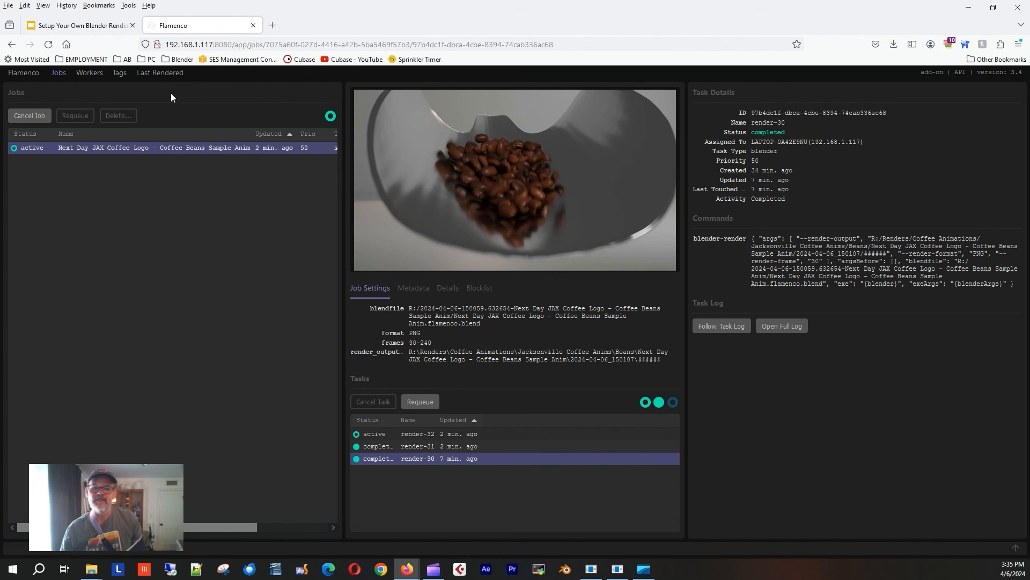
left_click(165, 72)
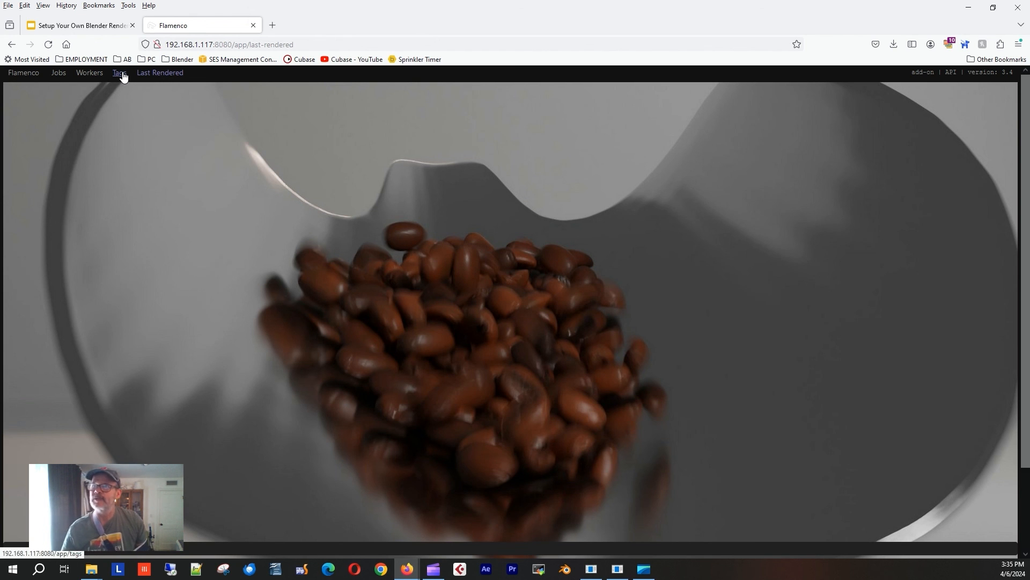
Check the workers list, then open the coffee logo job and task render-32's details.
left_click(89, 74)
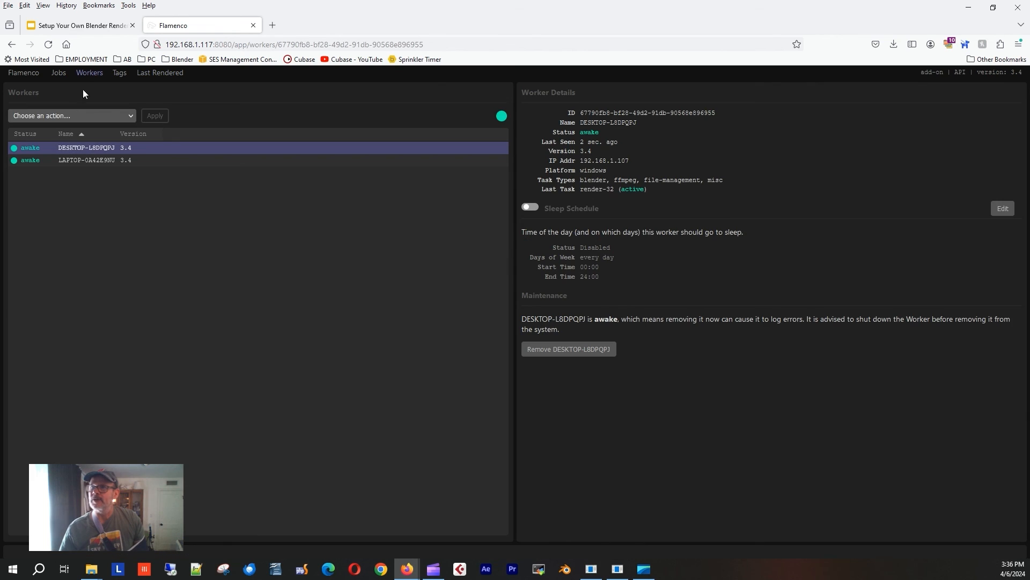
left_click(58, 74)
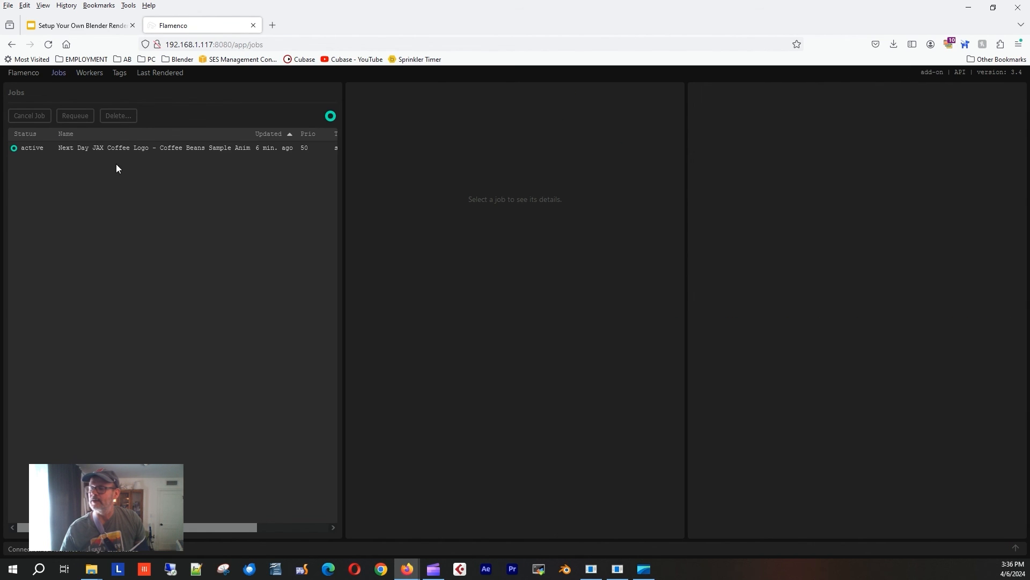
left_click(113, 149)
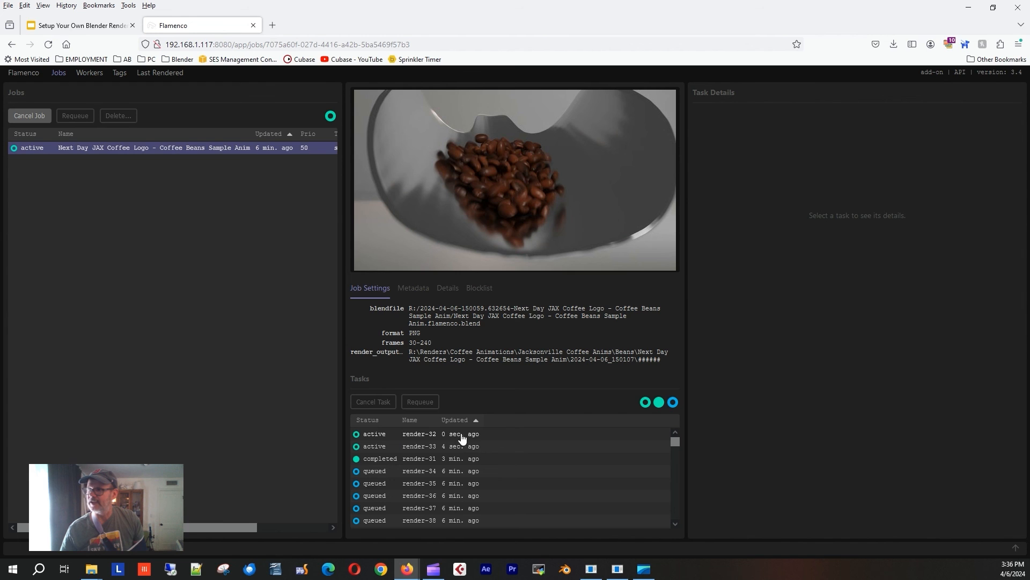
left_click(412, 437)
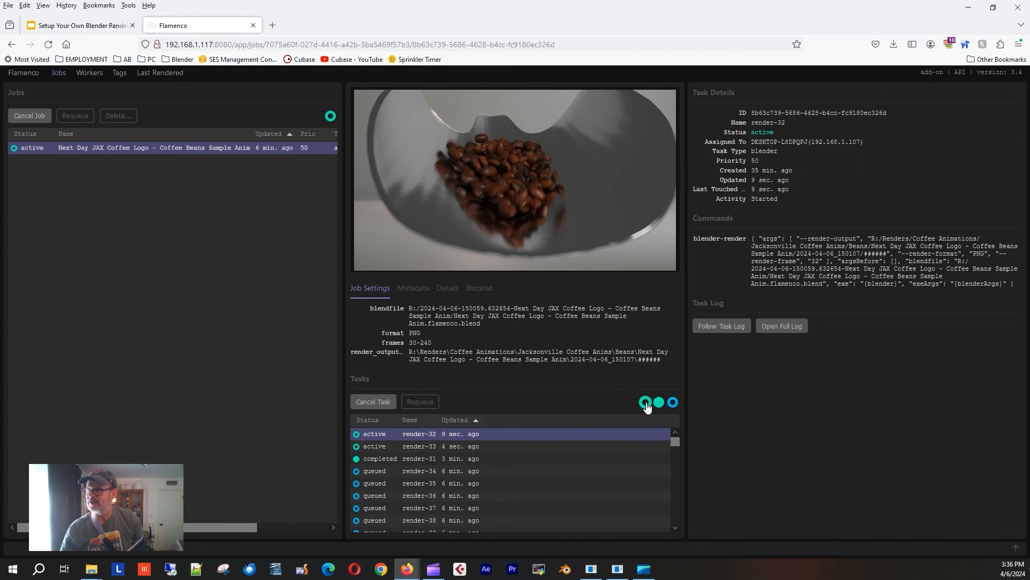
Filter the task list to show active, completed and queued tasks together.
left_click(645, 403)
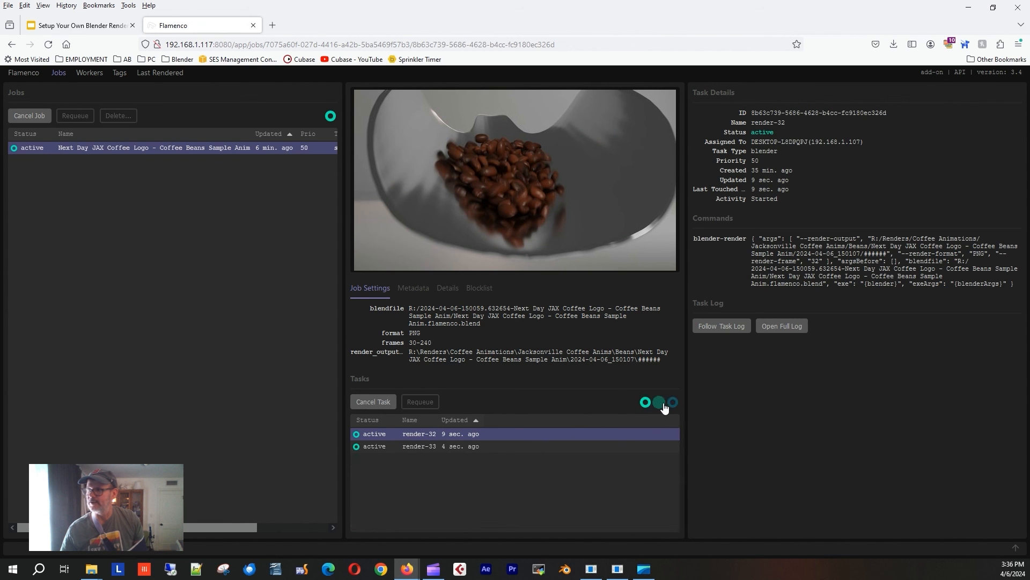
left_click(658, 403)
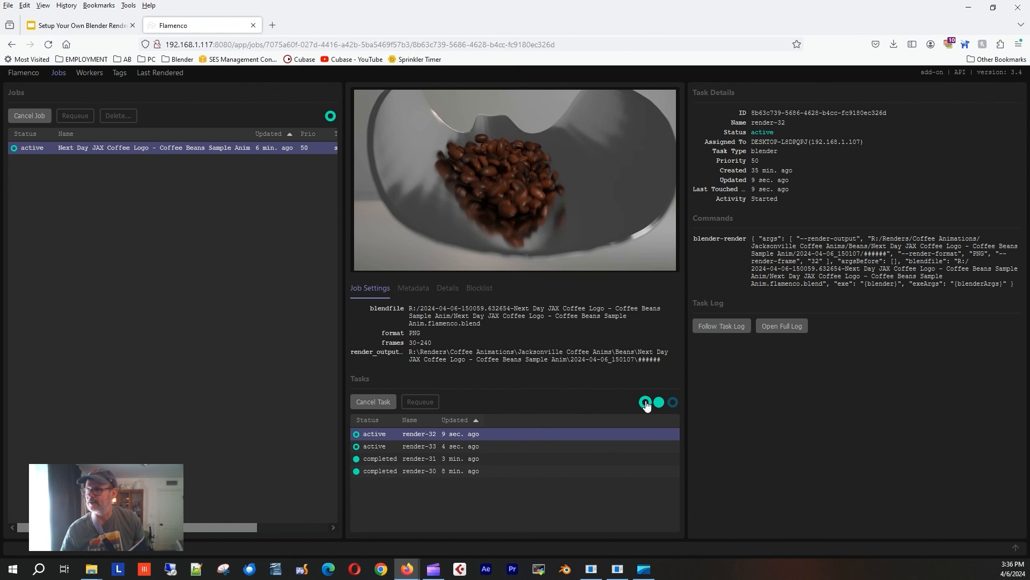
left_click(646, 403)
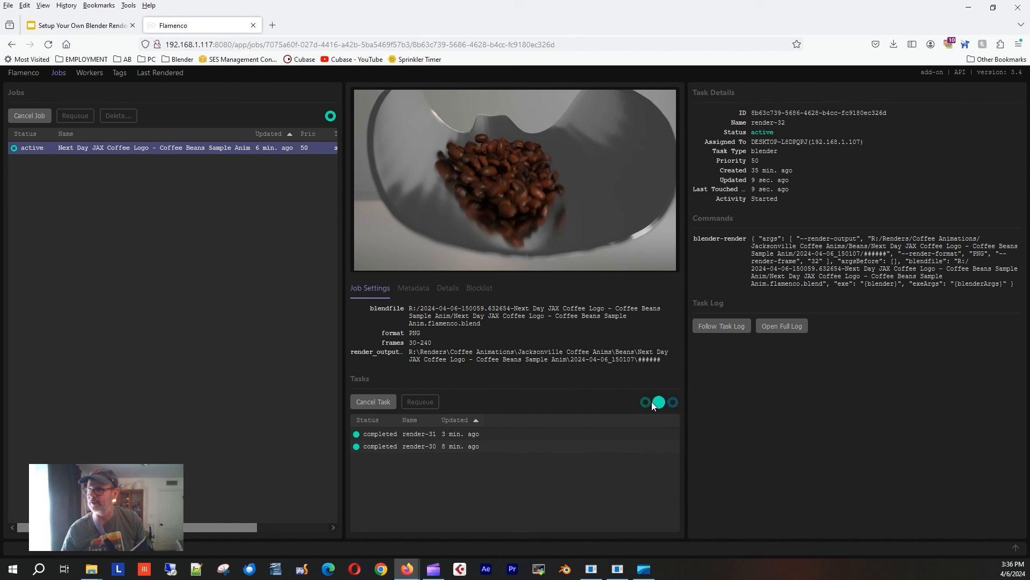
left_click(646, 402)
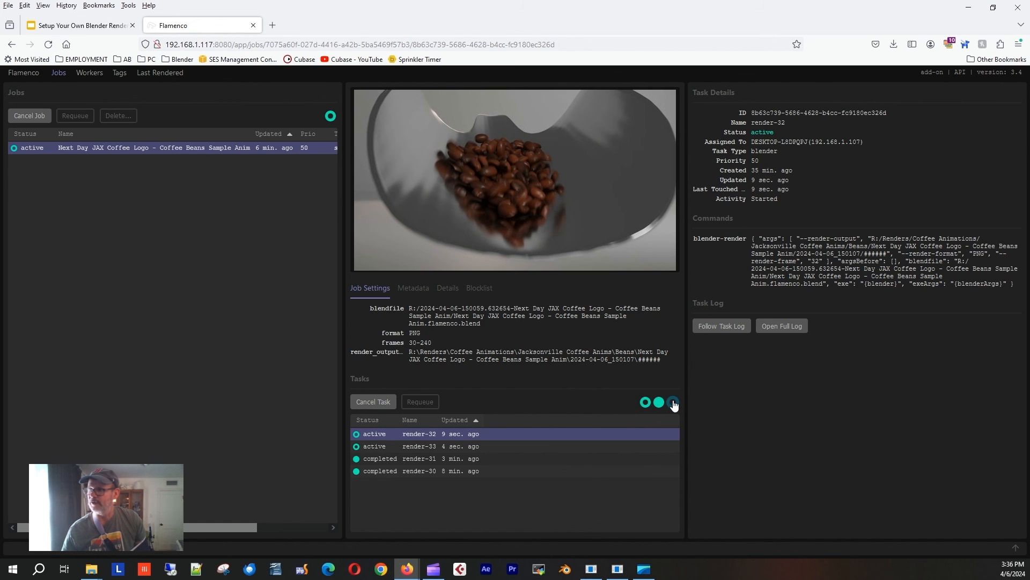
left_click(673, 404)
mouse_move(678, 440)
left_mouse_down()
mouse_move(674, 476)
mouse_move(672, 450)
left_mouse_up()
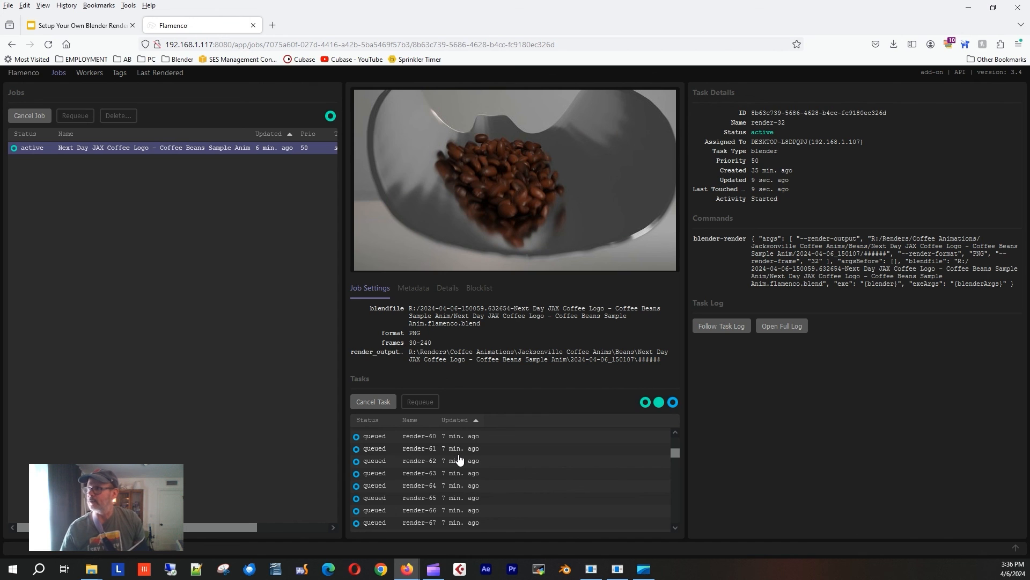
scroll(379, 477, "down", 10)
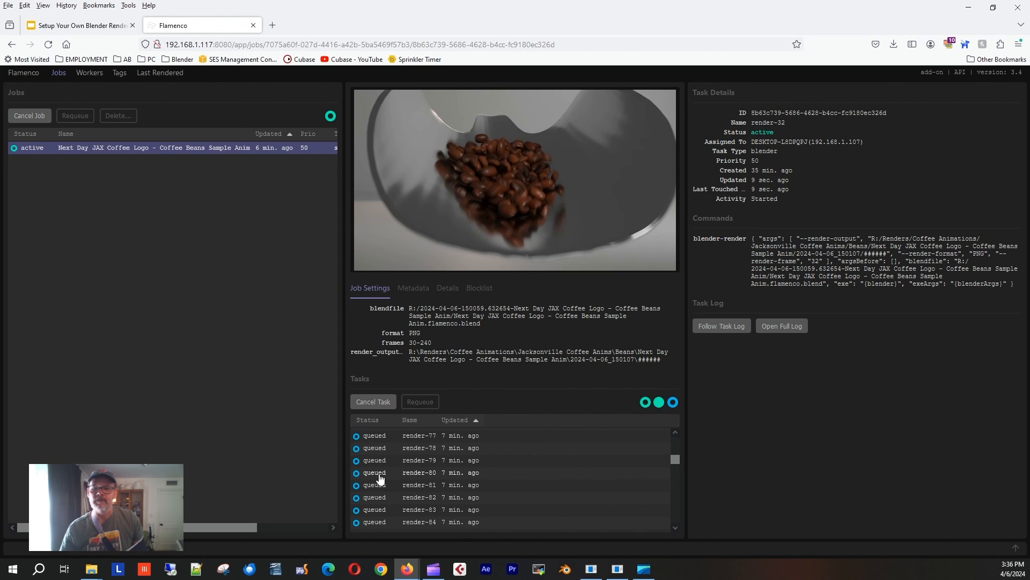